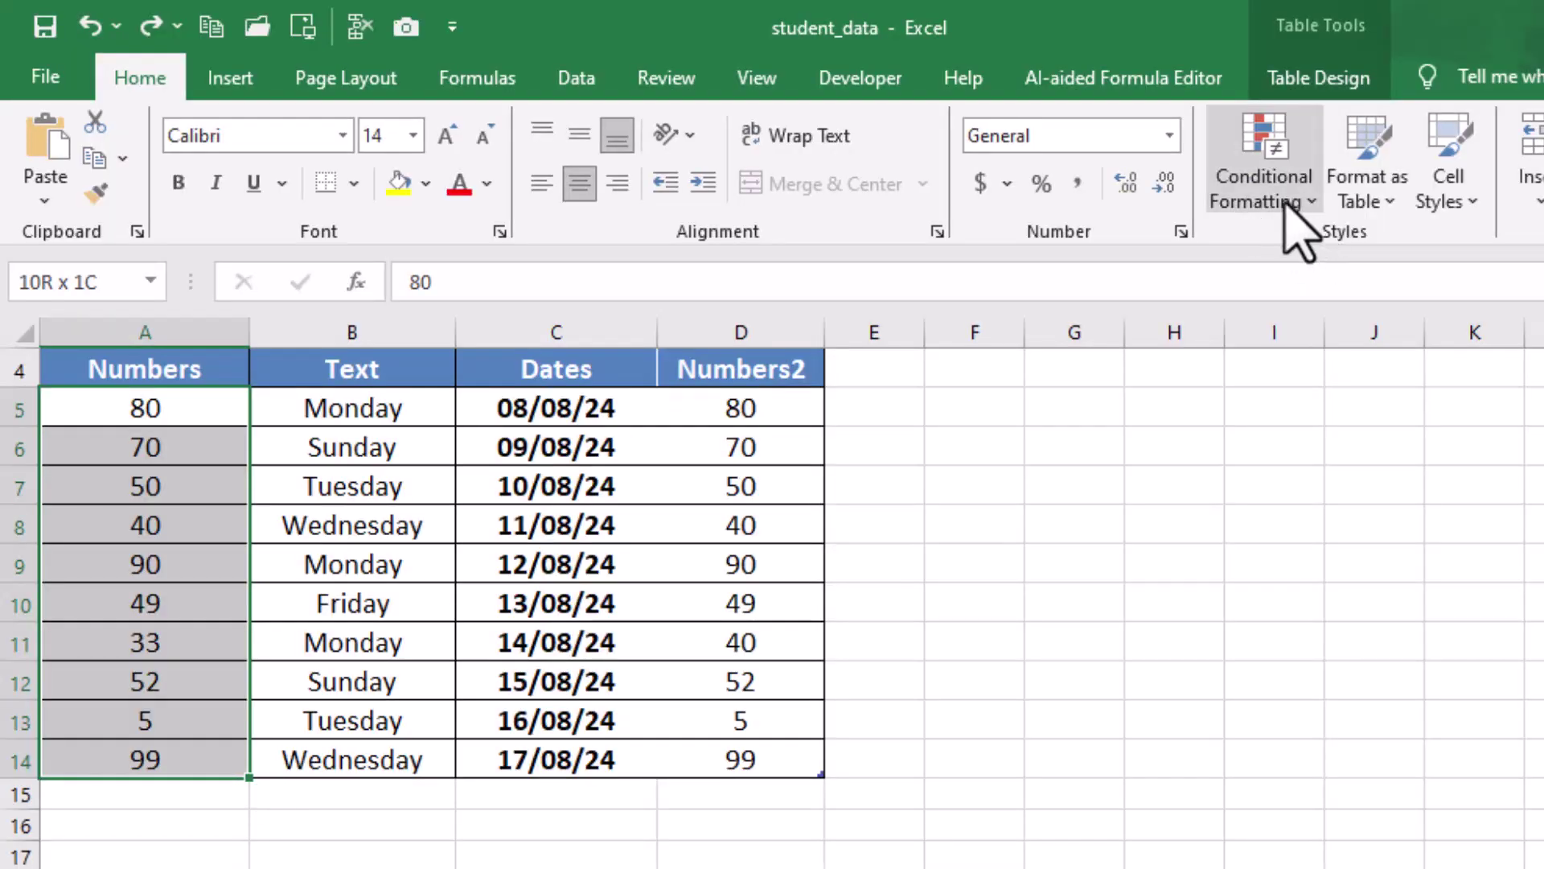
Step: Highlight Text column cells containing 'Sunday' with light red fill
left_click(1296, 191)
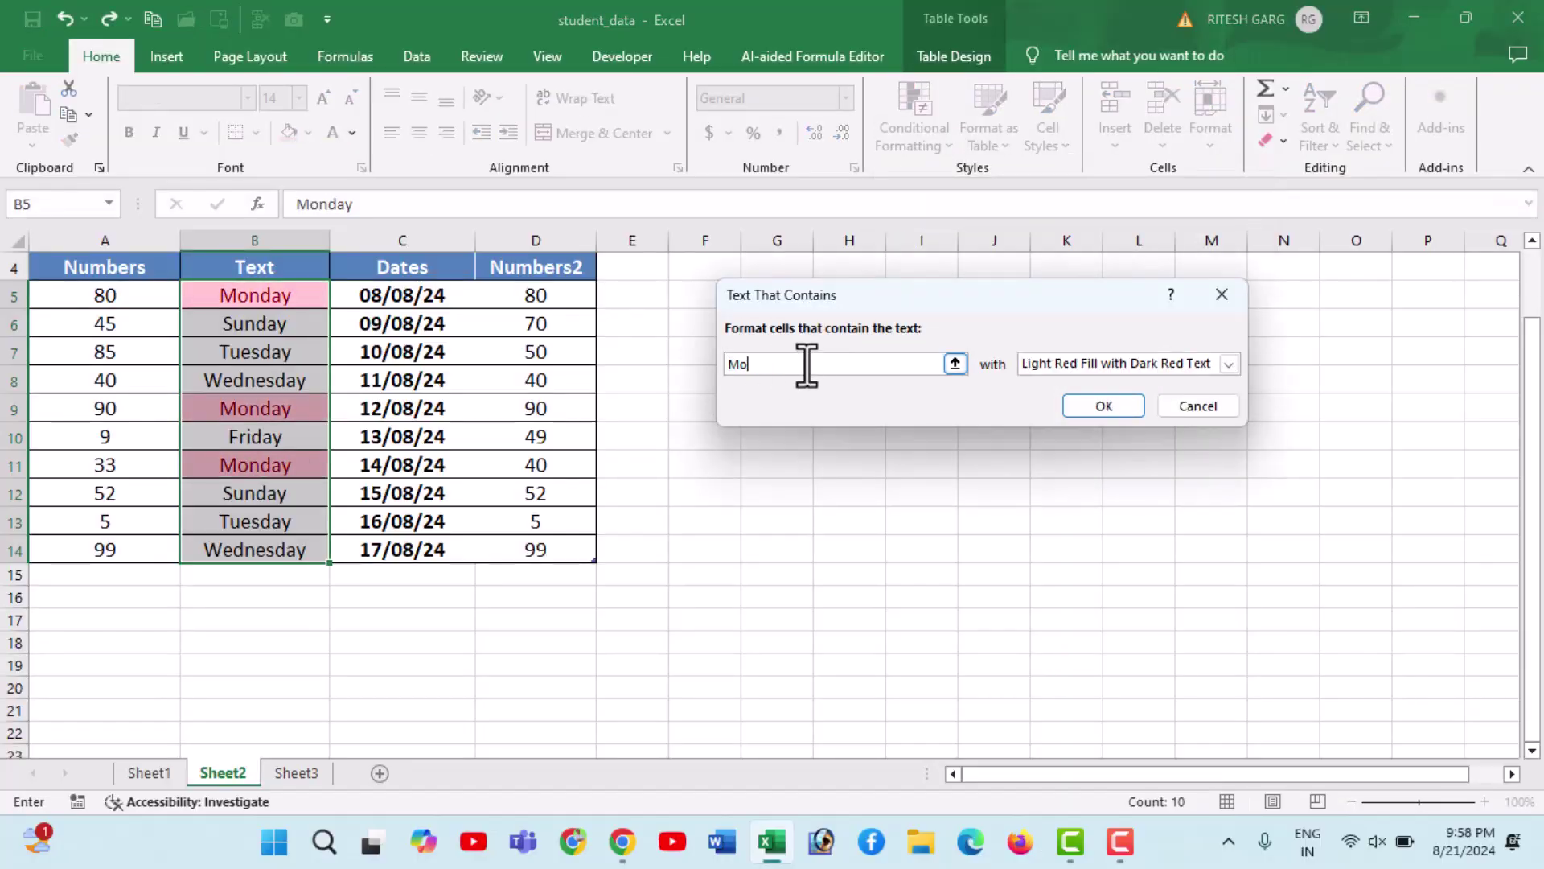
type("Sunday")
key("Return")
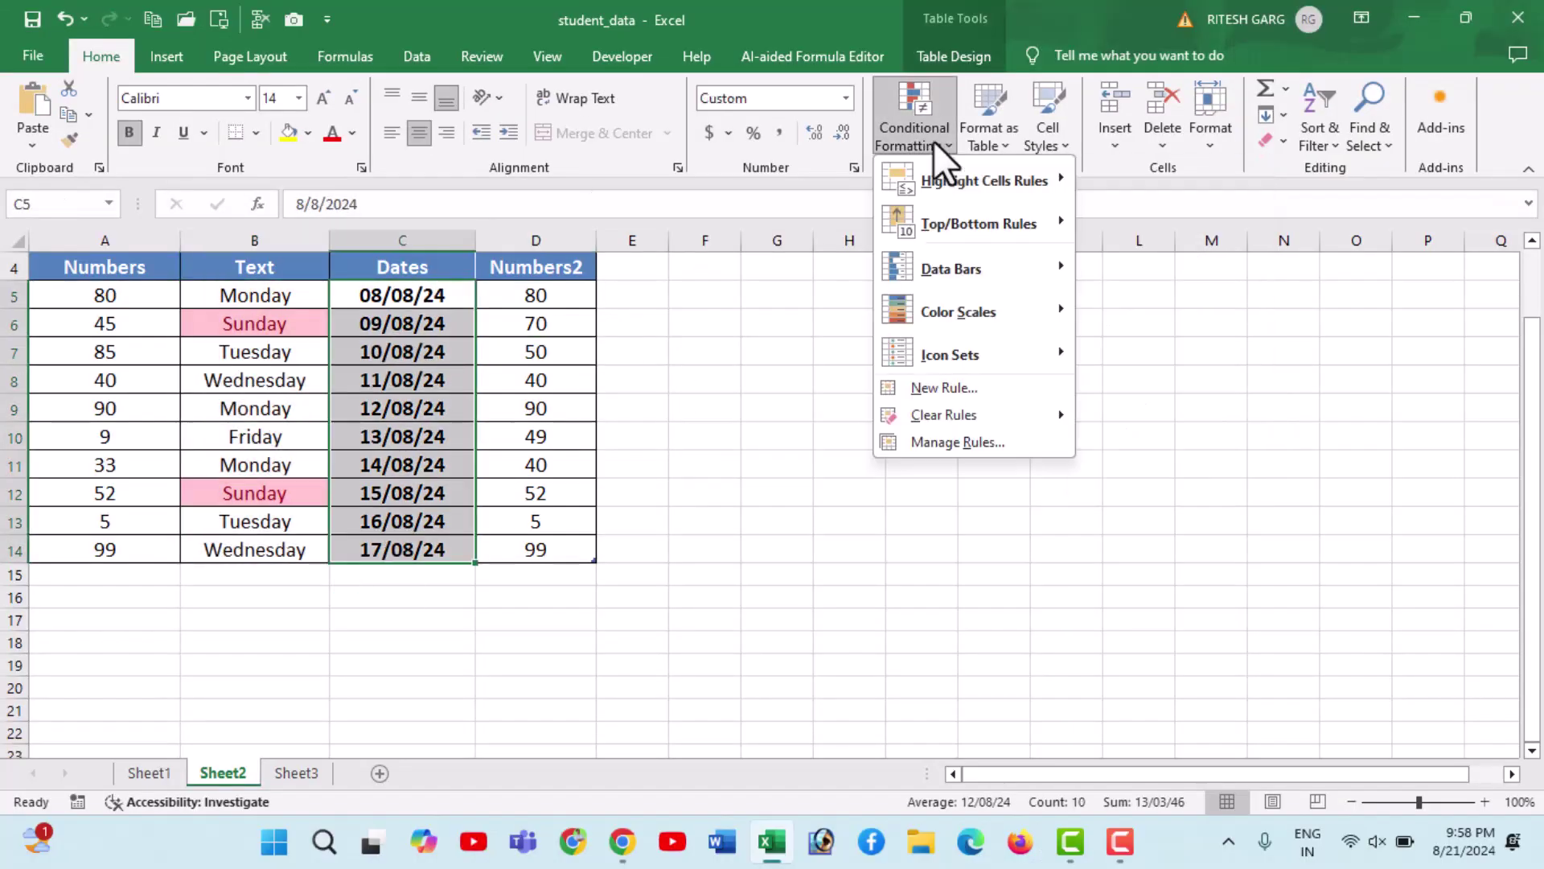
Step: Highlight Dates column entries that occurred last week
left_click(1179, 394)
left_click(809, 325)
left_click(724, 404)
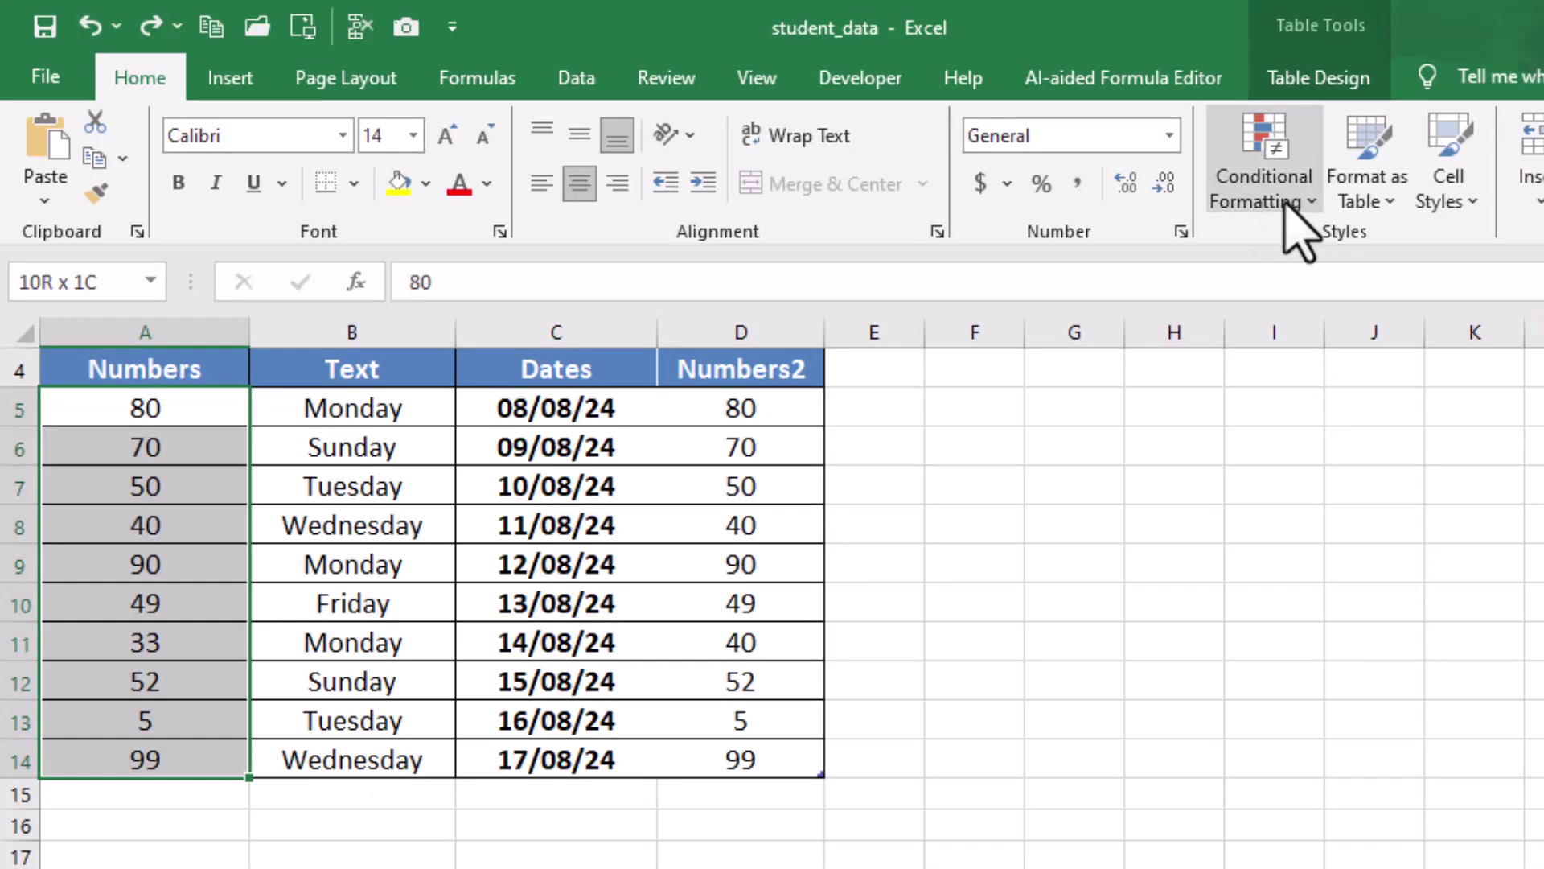
left_click(1284, 201)
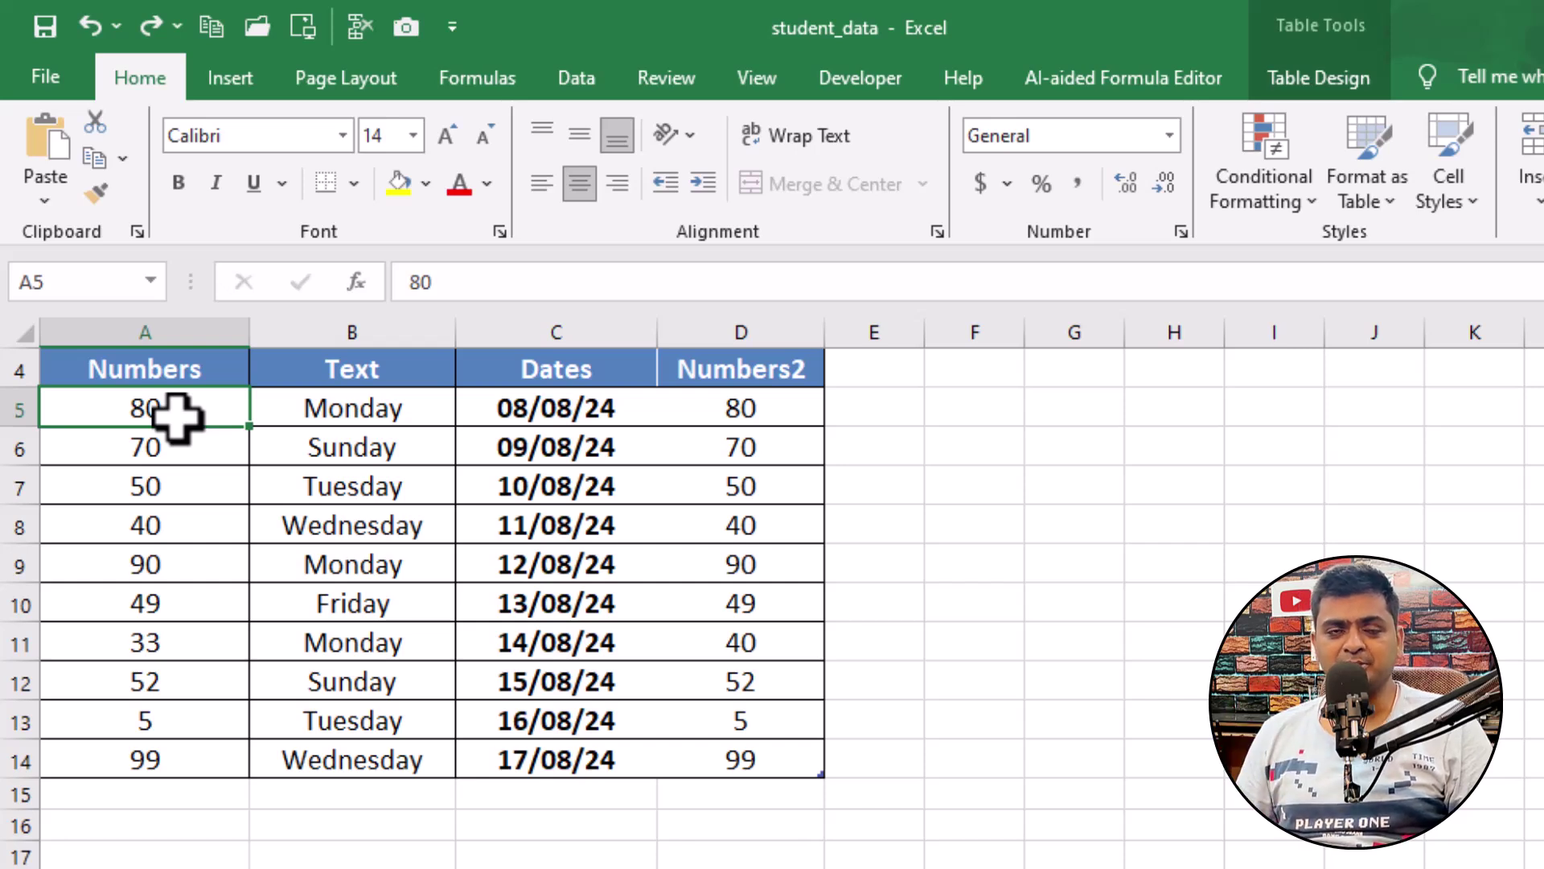
Step: Select Numbers values A5:A14 and show the Highlight Cells Rules choices such as Greater Than
left_click_drag(141, 563, 158, 476)
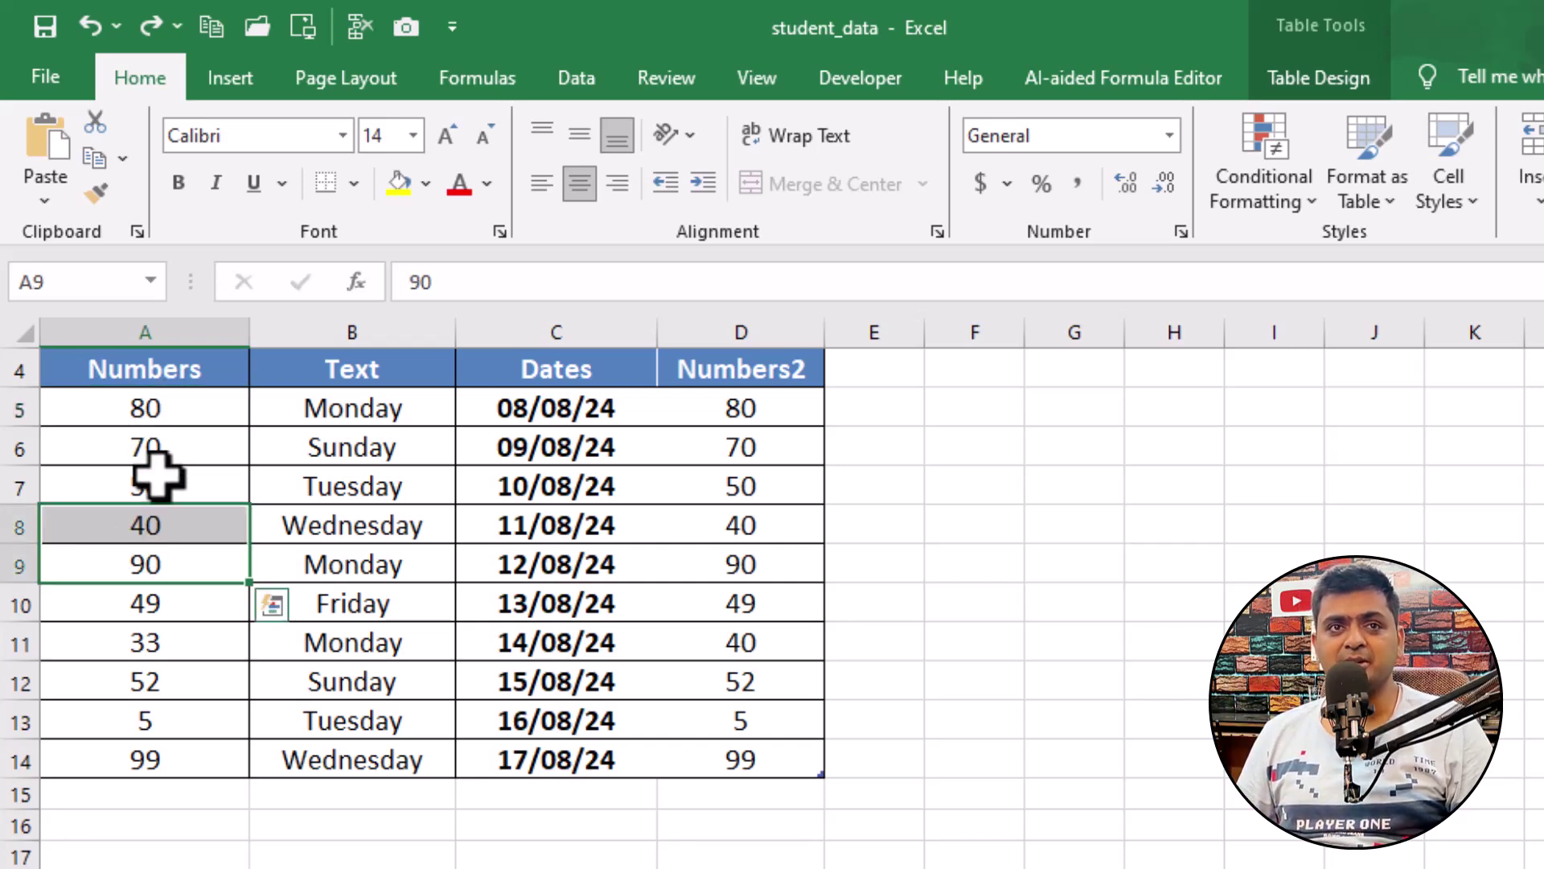
left_click(159, 418)
key("ctrl+shift+Down")
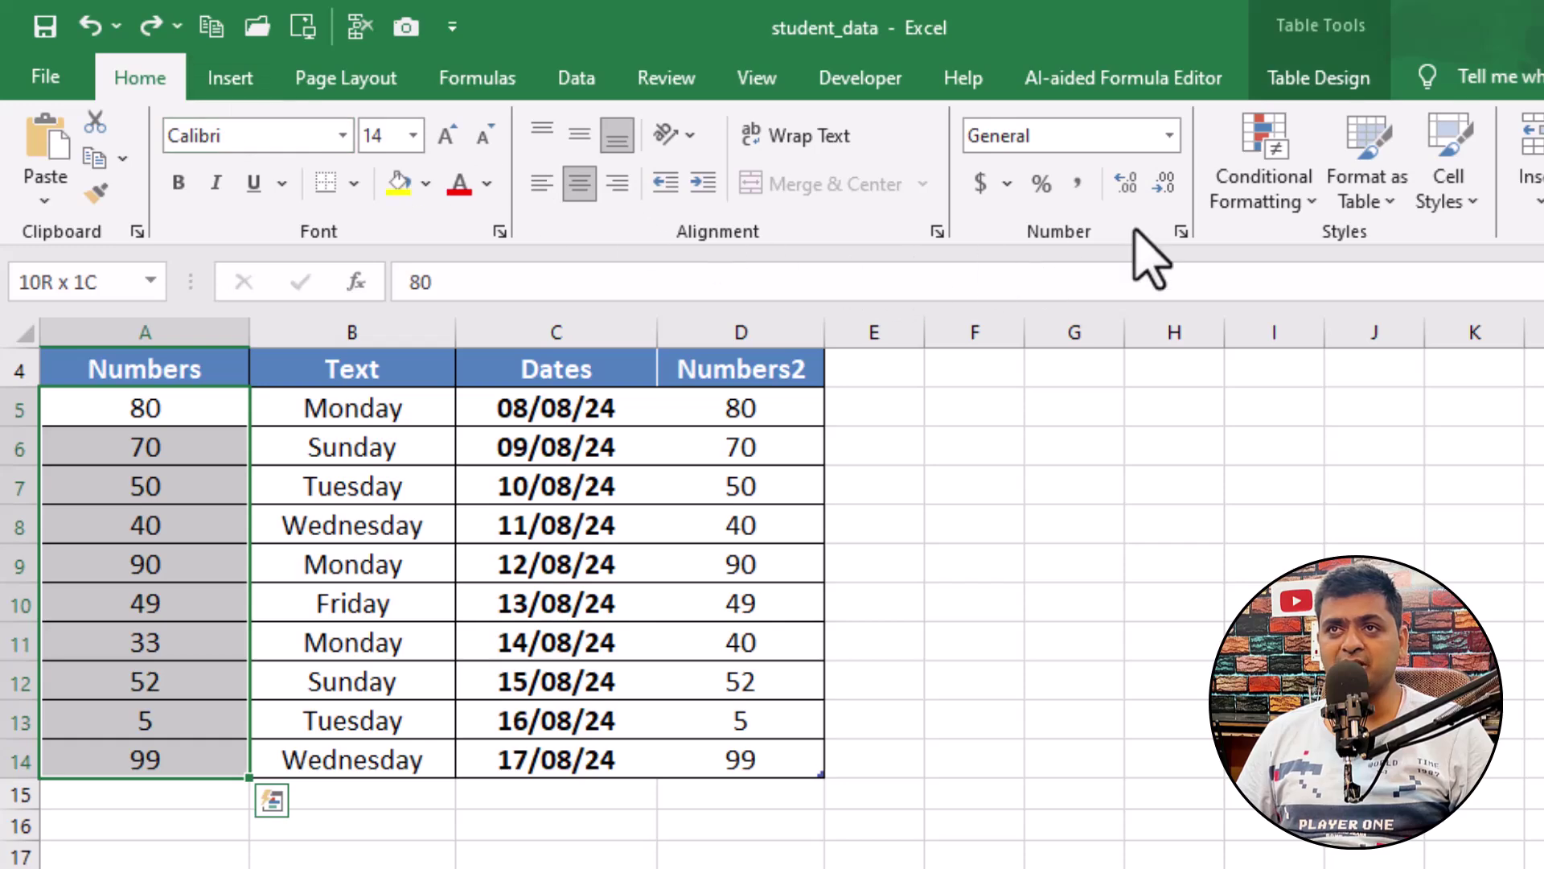
left_click(1287, 201)
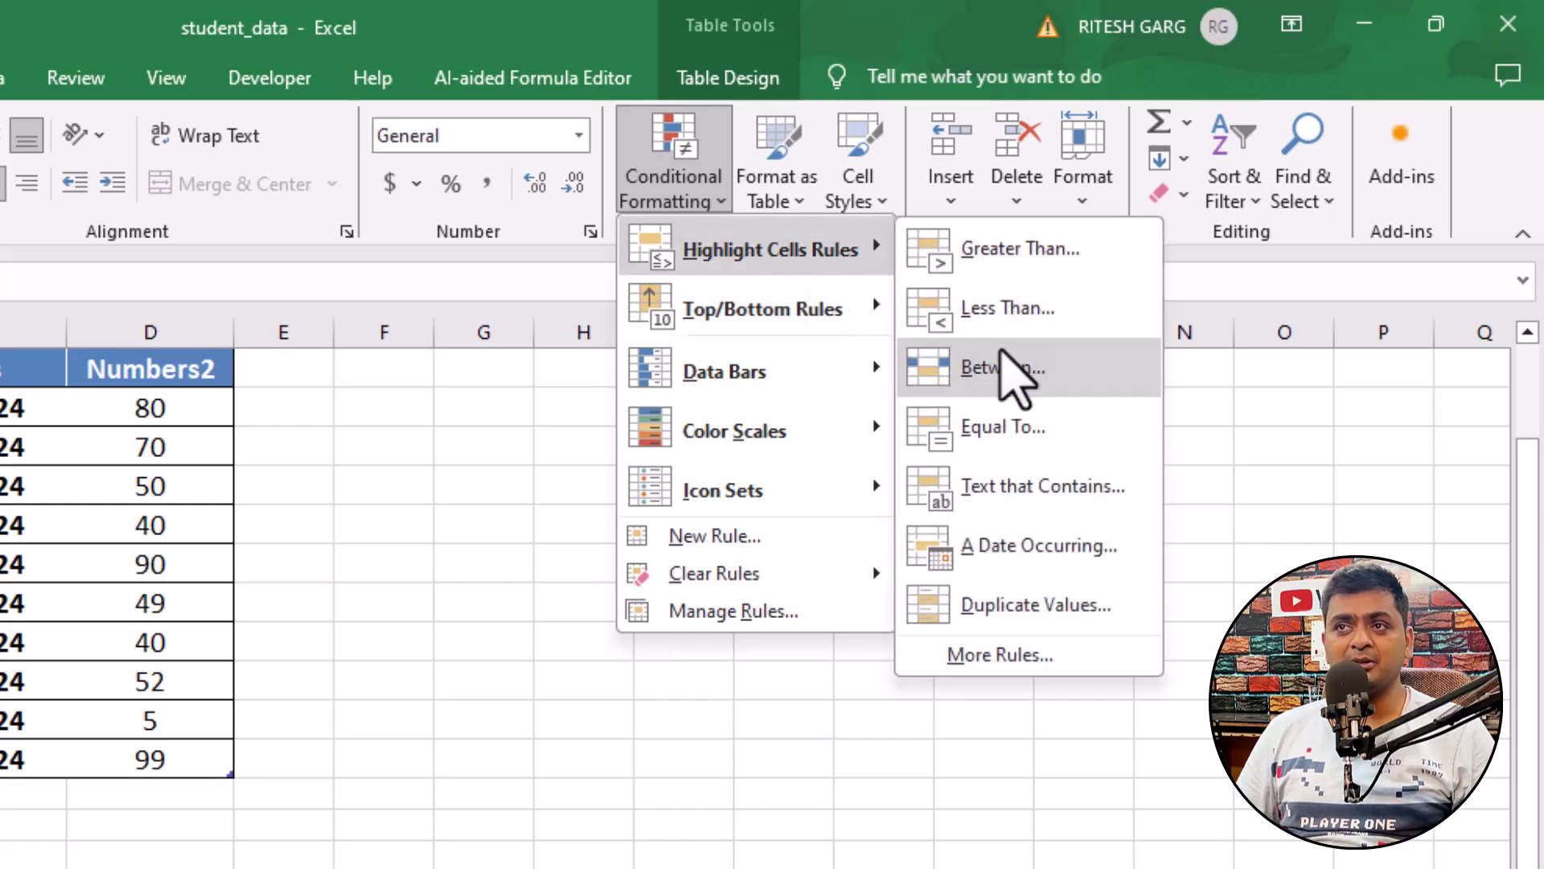
mouse_move(983, 179)
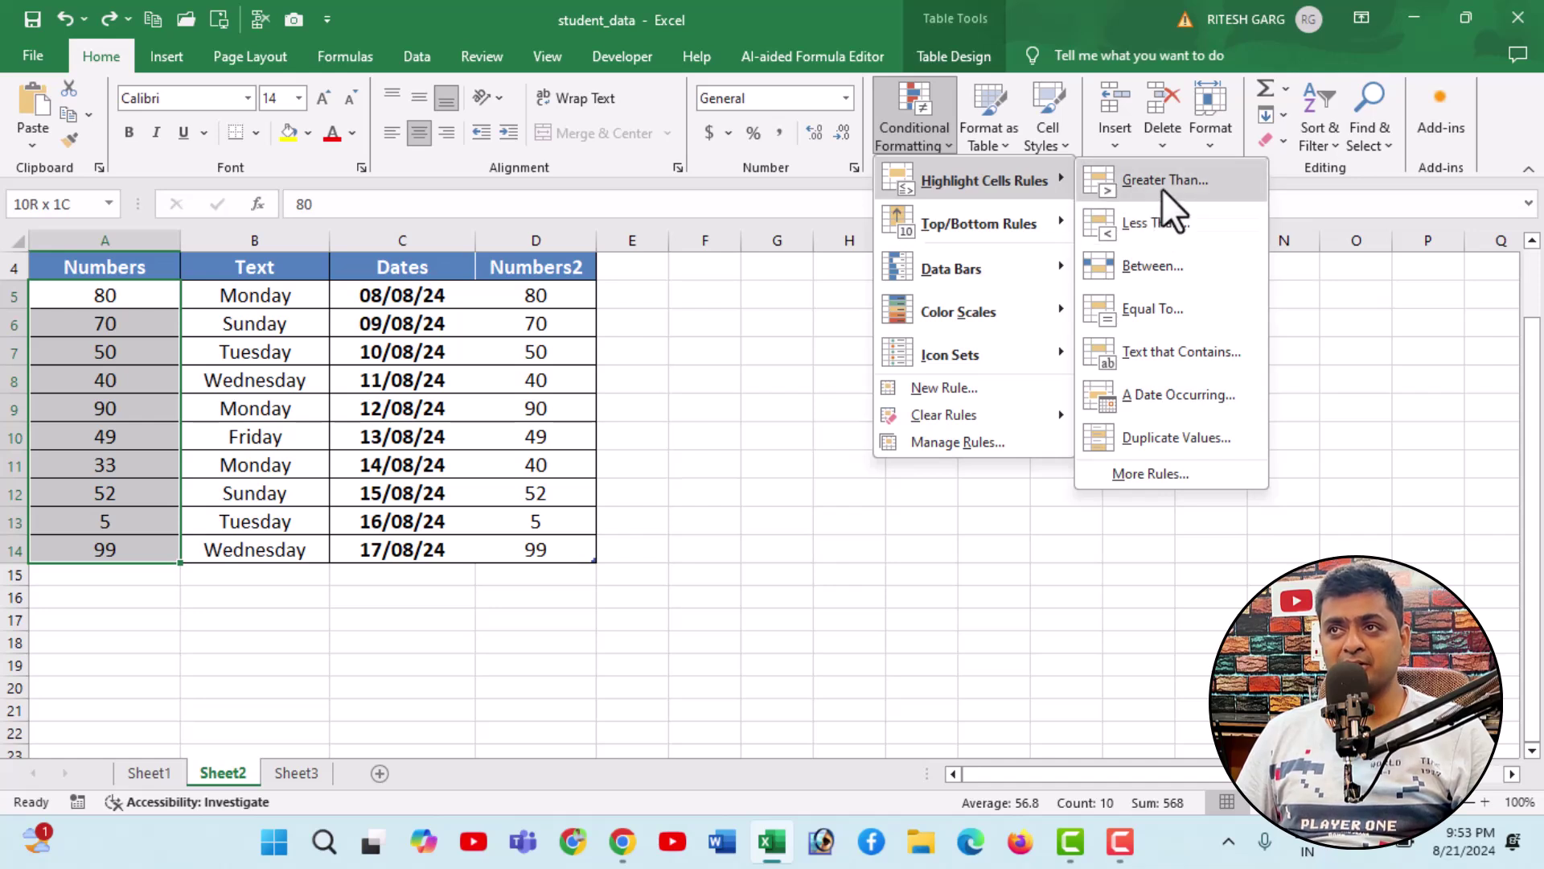
Step: Replace the Greater Than threshold 52 with 60
key("Escape")
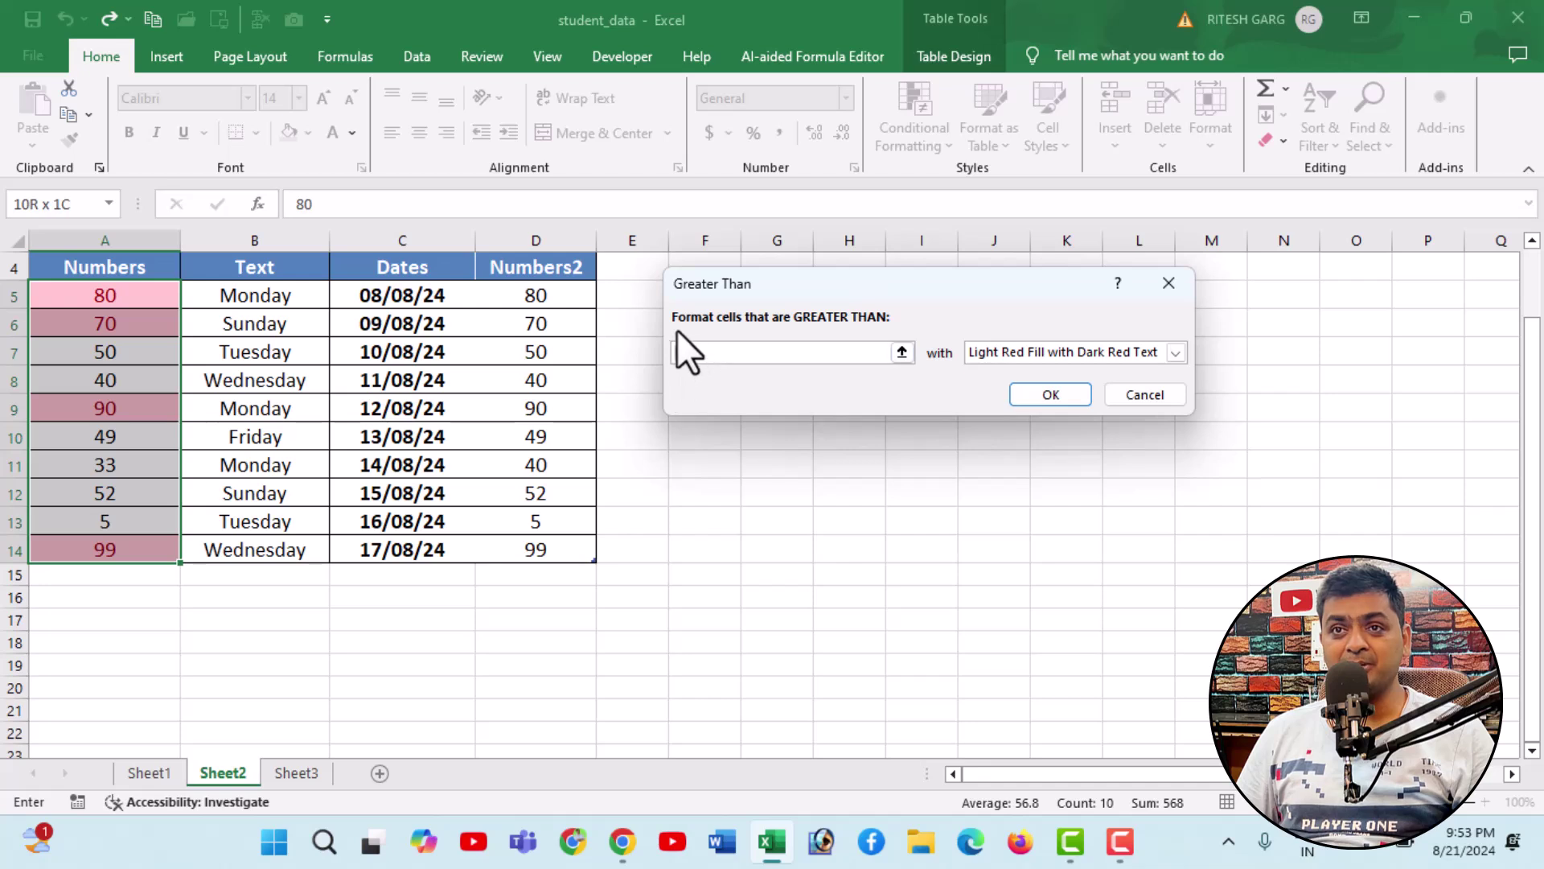
left_click(683, 352)
type("52")
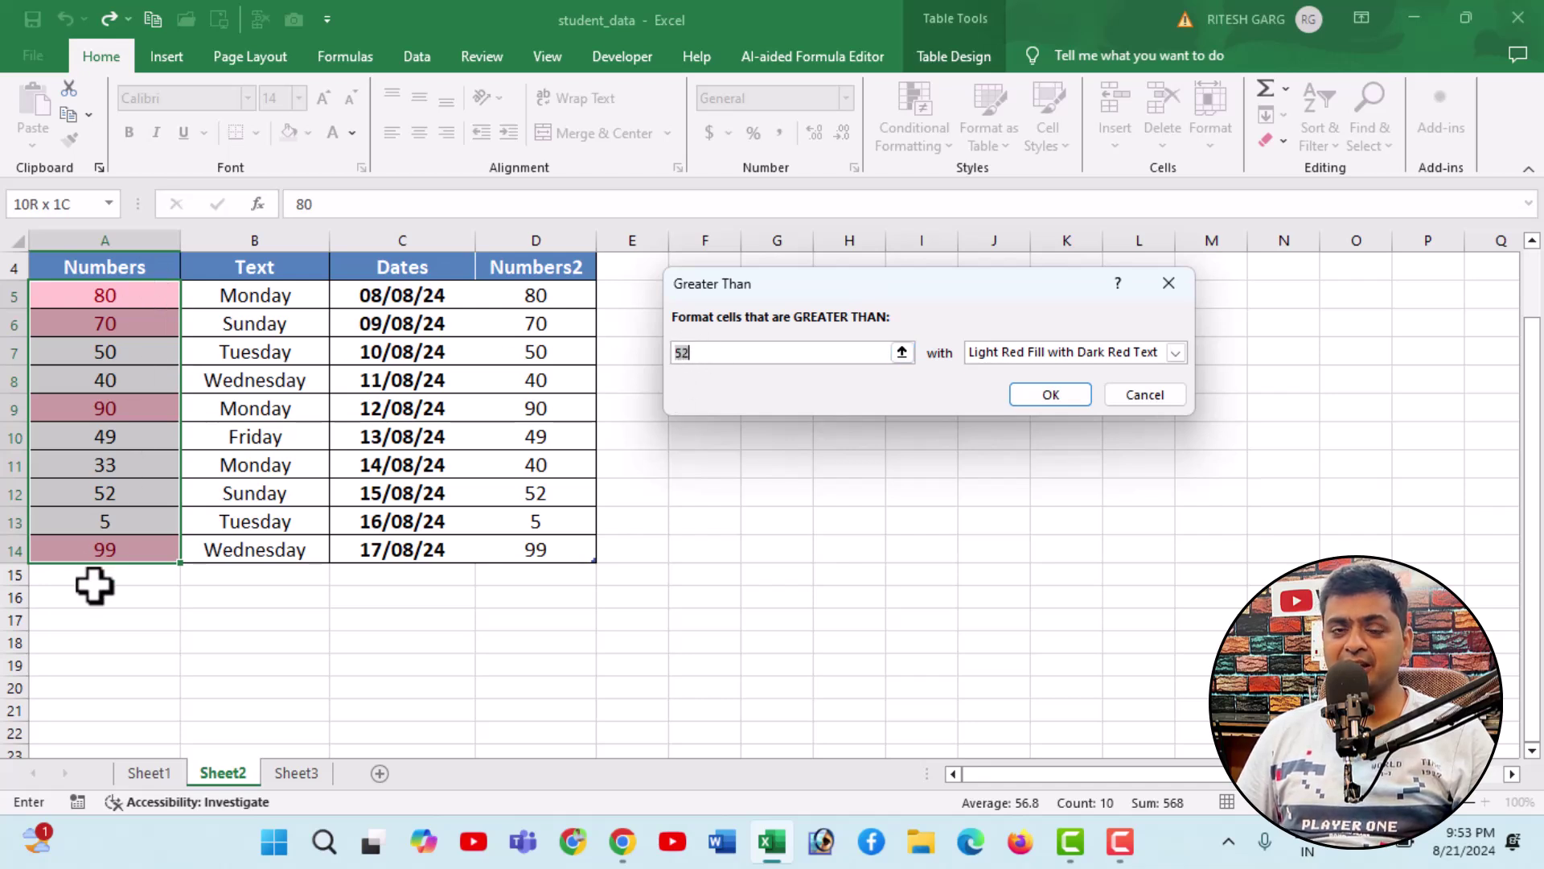
double_click(722, 354)
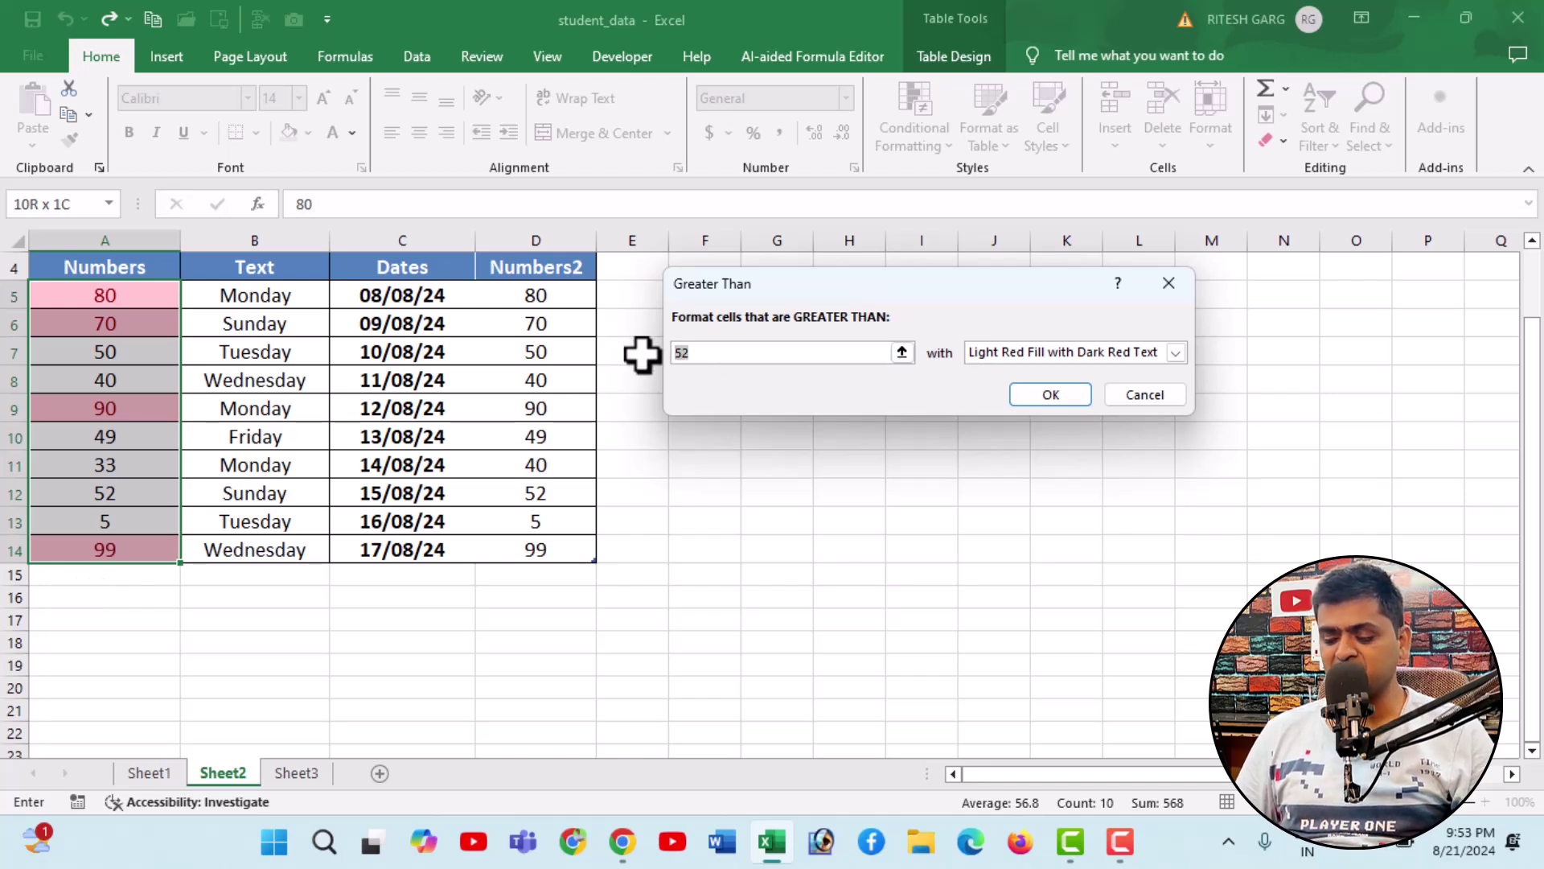
type("6")
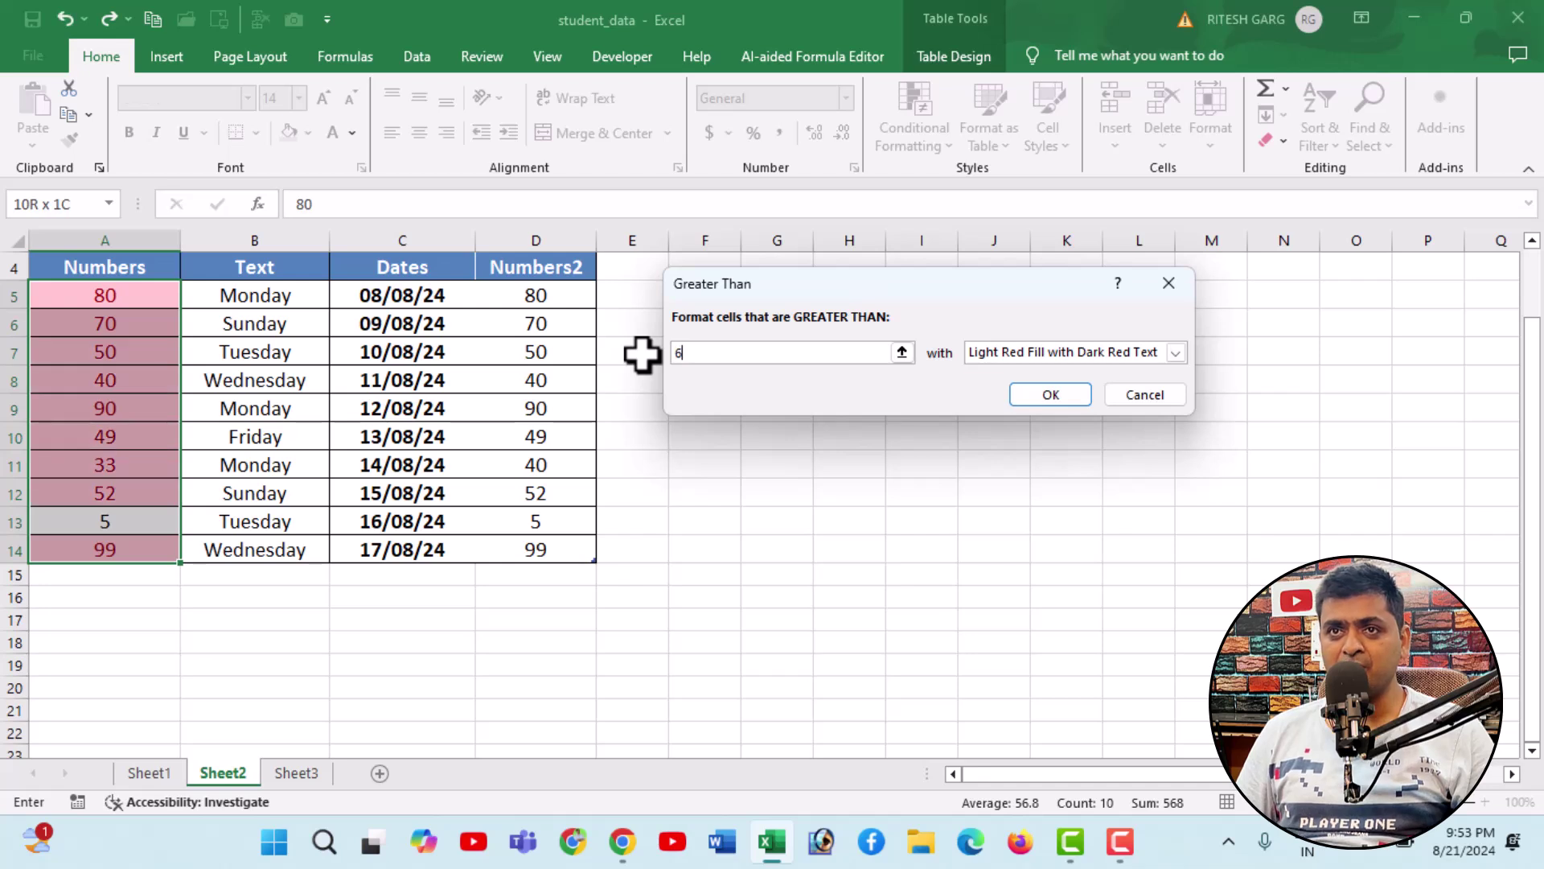
type("0")
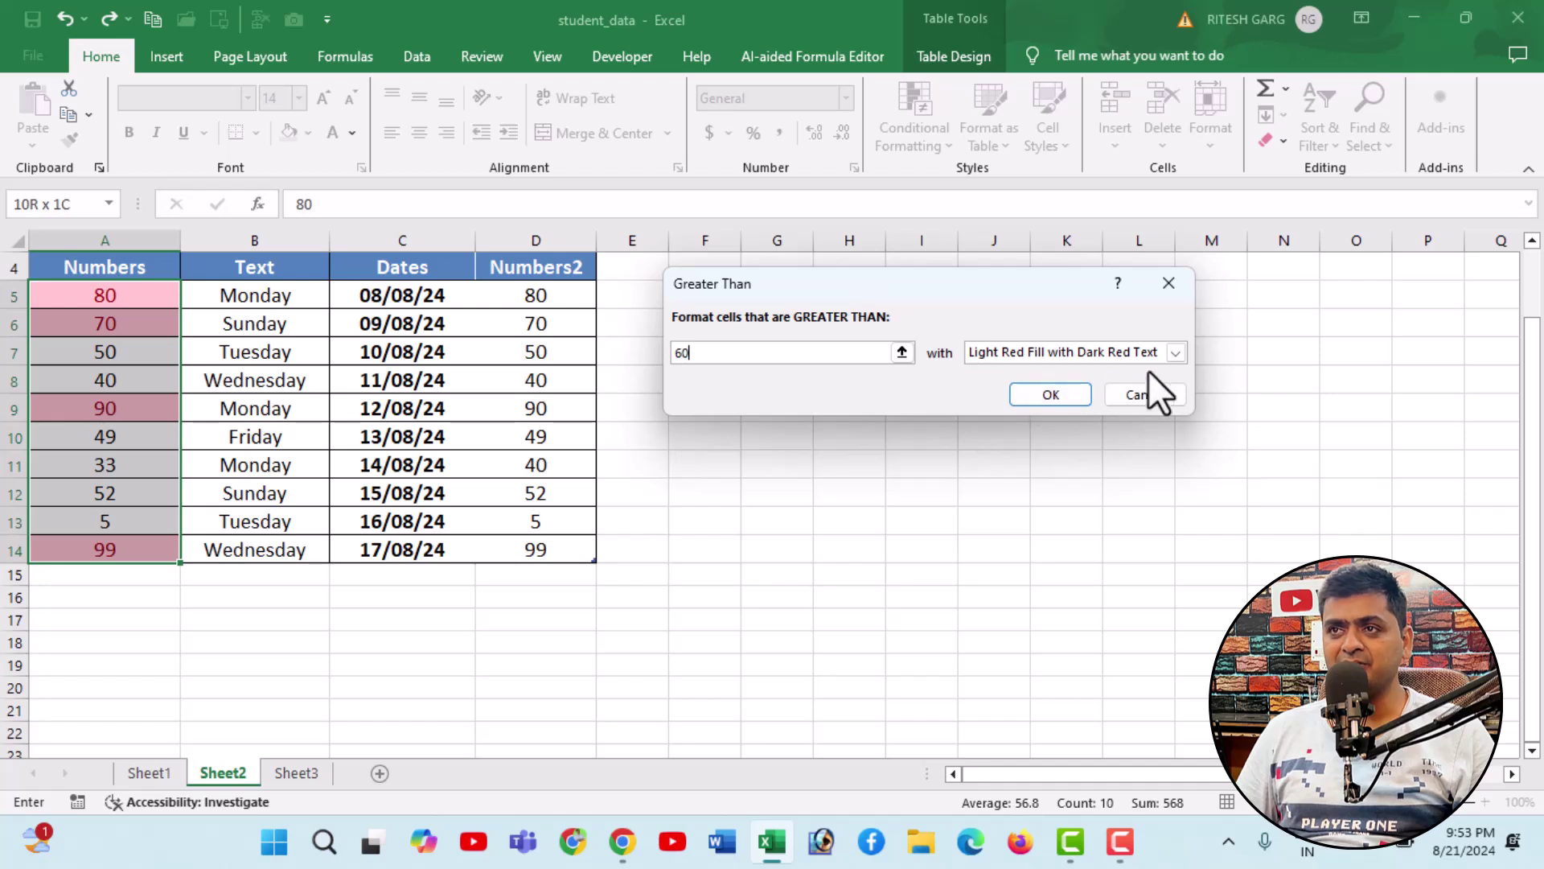
Step: Preview Yellow Fill with Dark Yellow Text and a Custom Format's border options
left_click(1182, 352)
left_click(1108, 384)
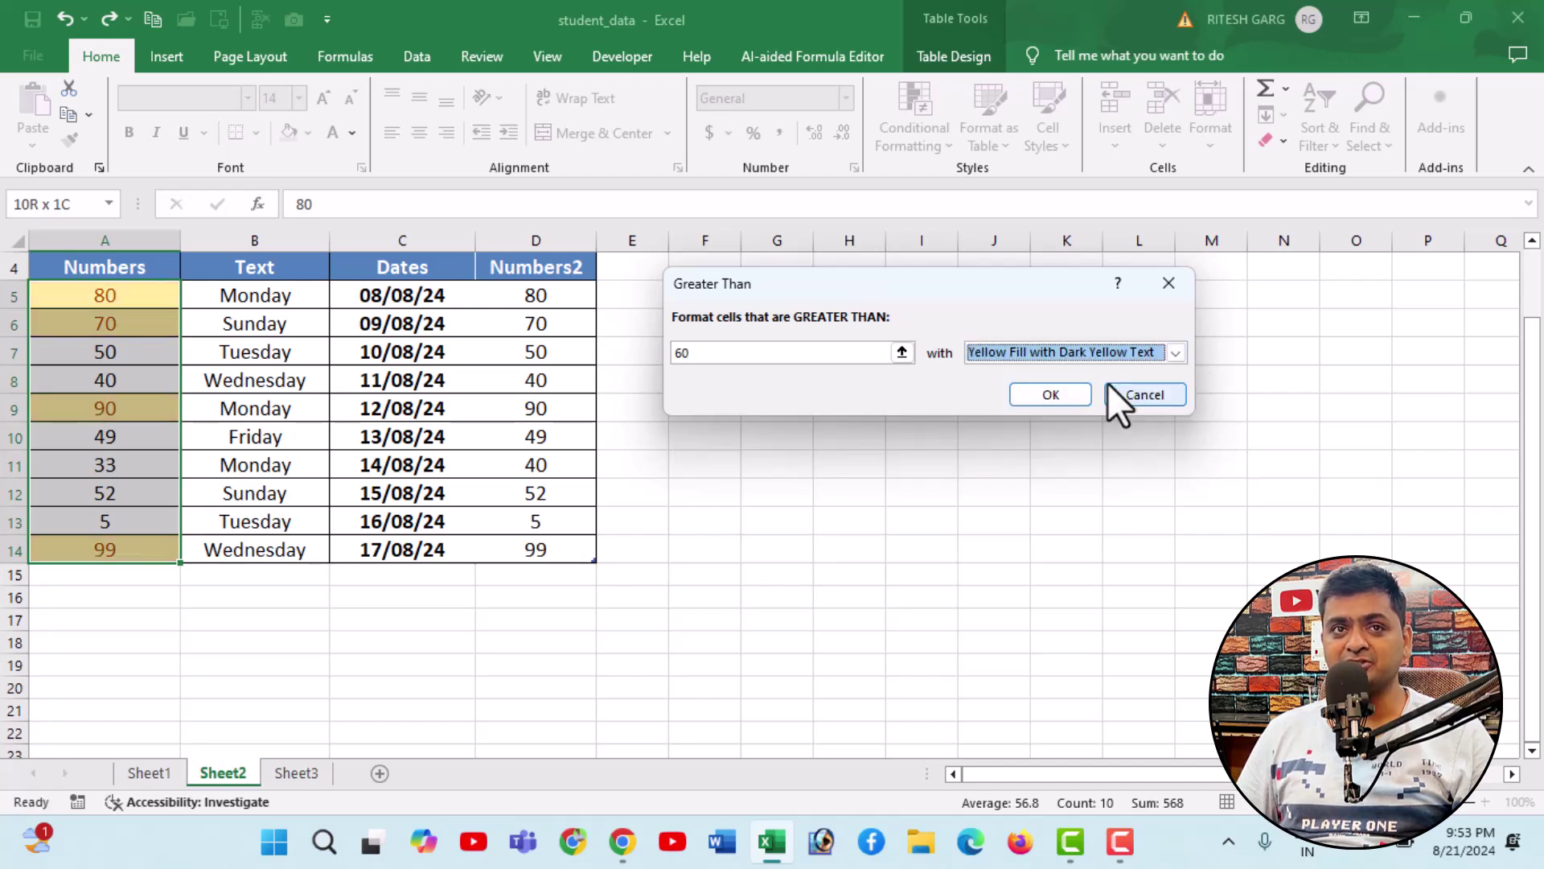
left_click(1176, 353)
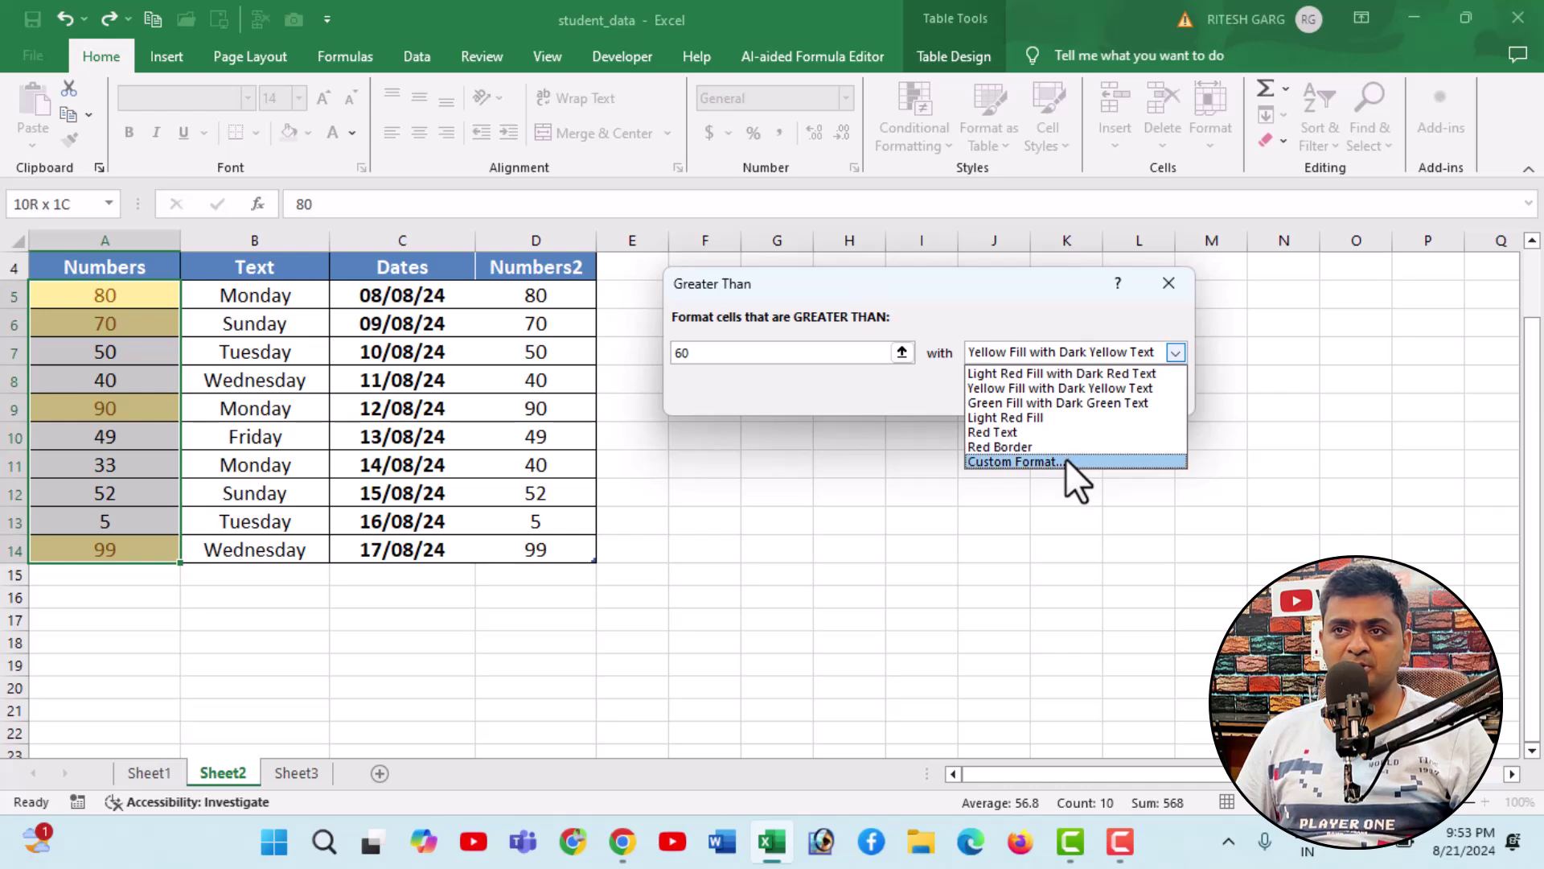
left_click(1064, 461)
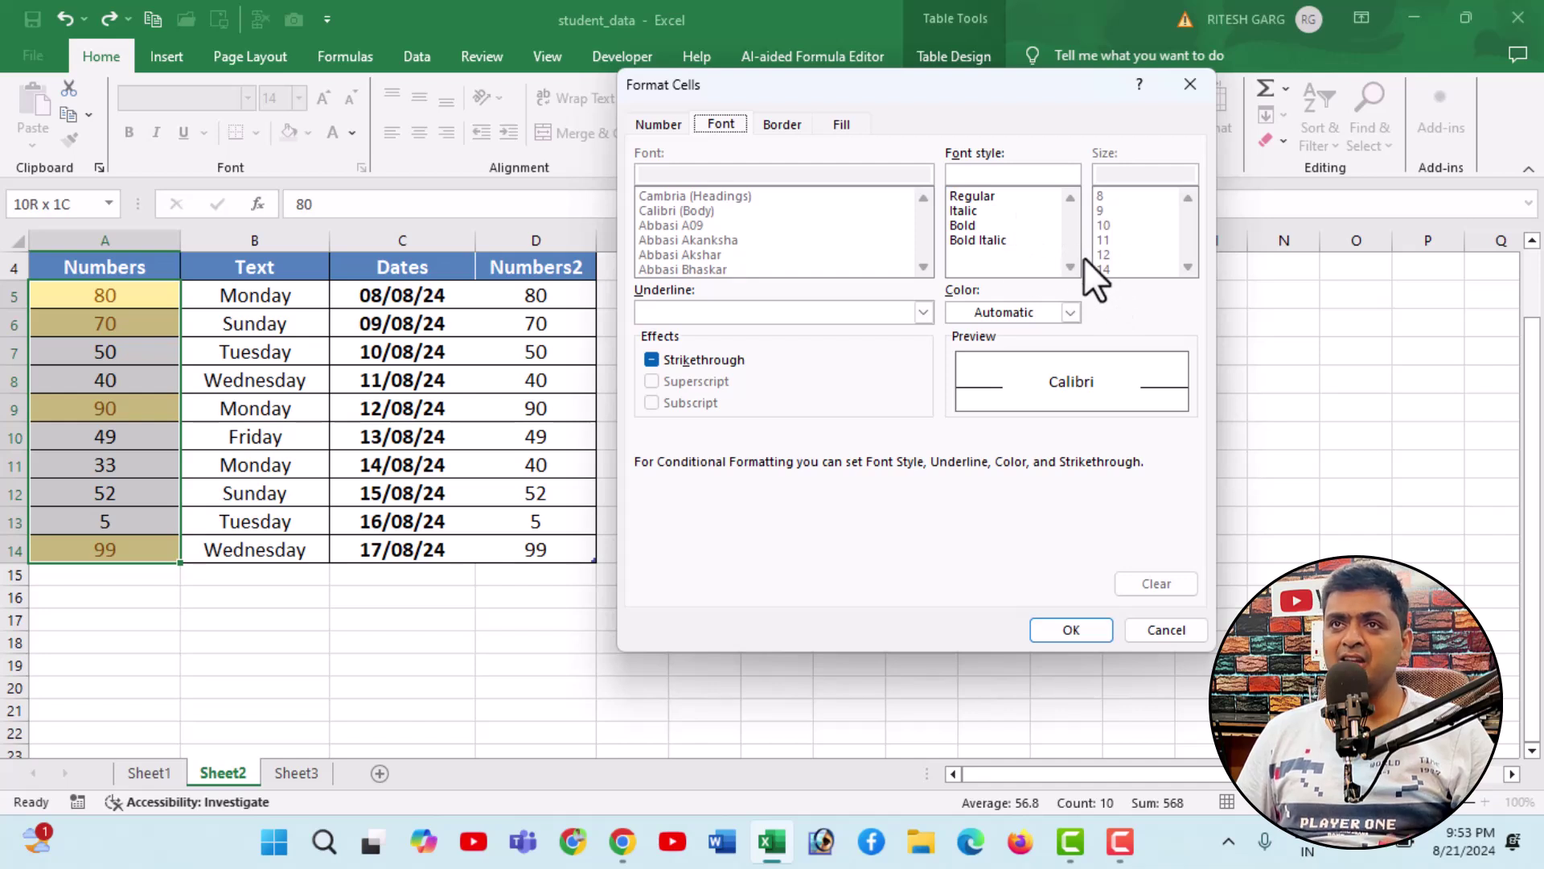
left_click(788, 126)
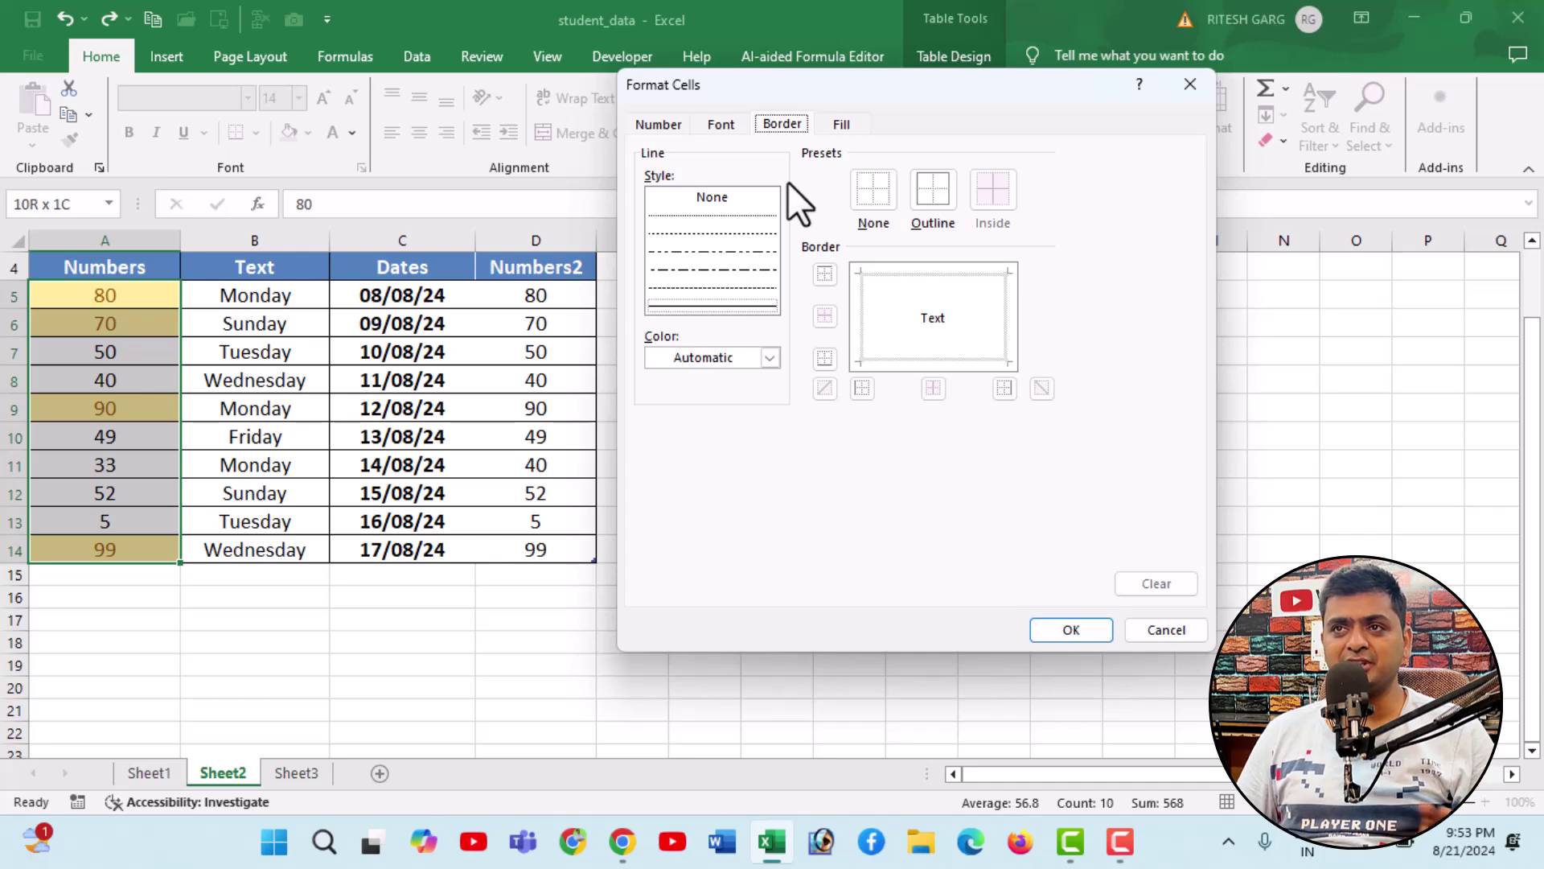
left_click(1159, 628)
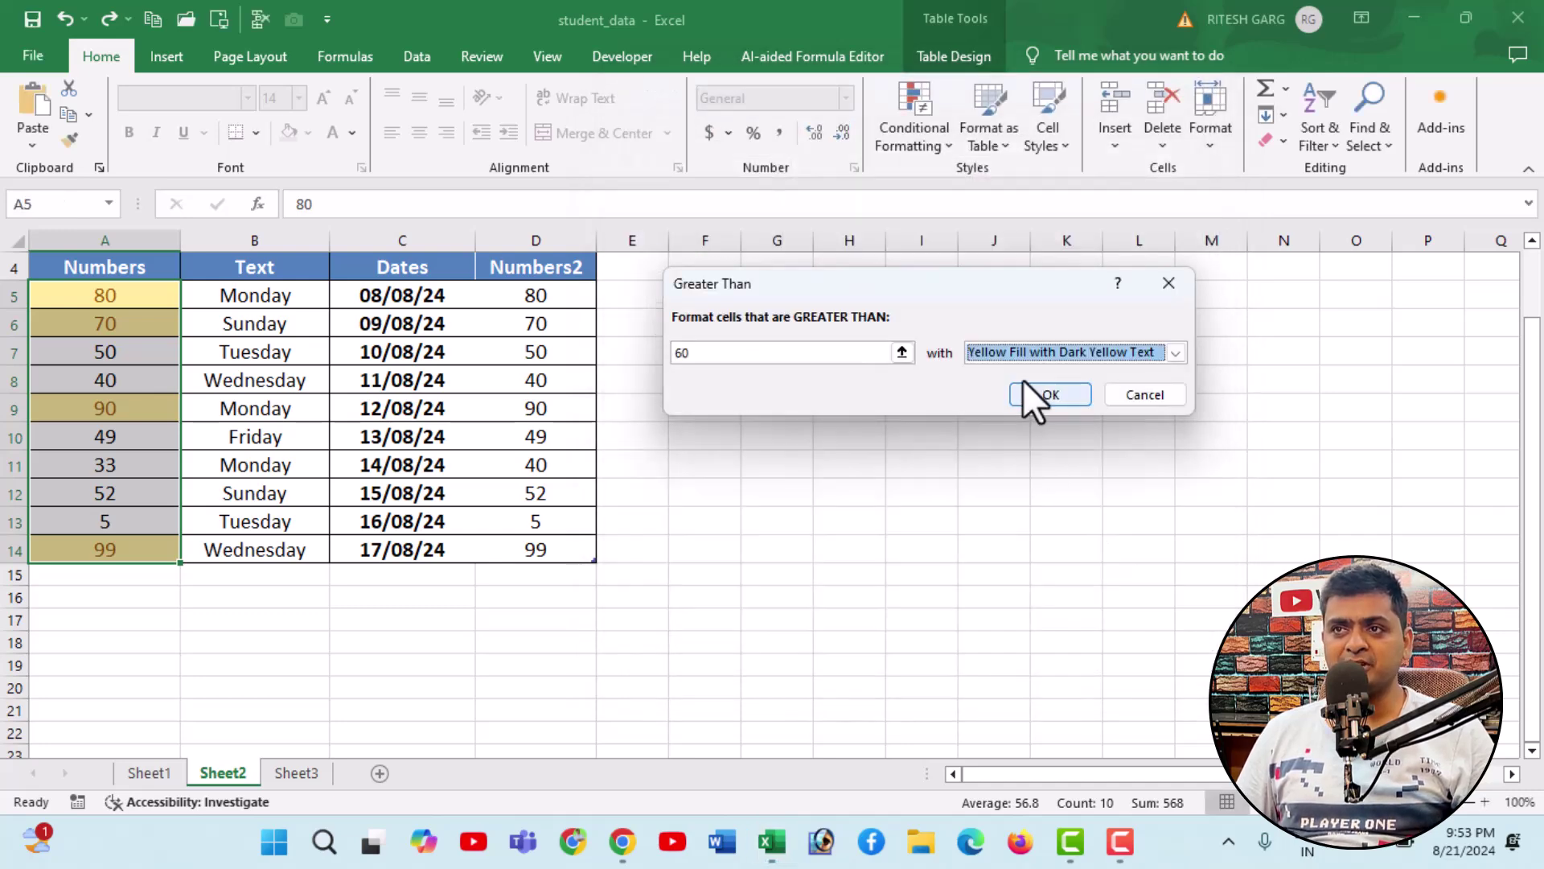
Step: Apply the greater-than-60 rule with Light Red Fill and Dark Red Text
left_click(1177, 352)
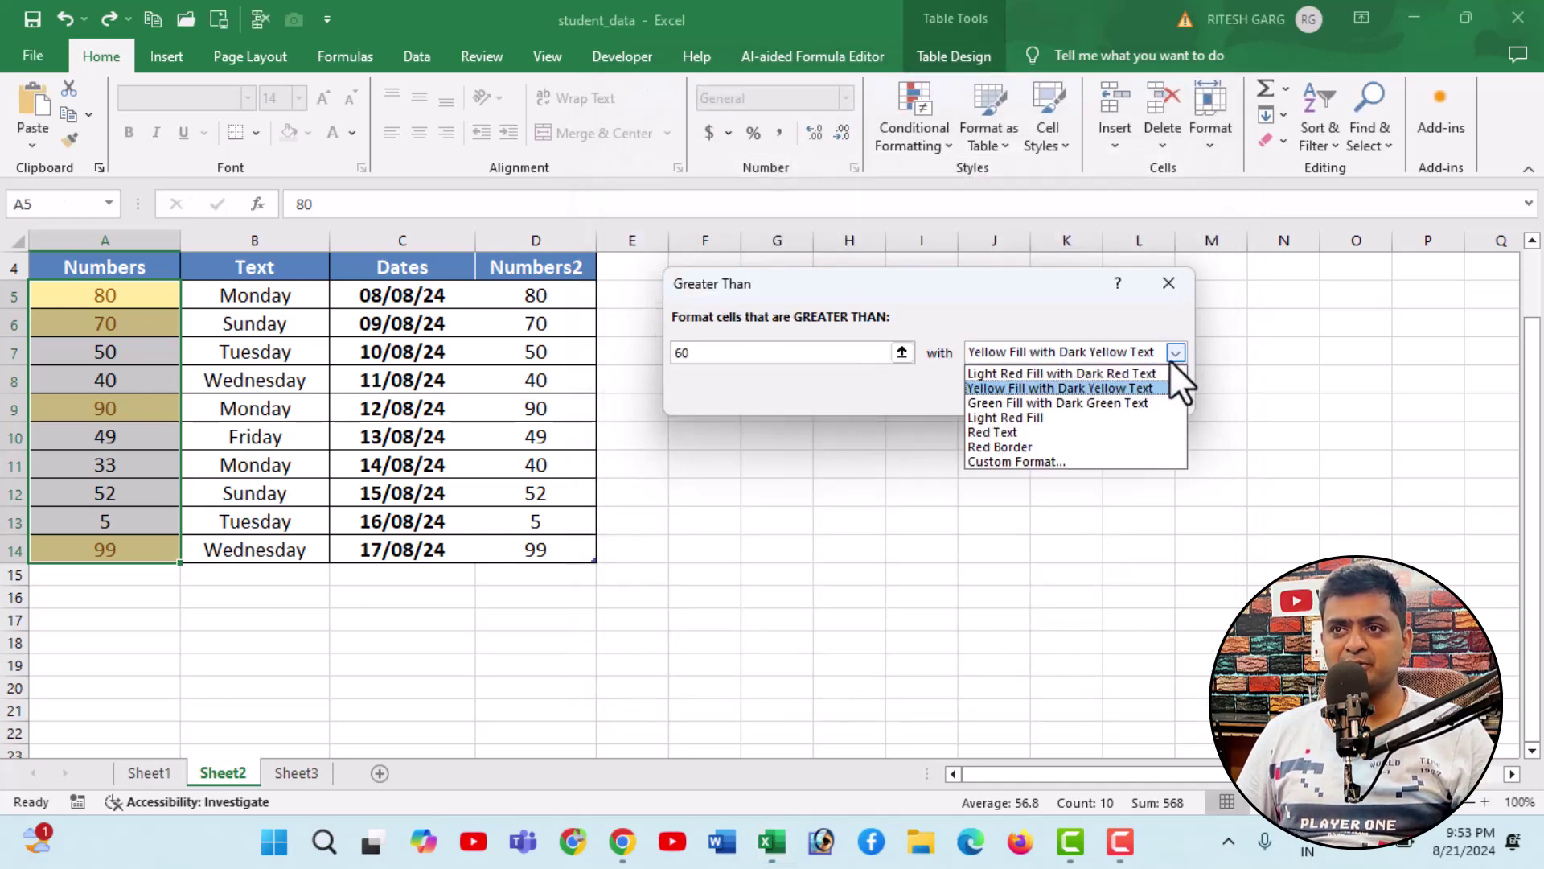
left_click(1121, 368)
left_click(1070, 394)
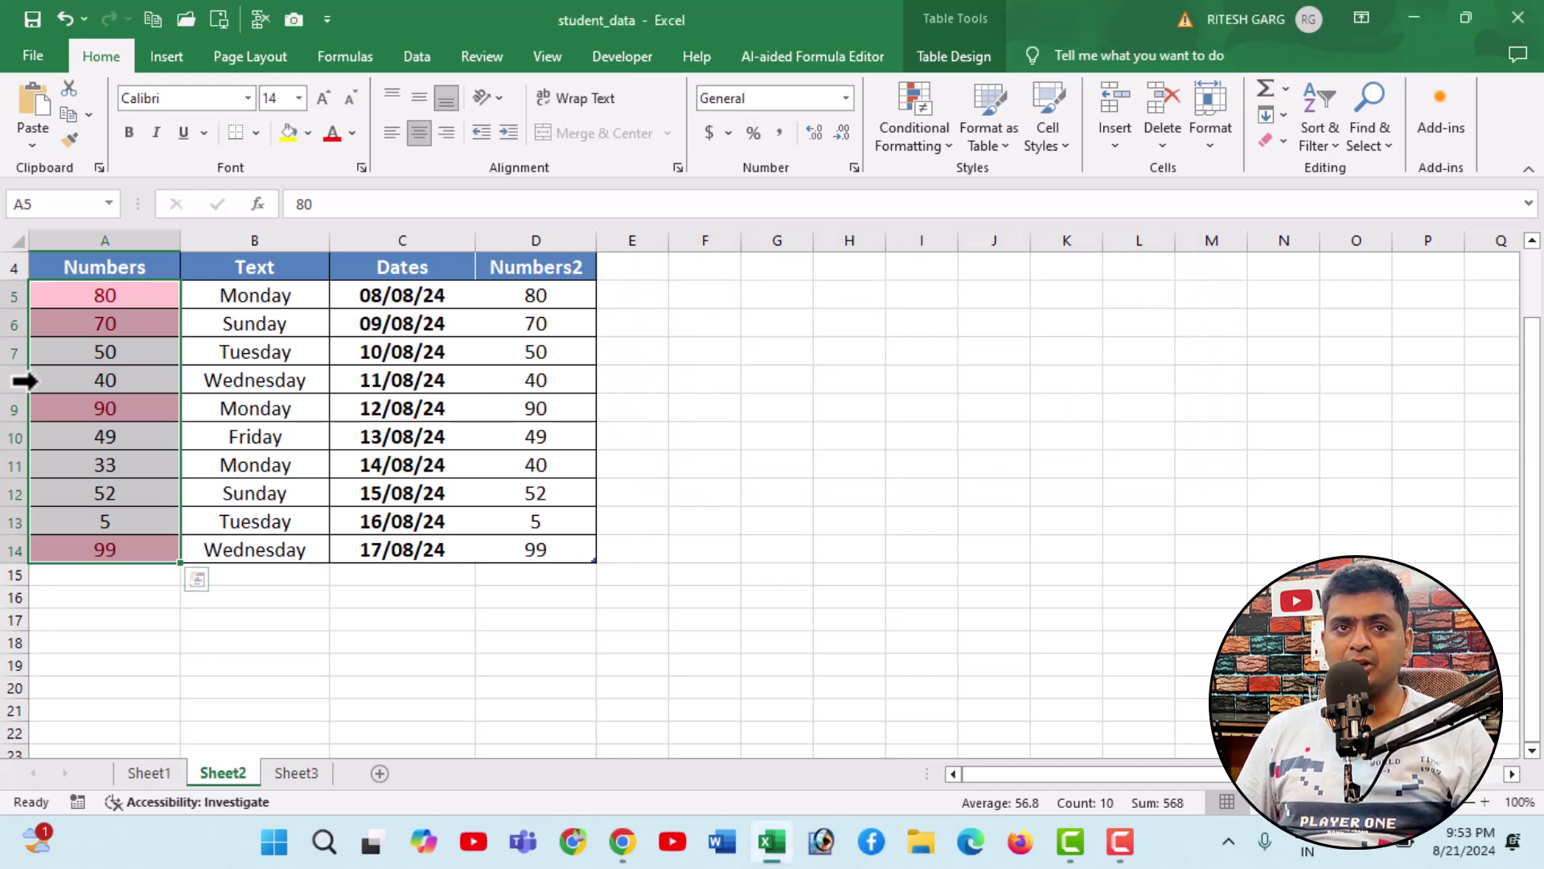
left_click(33, 380)
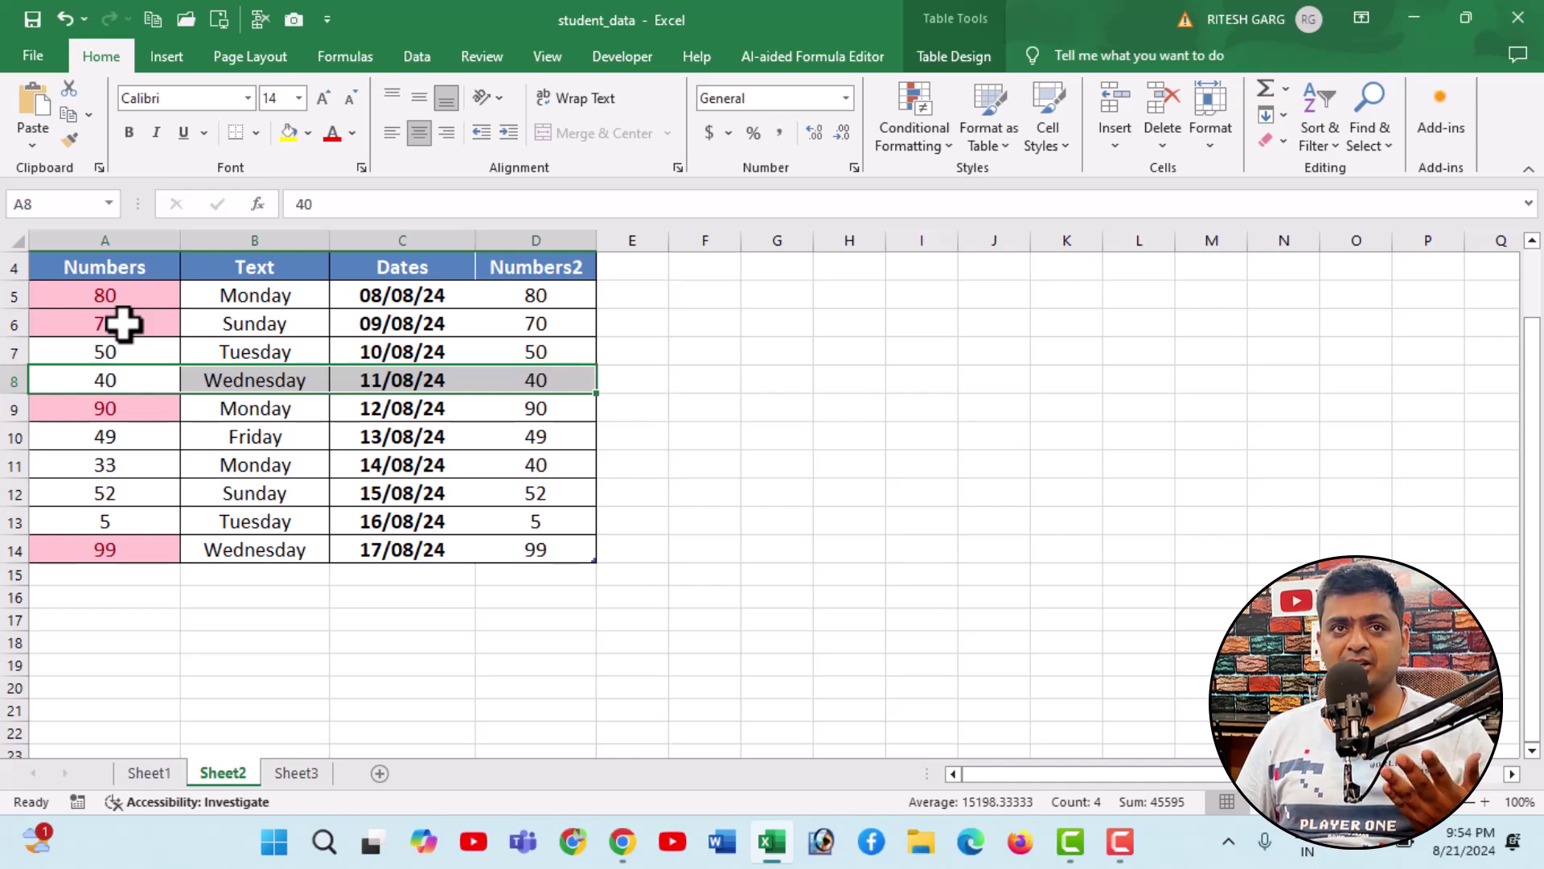
Step: Change cell A6 from 70 to 45 and A7 from 50 to 85
left_click(123, 324)
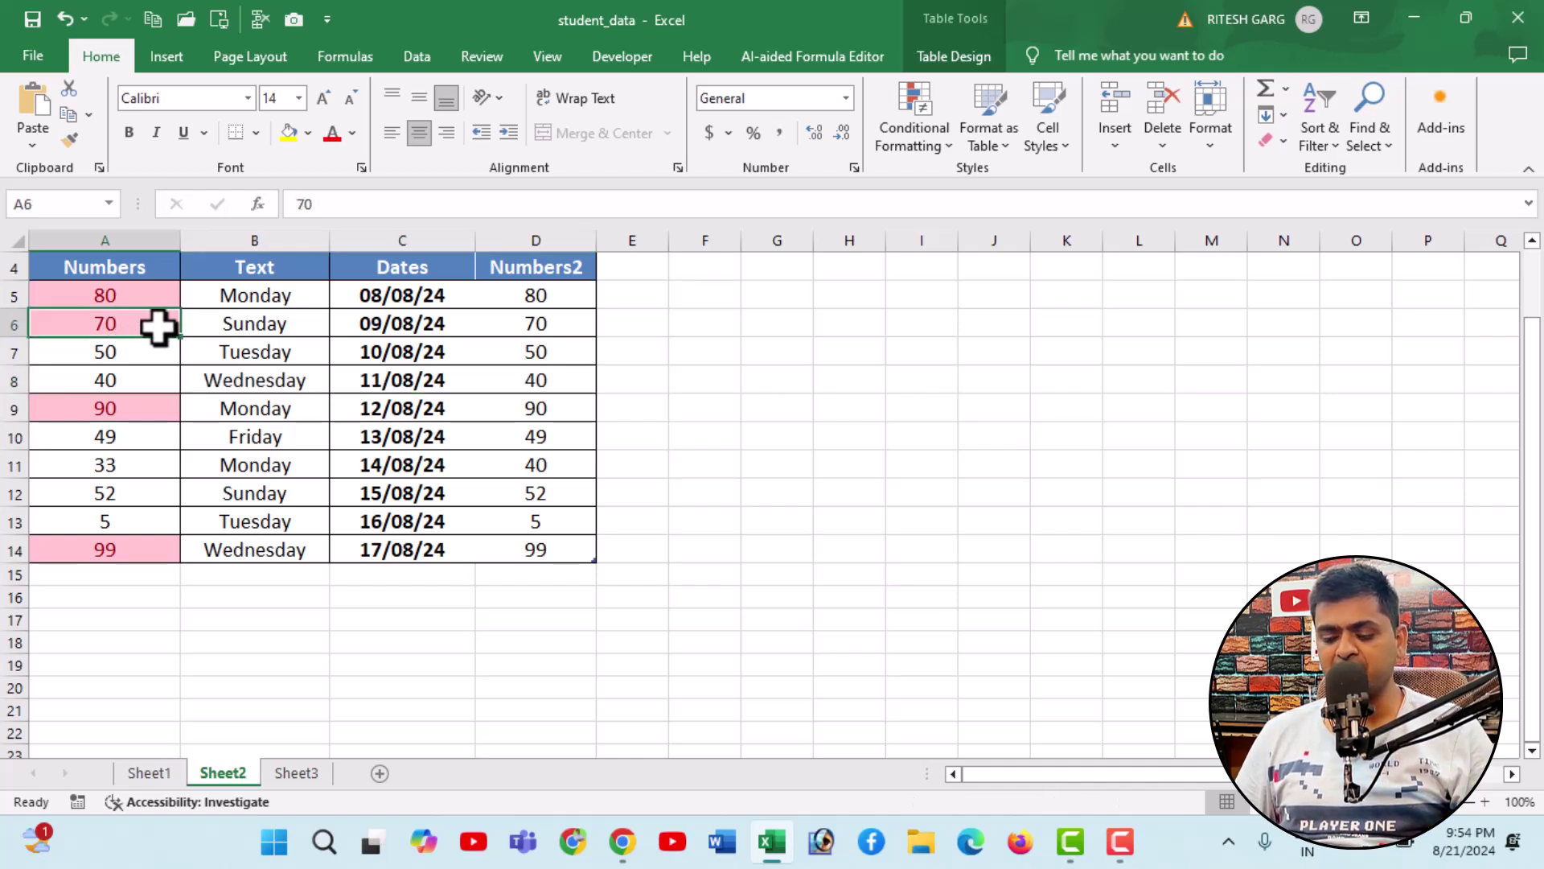
type("45")
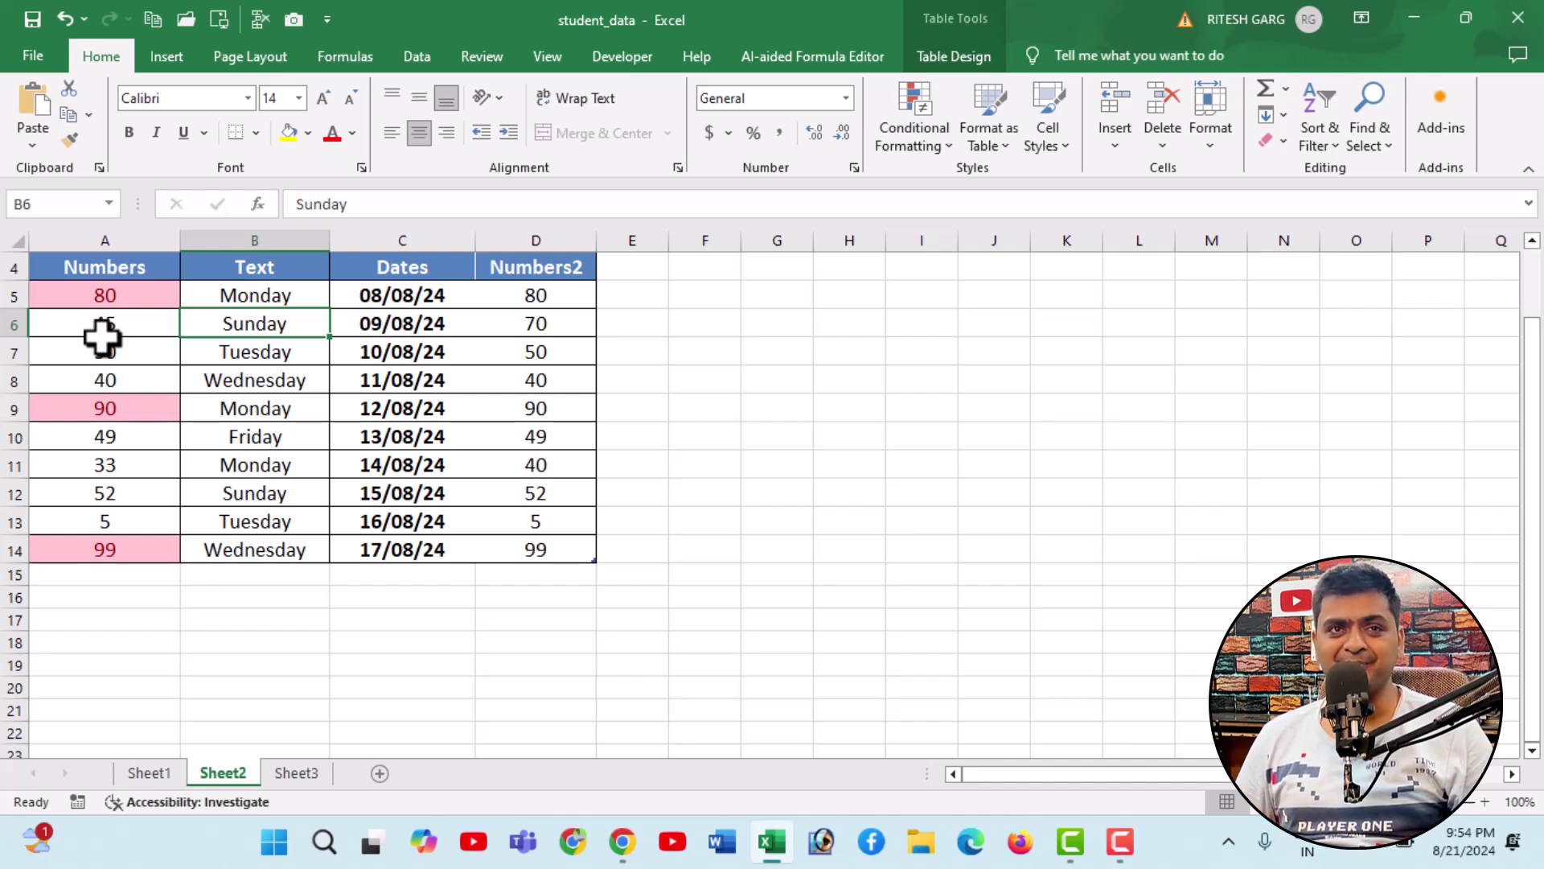
left_click(109, 356)
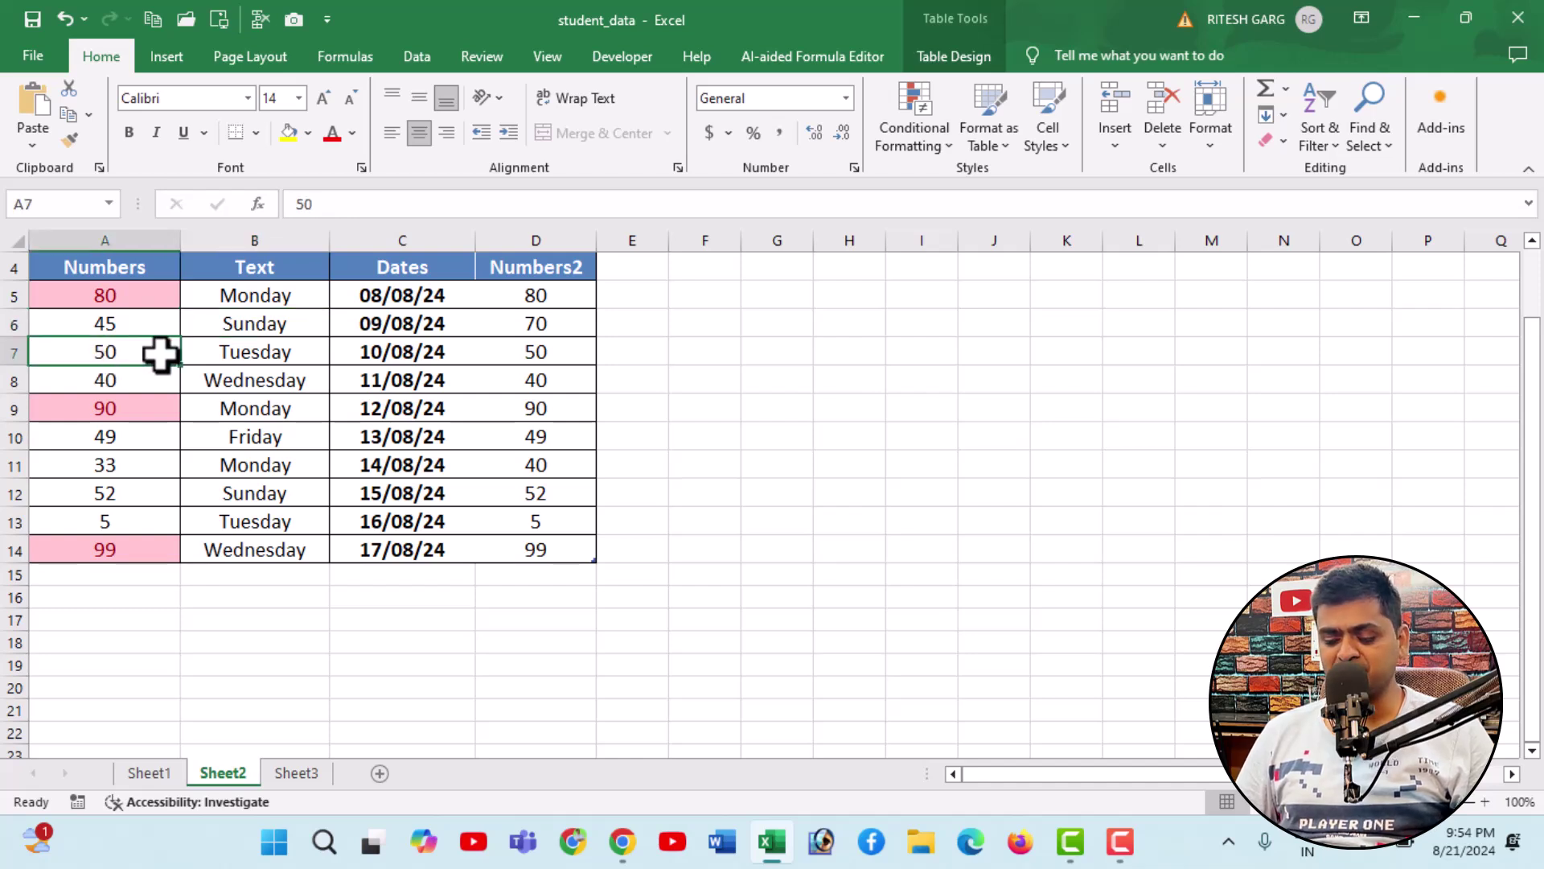
type("85")
key("Tab")
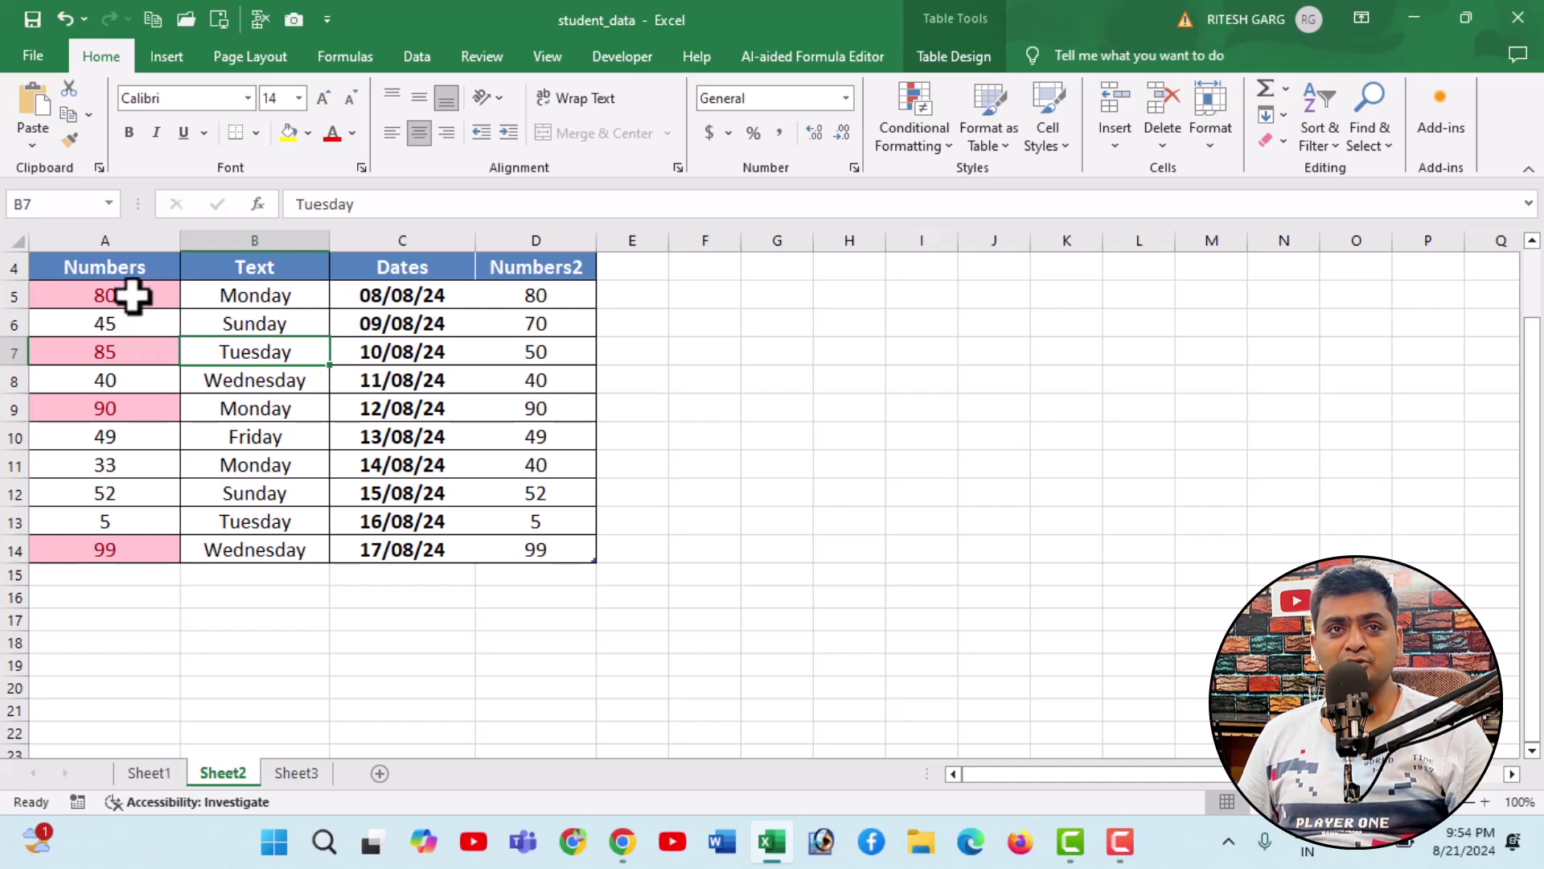
Step: Select the table data and apply Clear Rules from This Table
left_click_drag(104, 303, 532, 556)
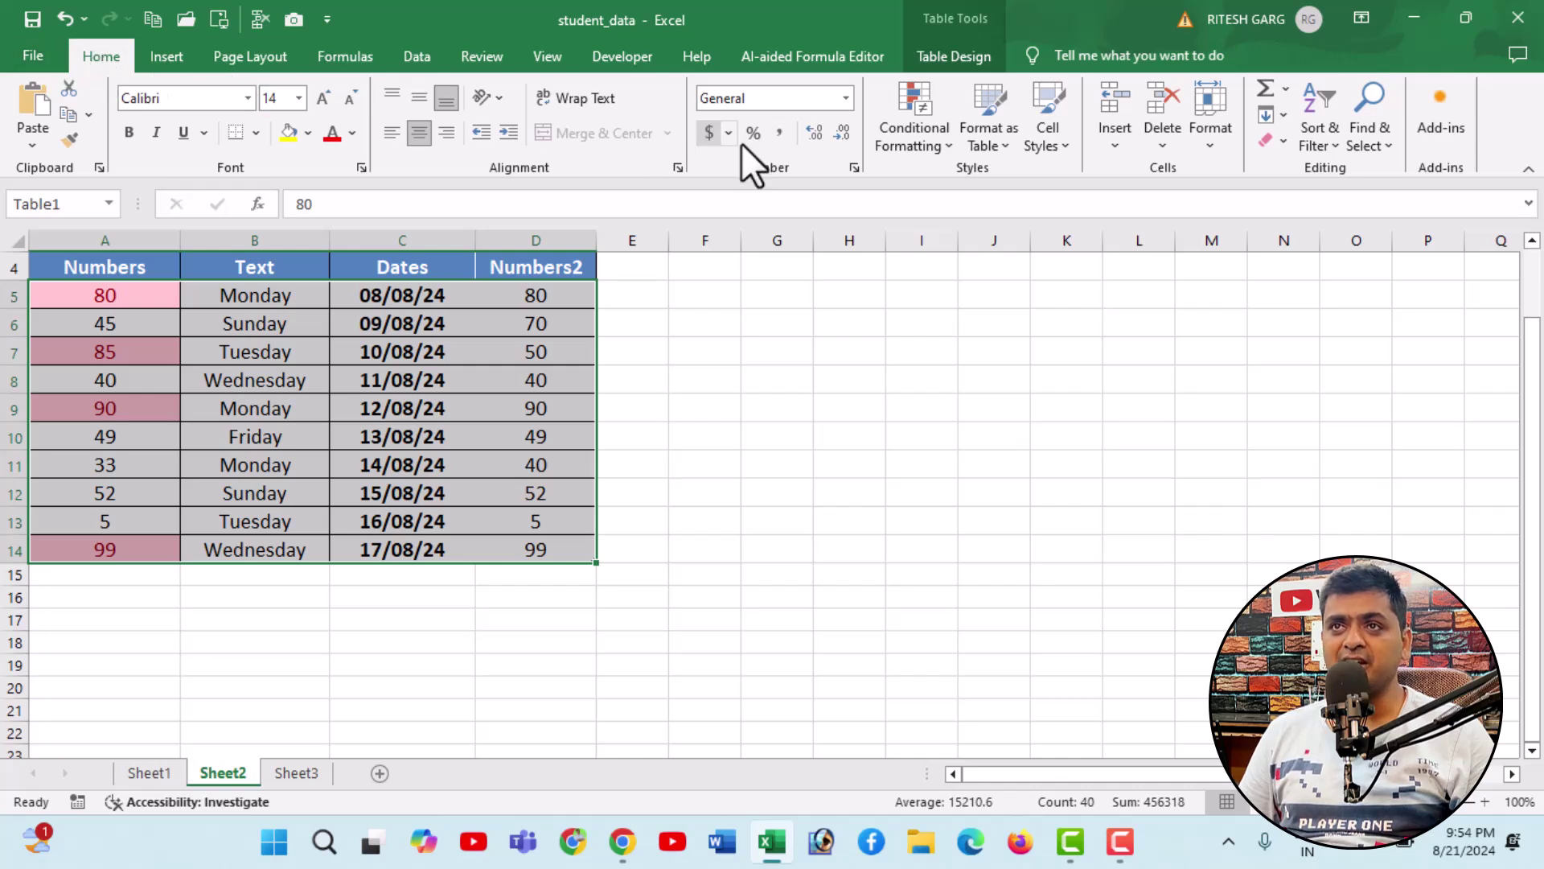
left_click(925, 143)
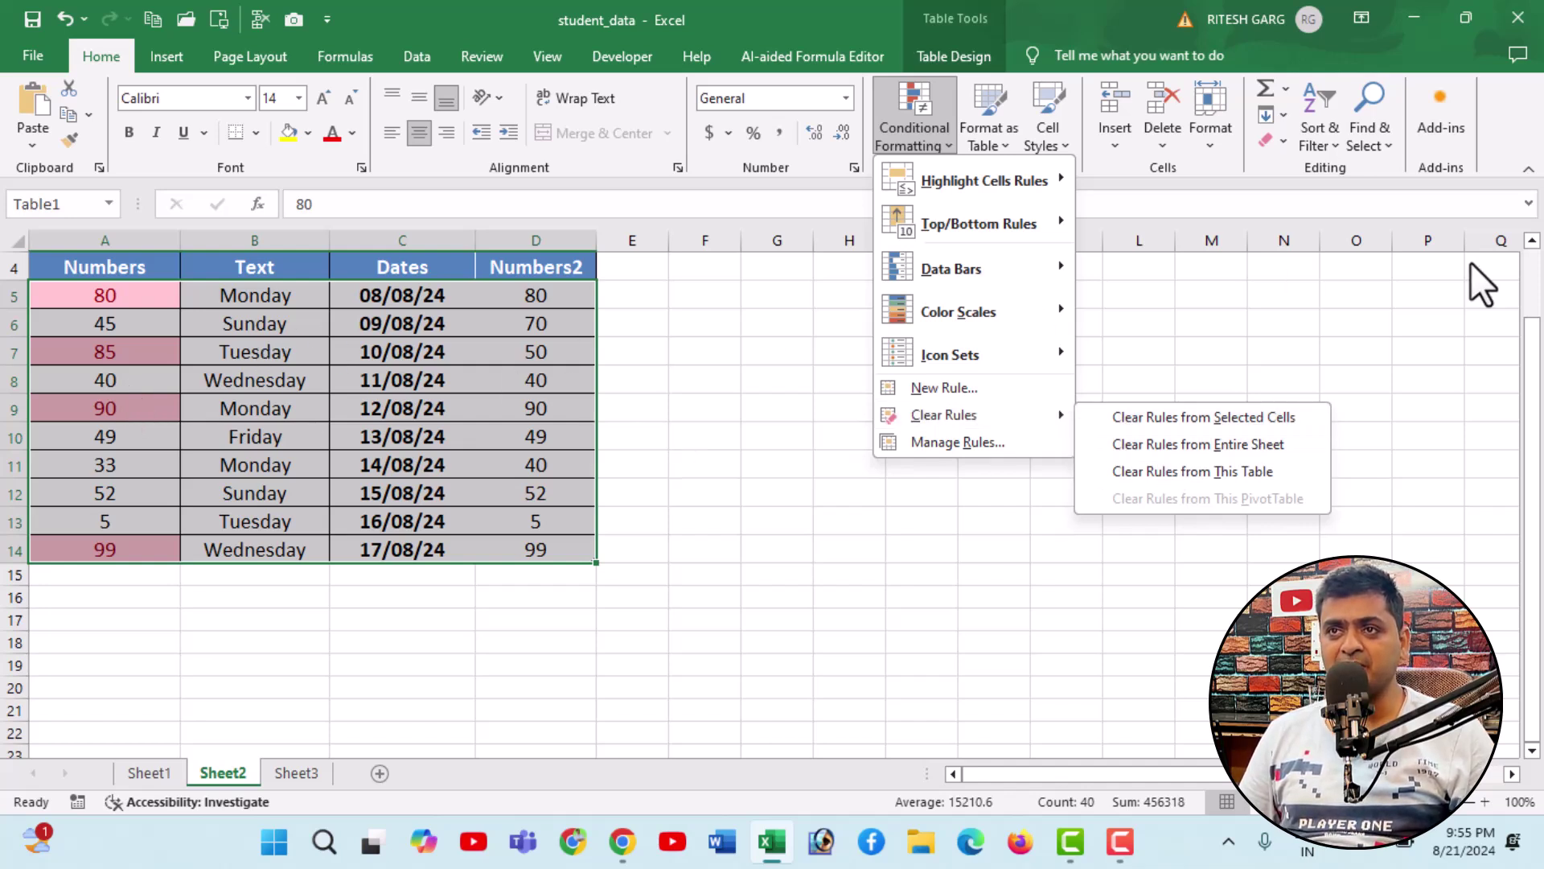
mouse_move(953, 414)
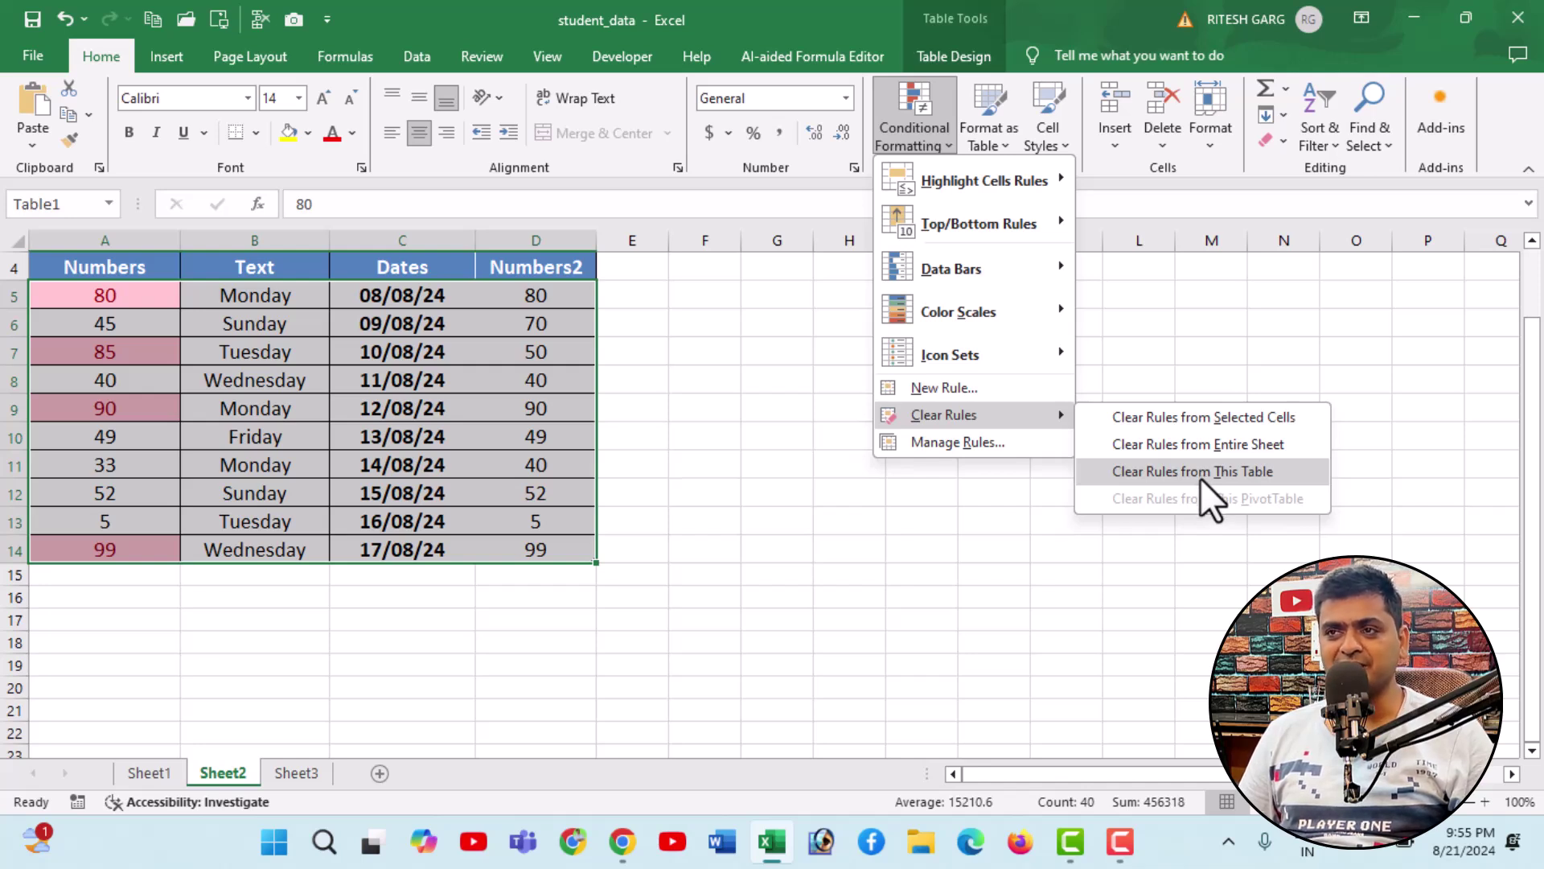
left_click(1192, 444)
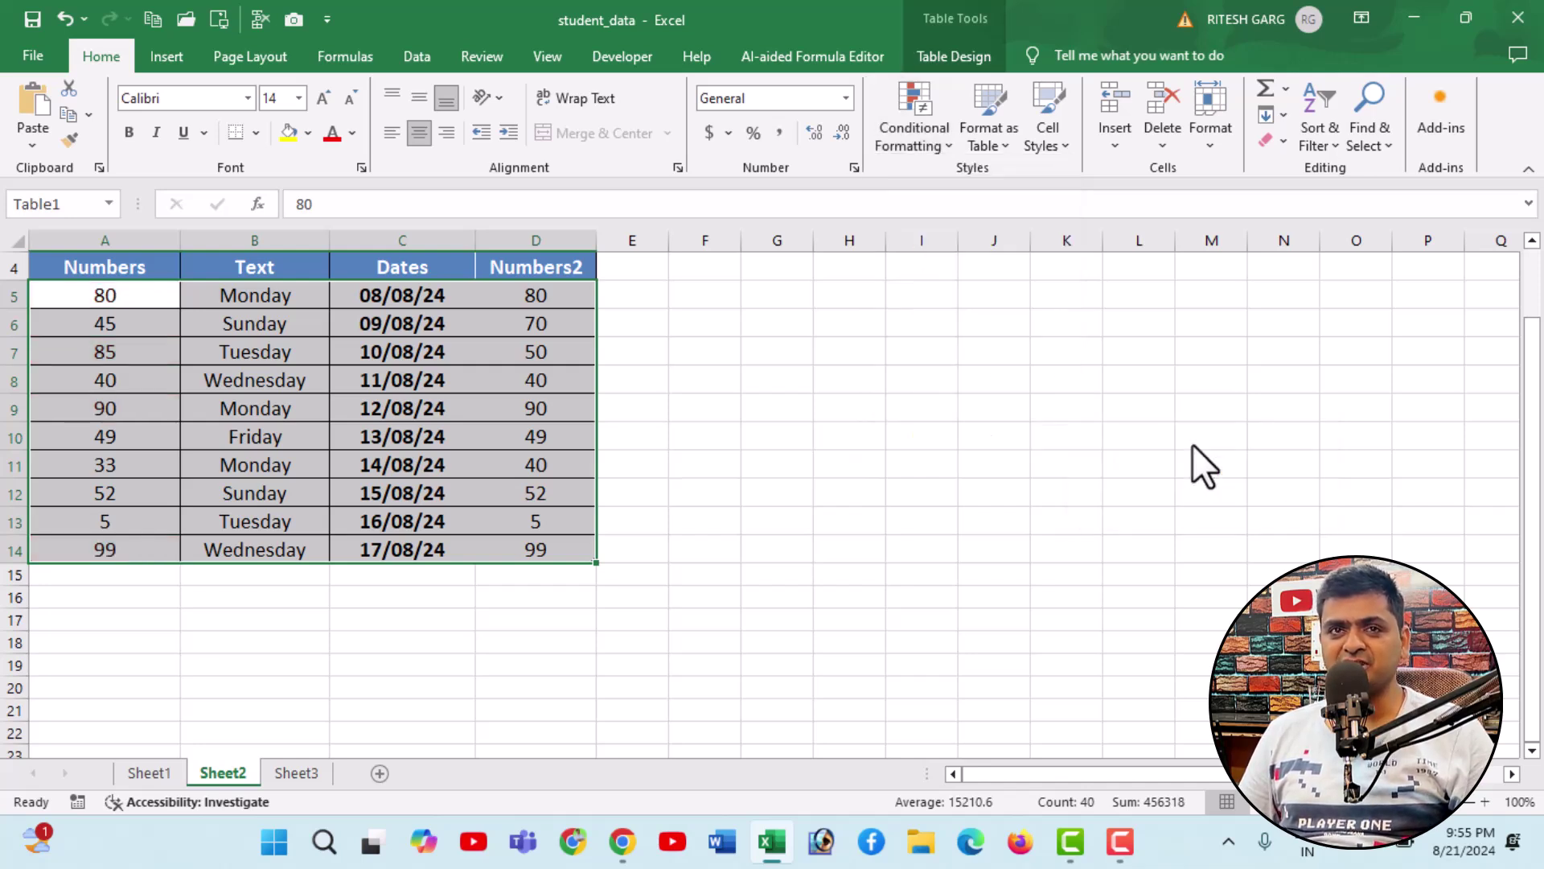
left_click(153, 344)
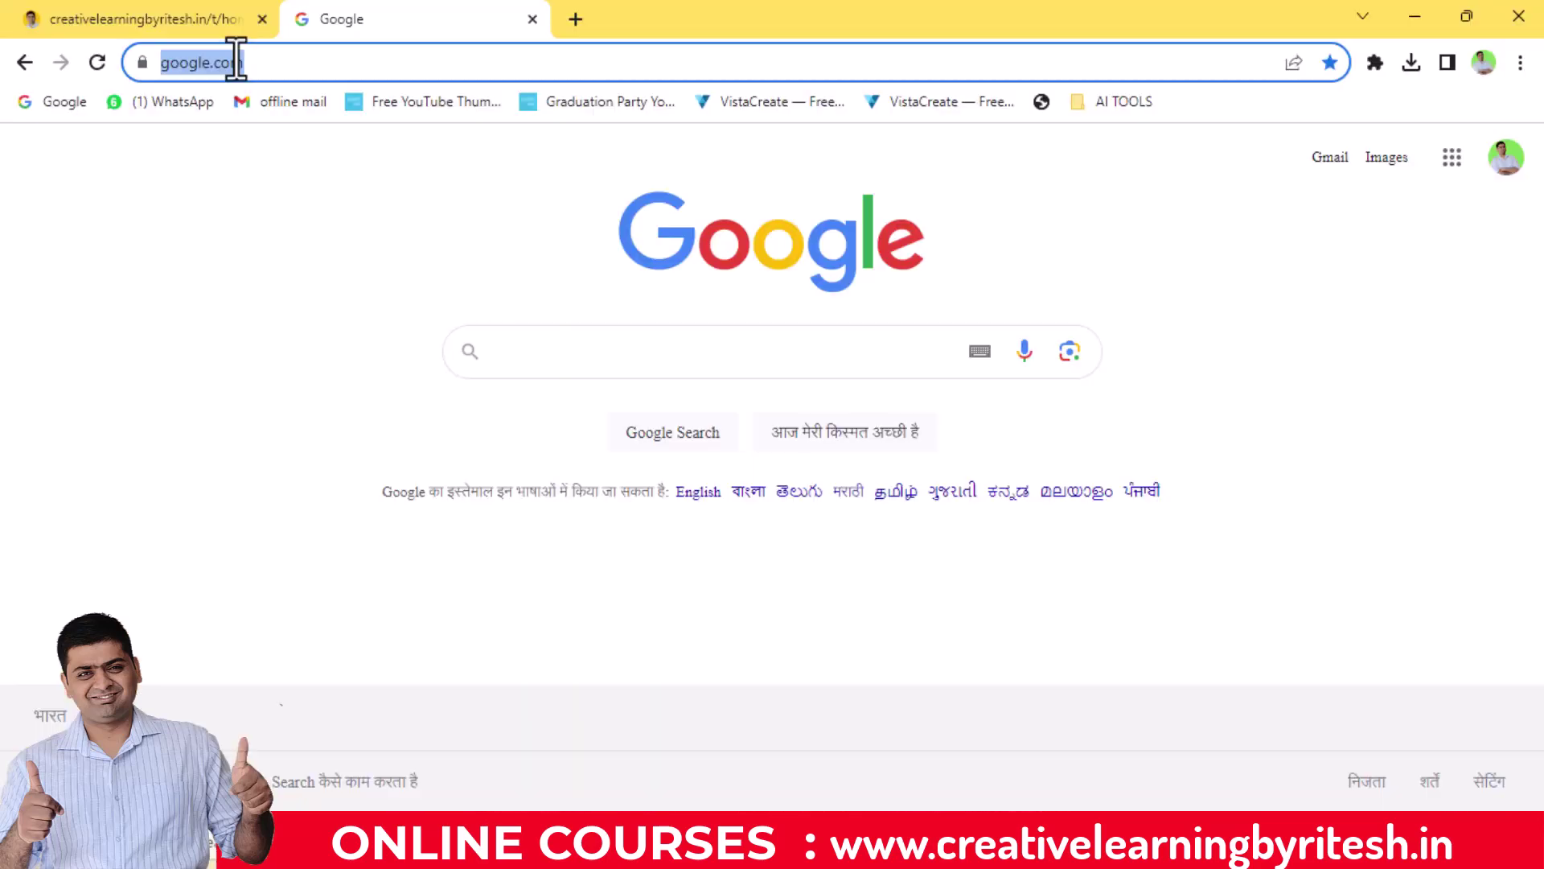
type("www.creativelearningbyritesh.in")
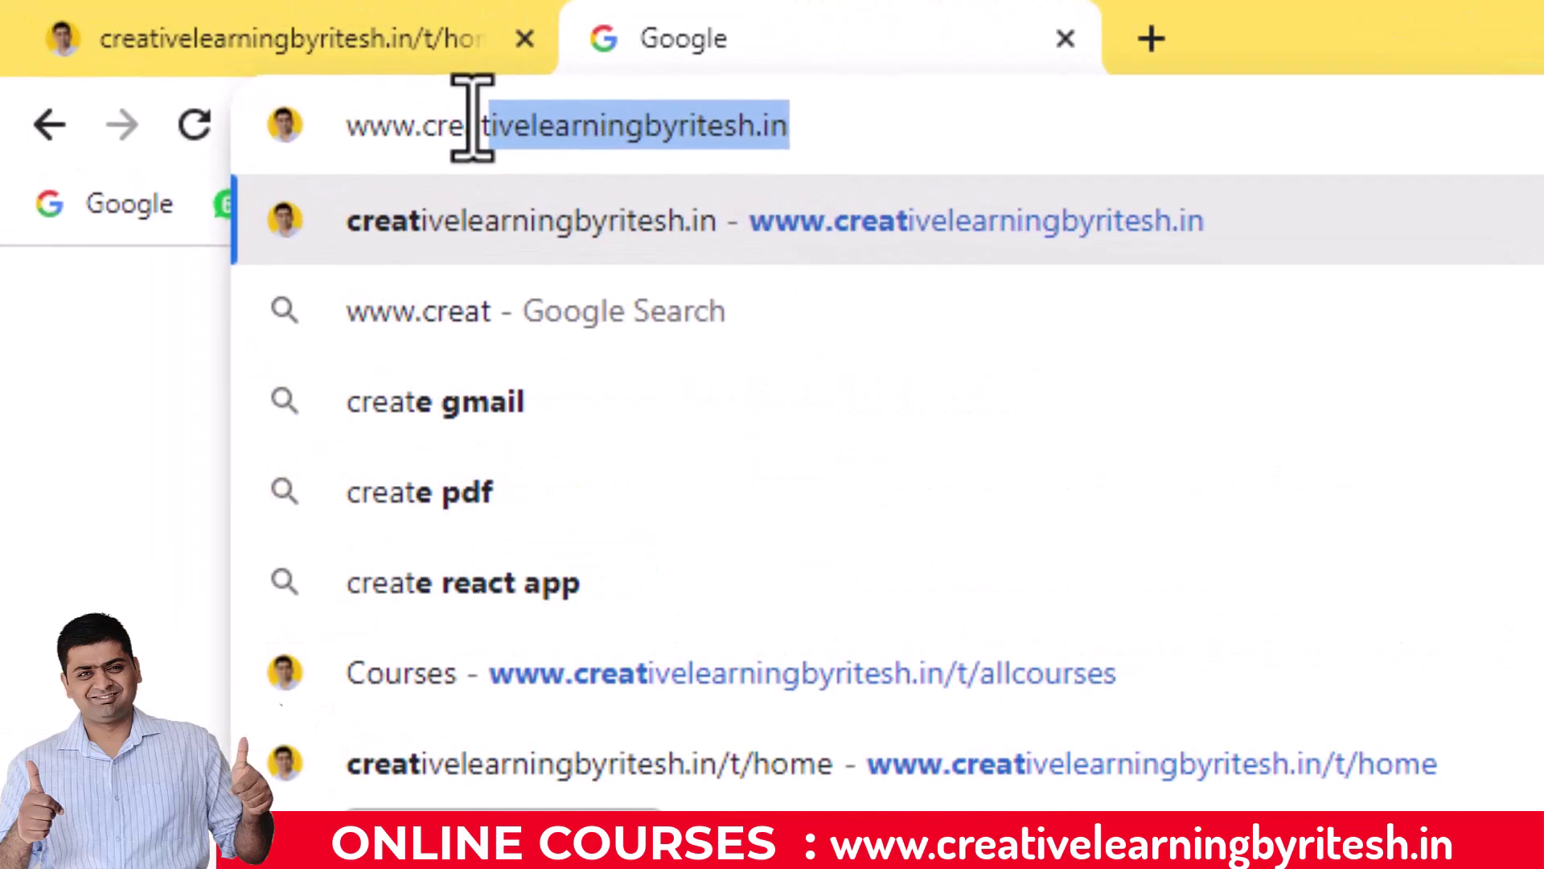
Step: Load the suggested online-courses website address in Chrome
key("Return")
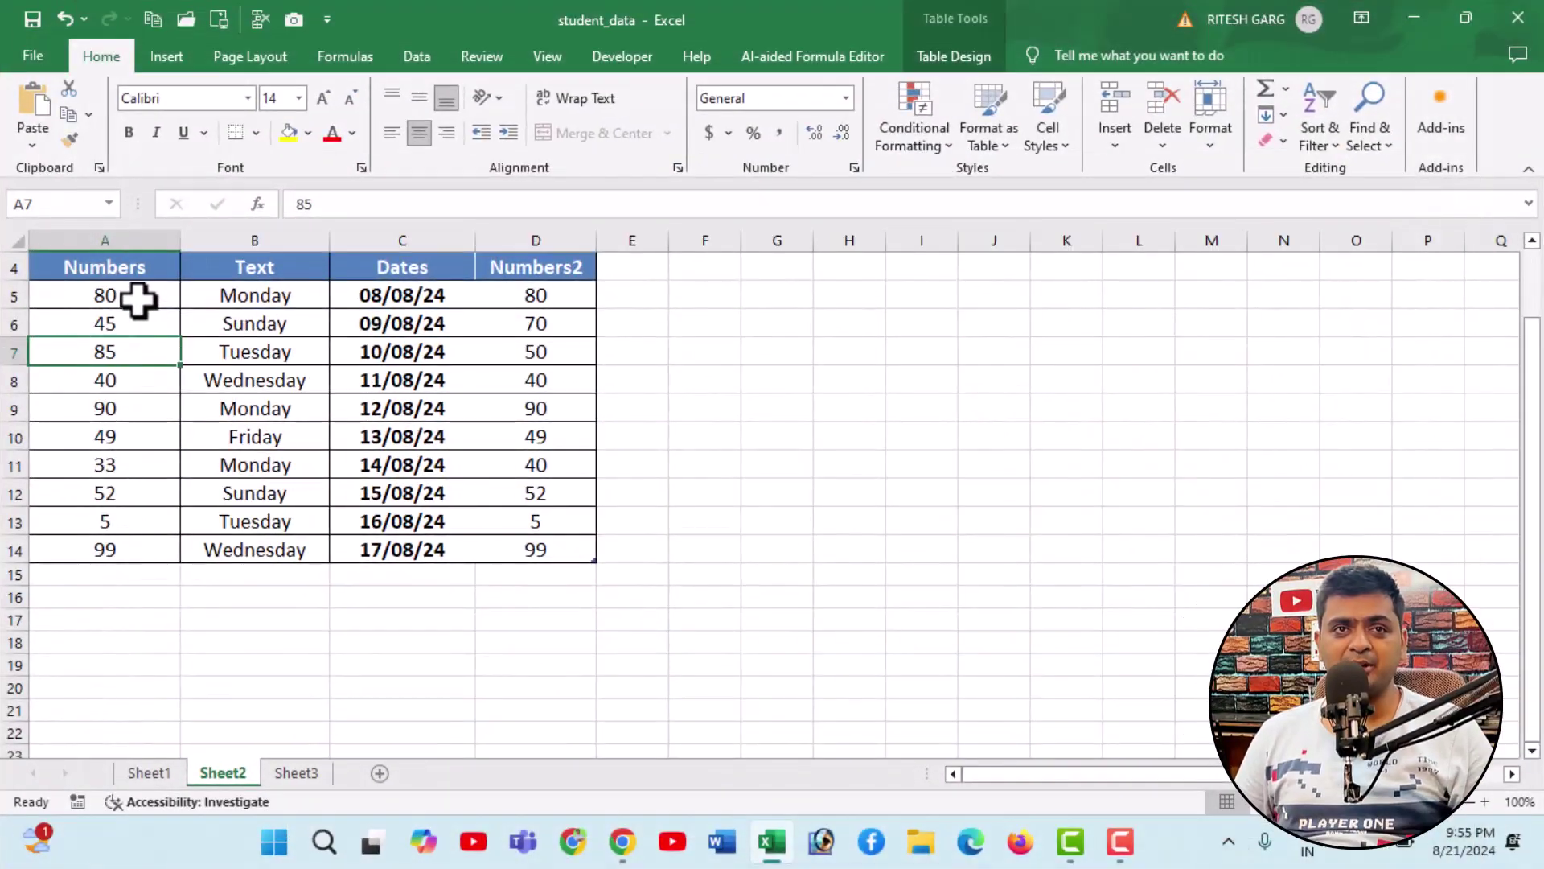
Step: Apply a Less Than 10 rule to the Numbers column with light red fill
mouse_move(138, 300)
left_mouse_down()
mouse_move(113, 482)
mouse_move(128, 576)
left_mouse_up()
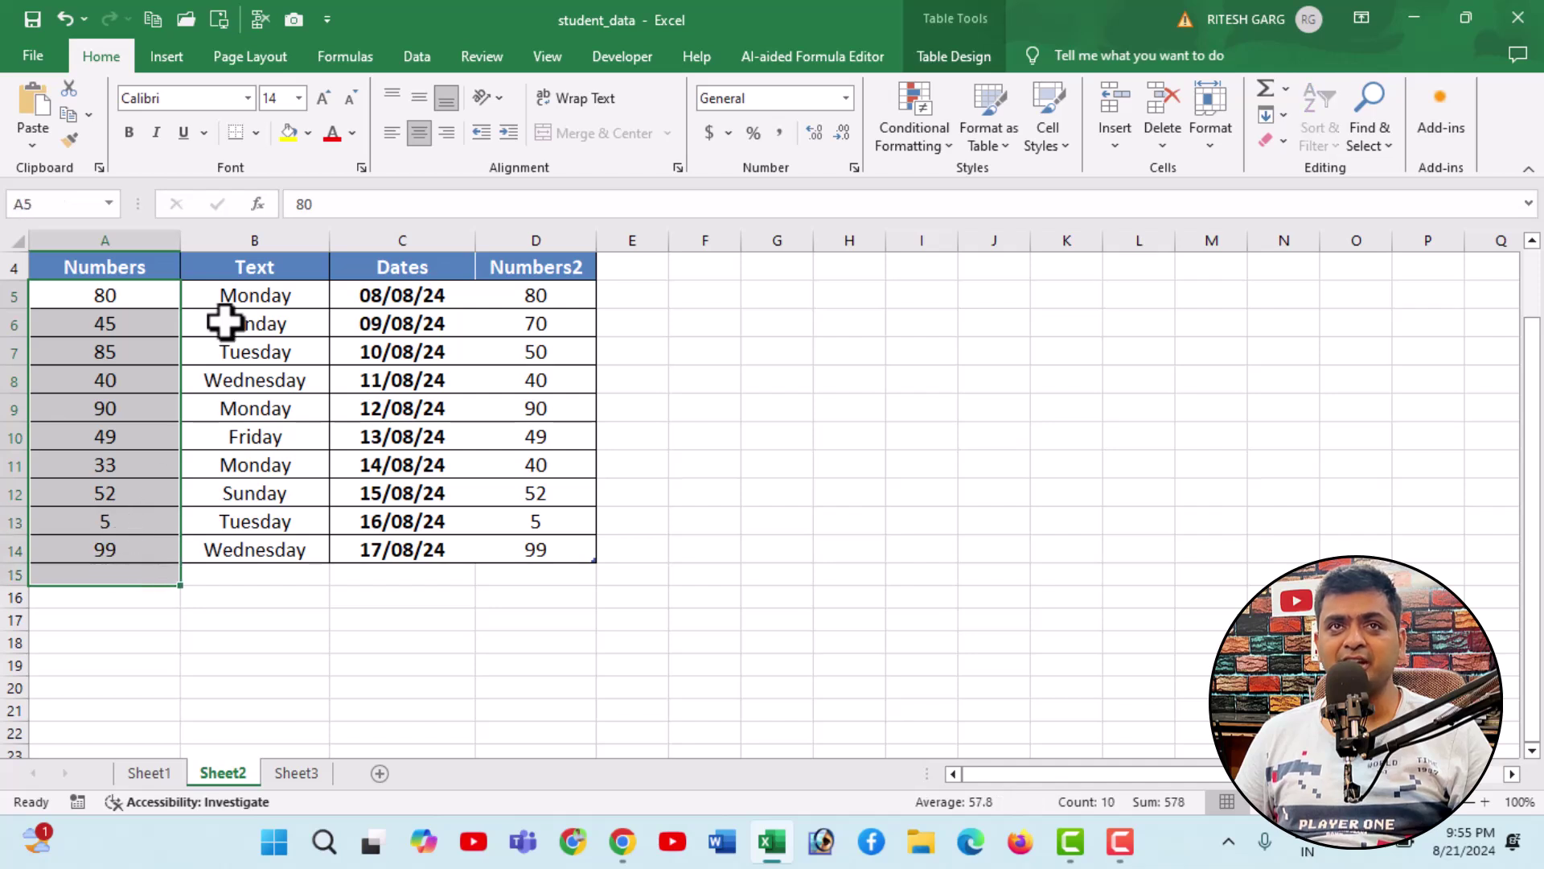
left_click(935, 135)
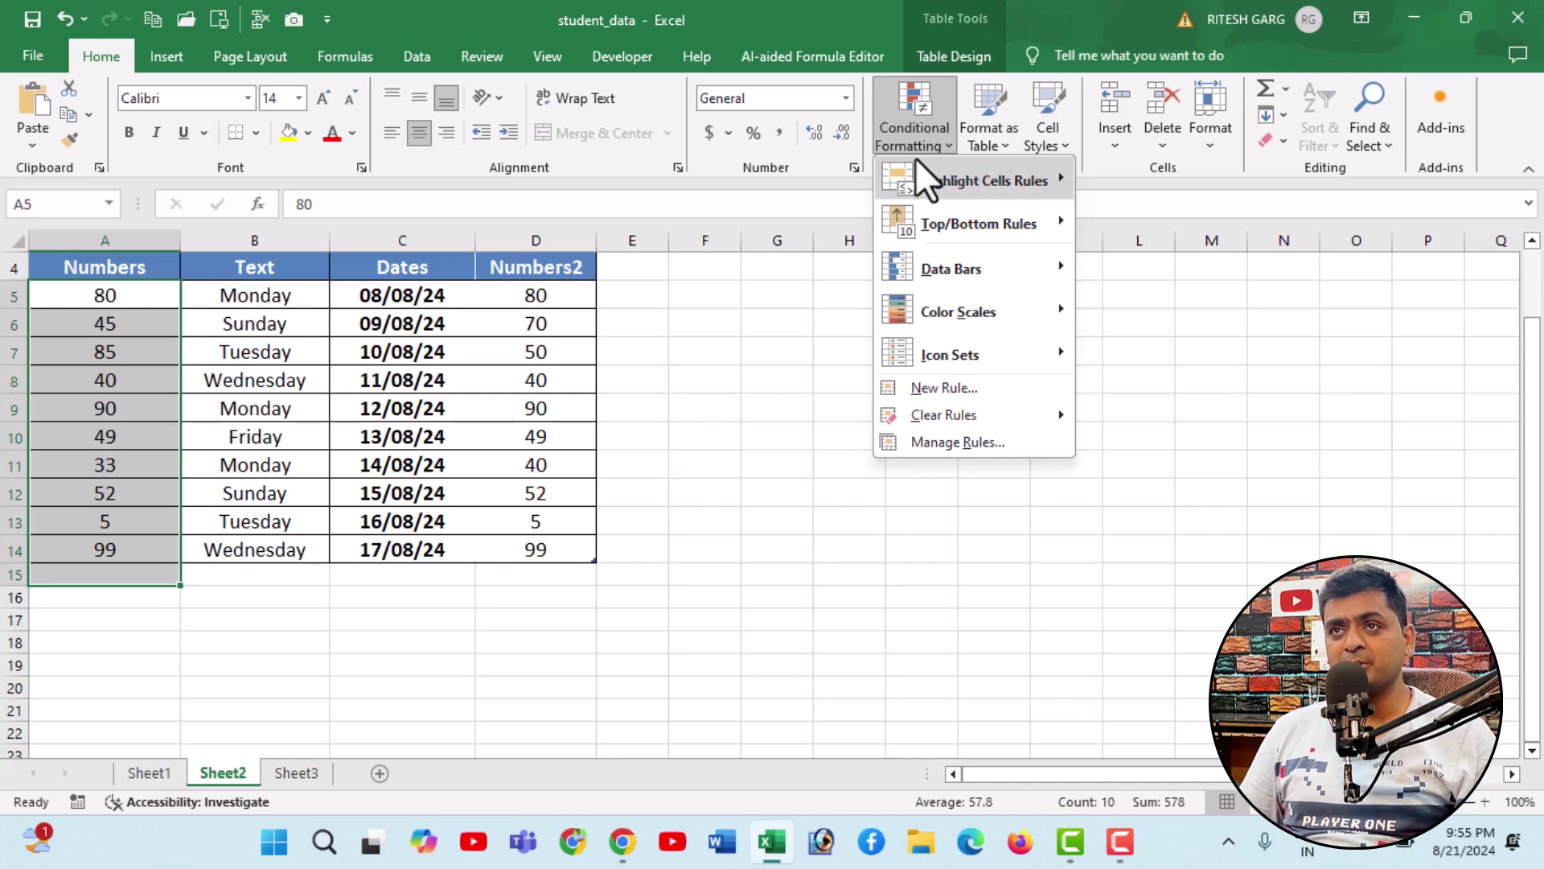
mouse_move(982, 179)
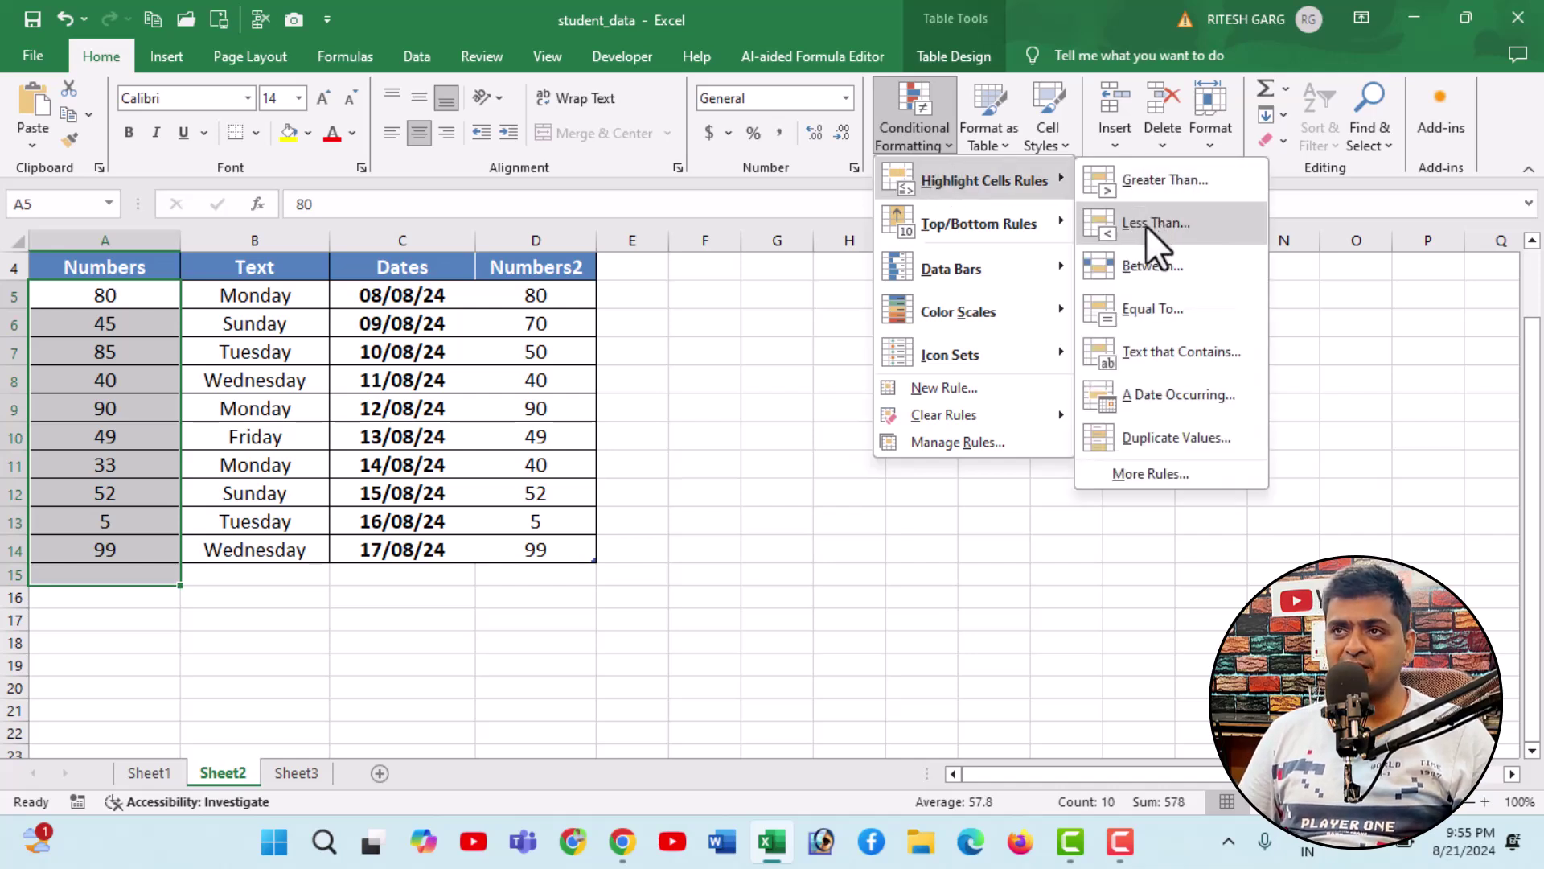
left_click(1151, 223)
key("Tab")
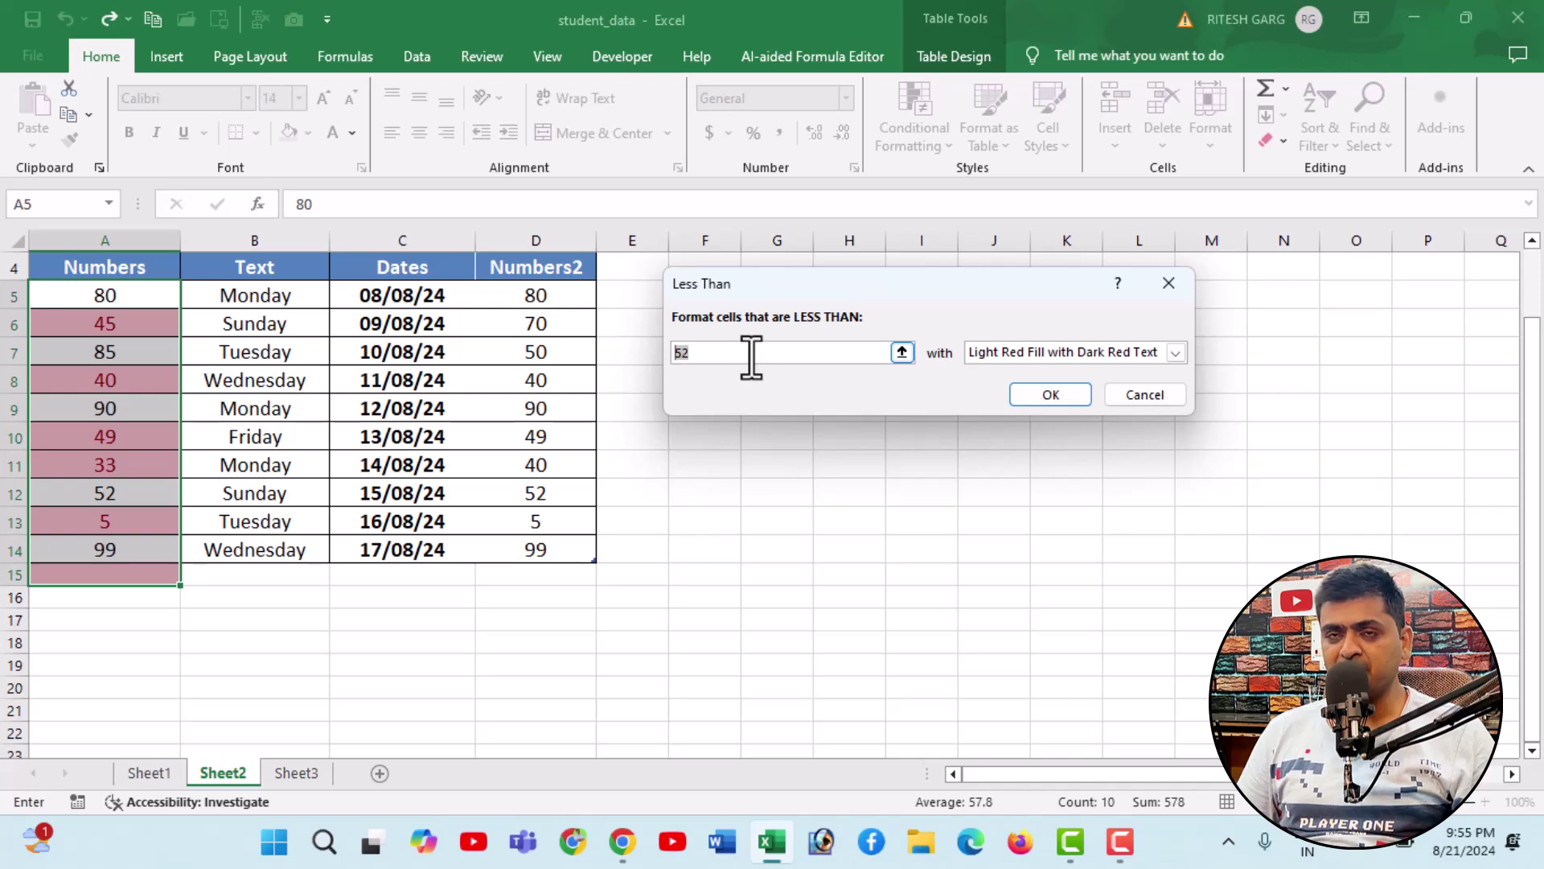
key("shift+Tab")
type("10")
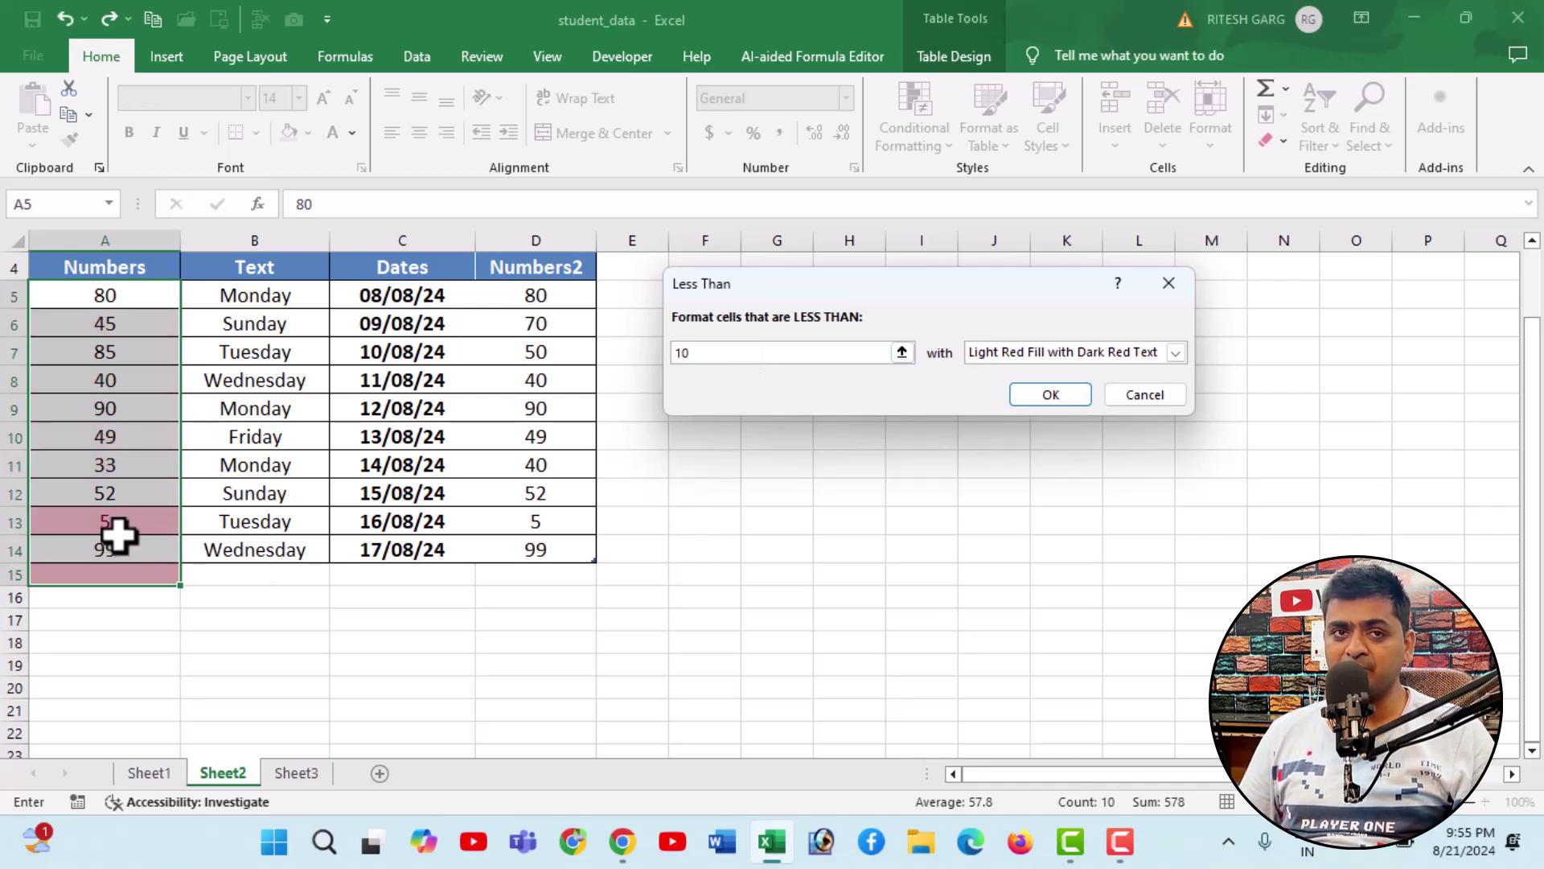
left_click(1054, 396)
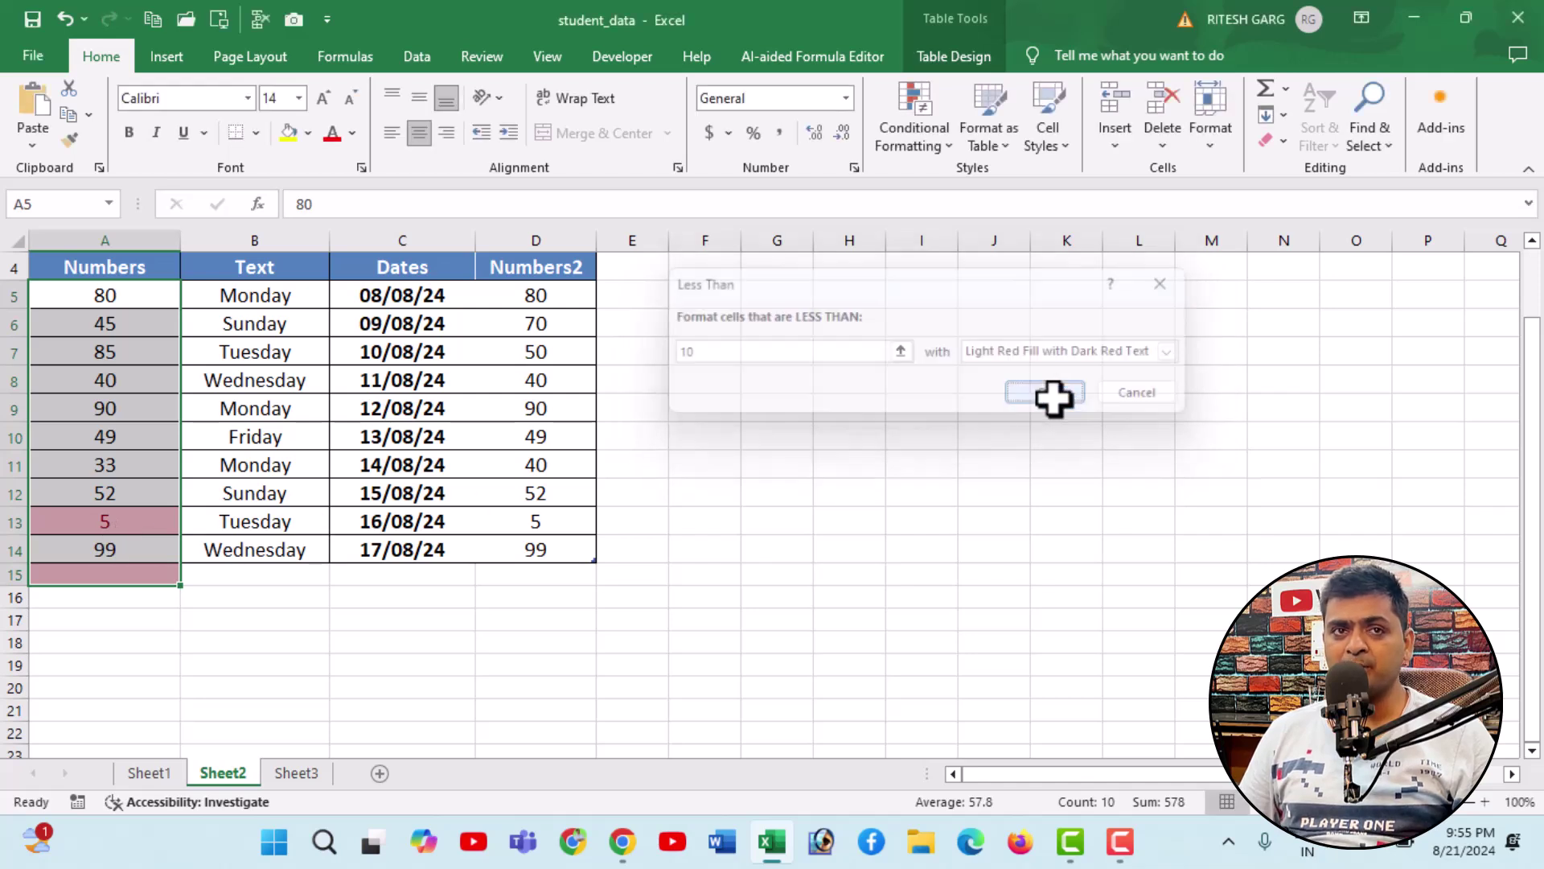
left_click(196, 460)
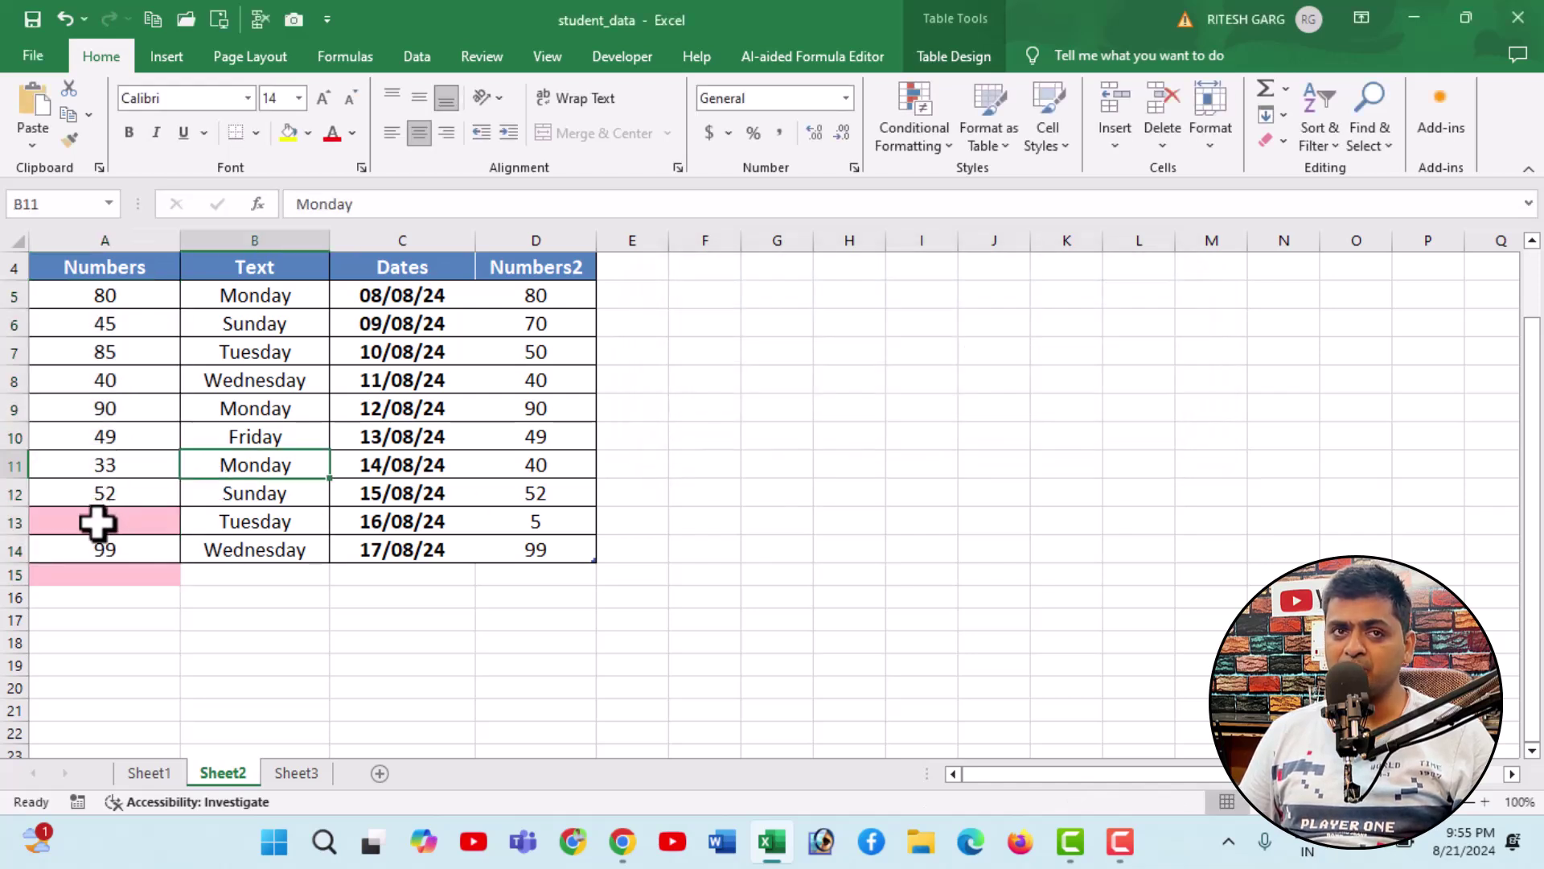
Step: Change the 49 in cell A10 to 9
left_click(122, 438)
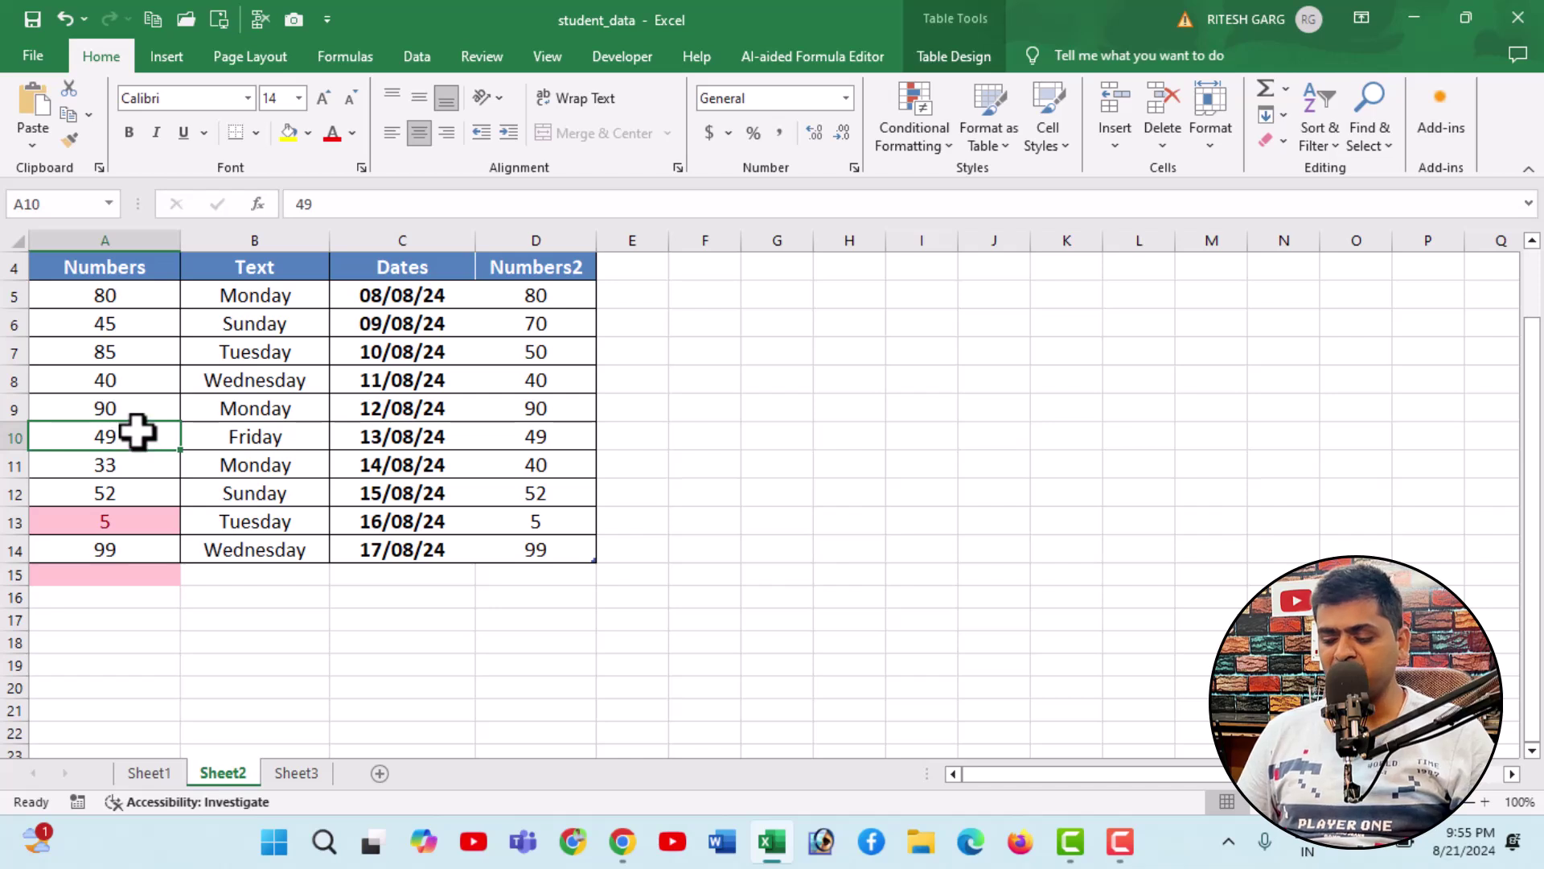
type("9")
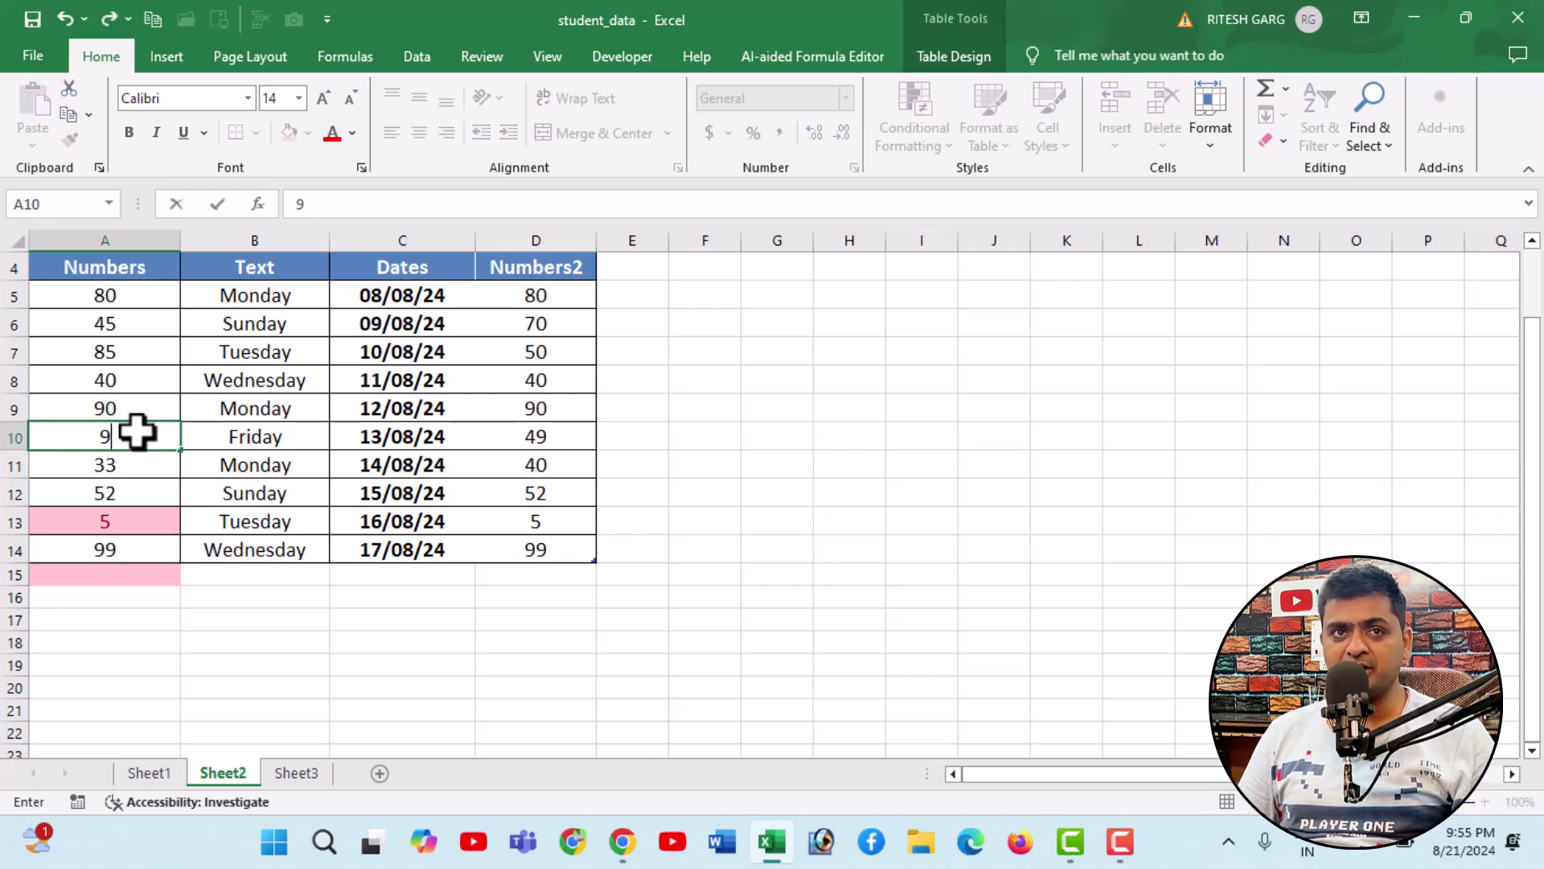
key("Tab")
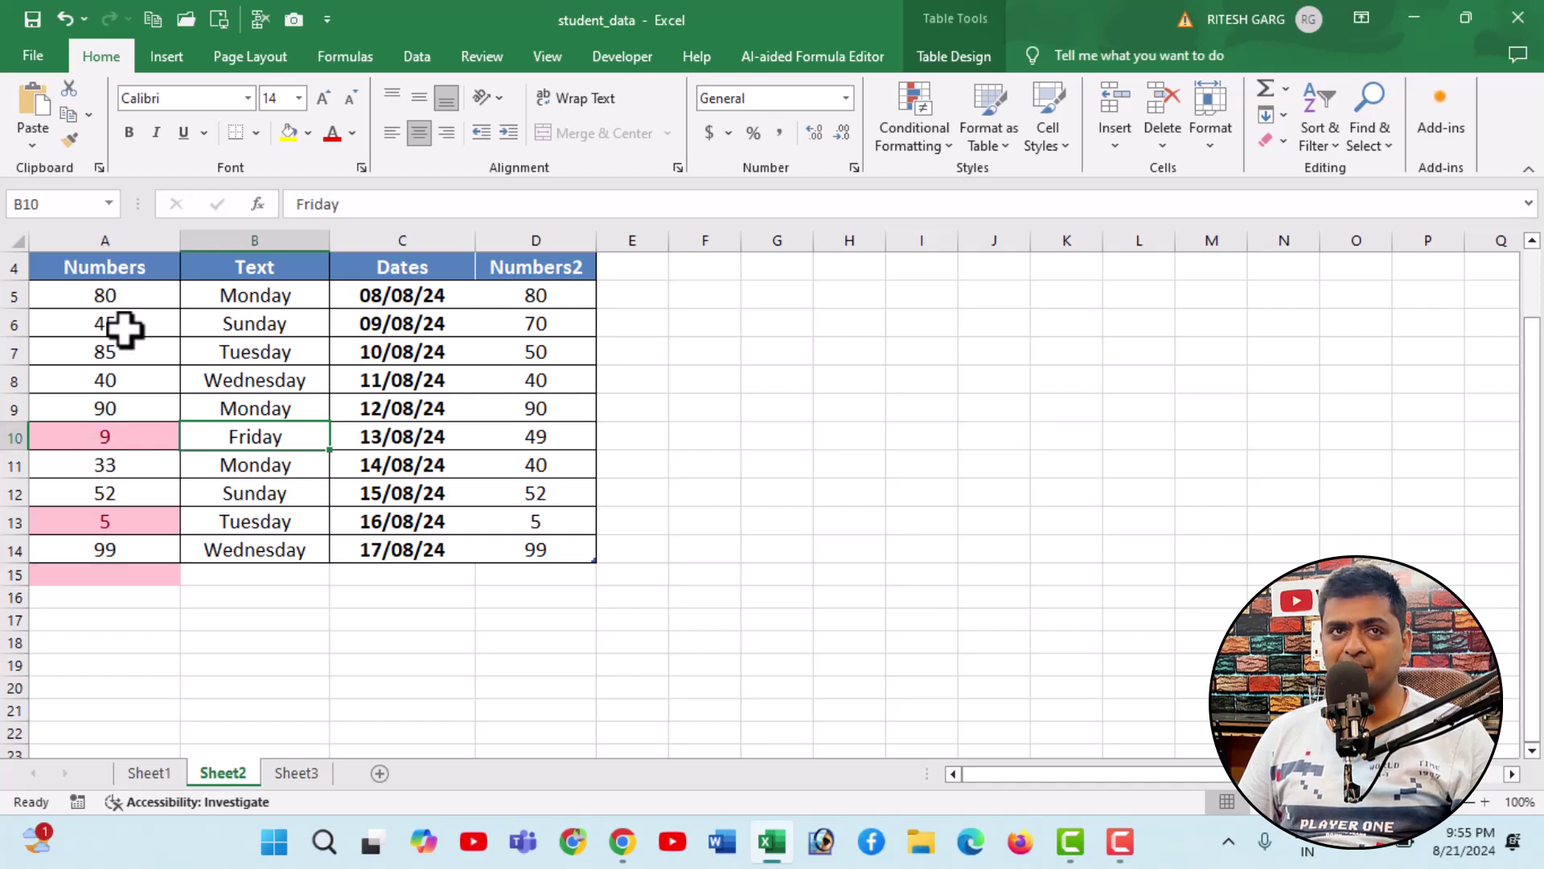
Step: Select Numbers values A5:A14 and clear the table's conditional formatting rules
left_click_drag(125, 295, 135, 557)
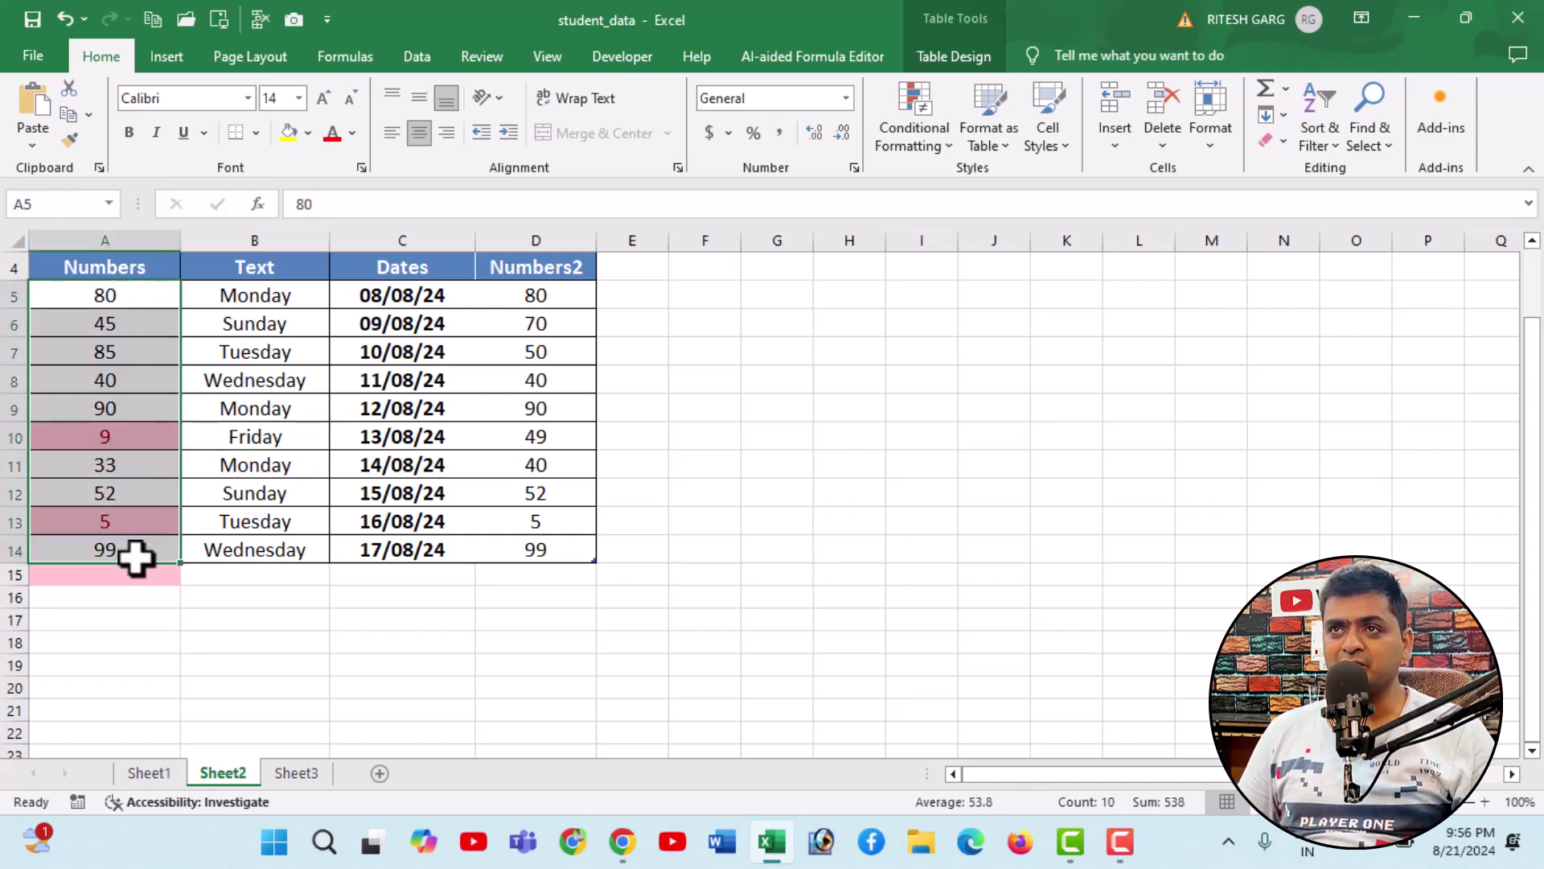
left_click(909, 139)
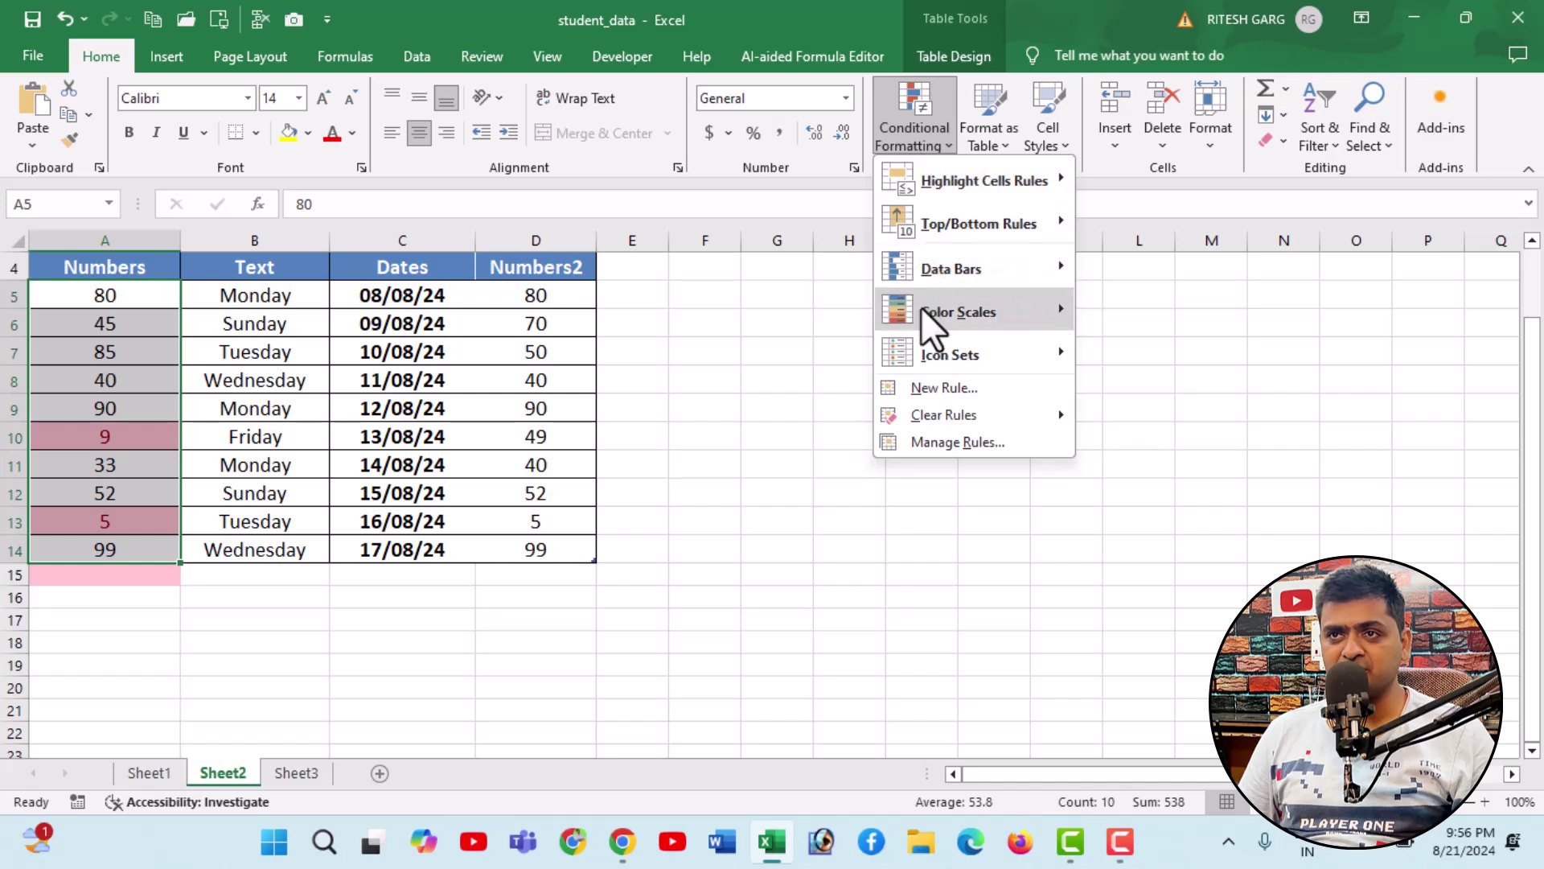
mouse_move(943, 415)
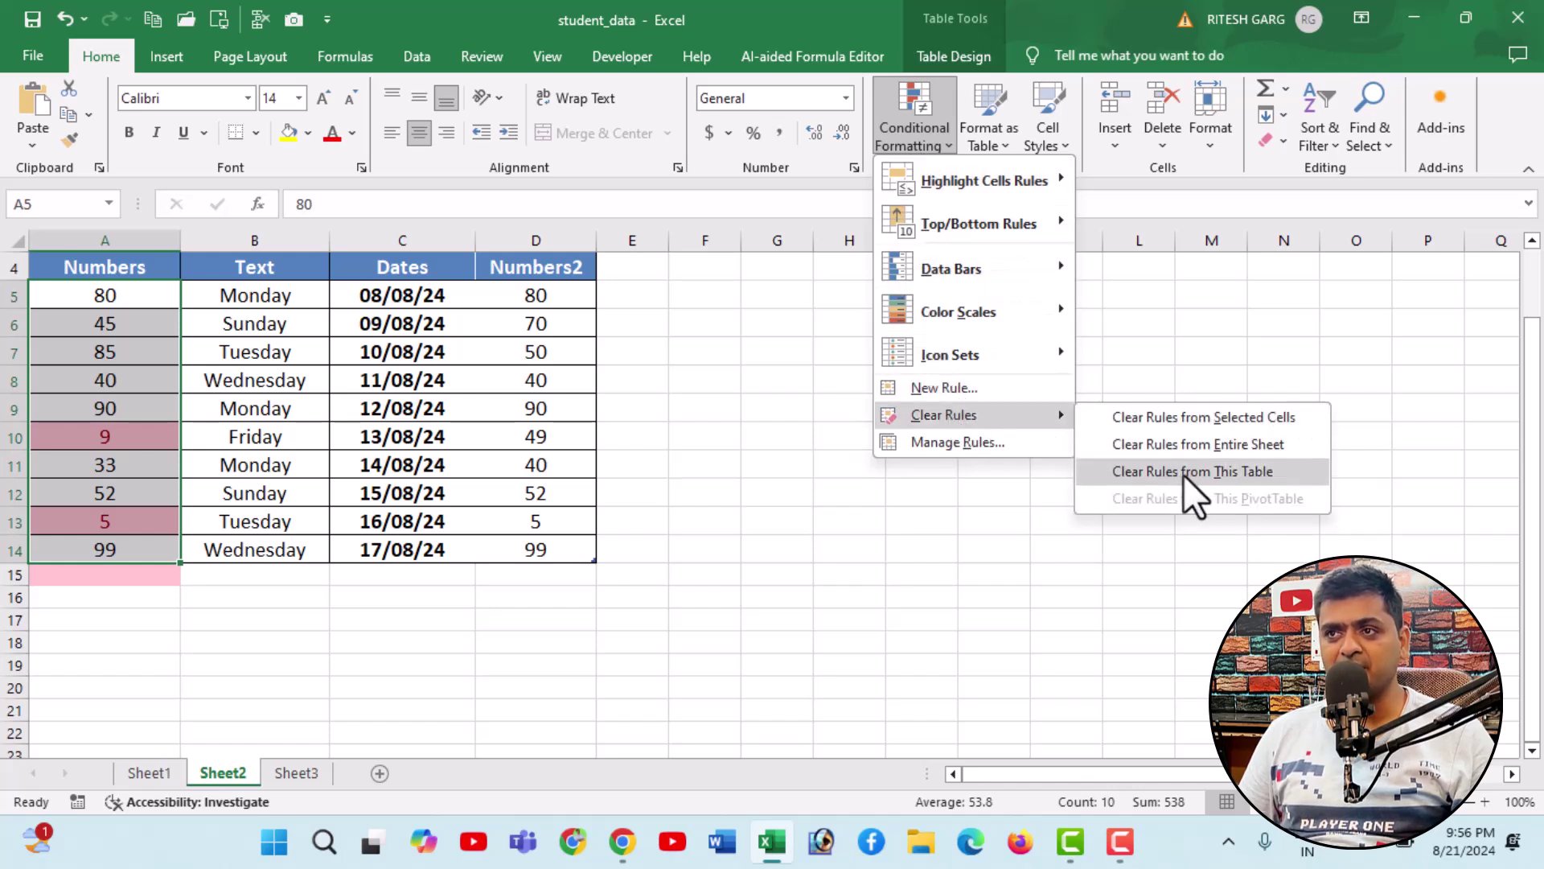
left_click(1199, 446)
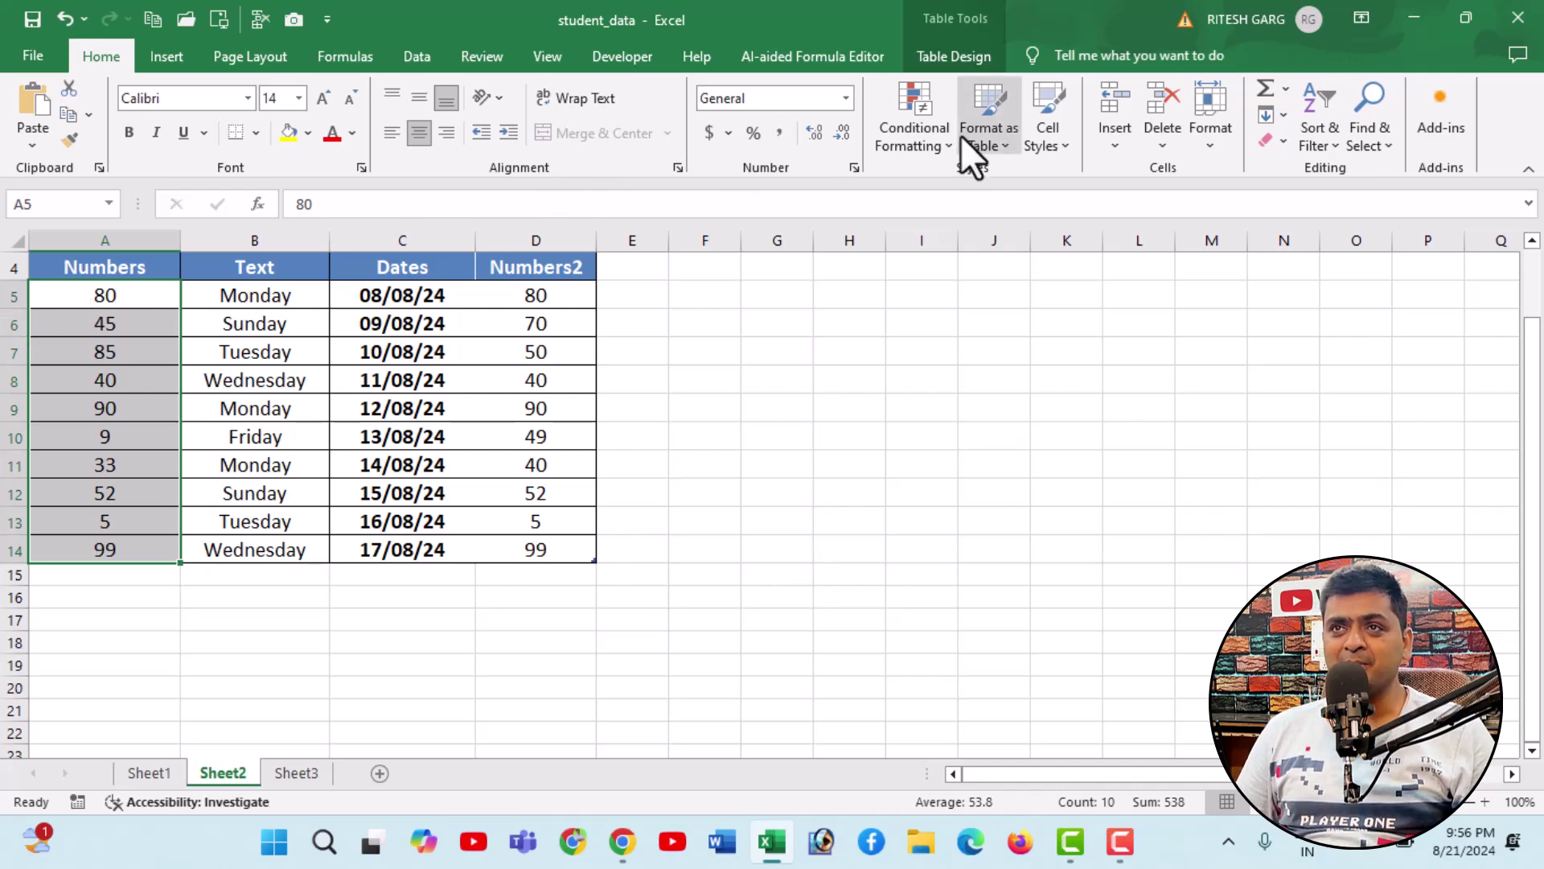
left_click(933, 143)
mouse_move(983, 181)
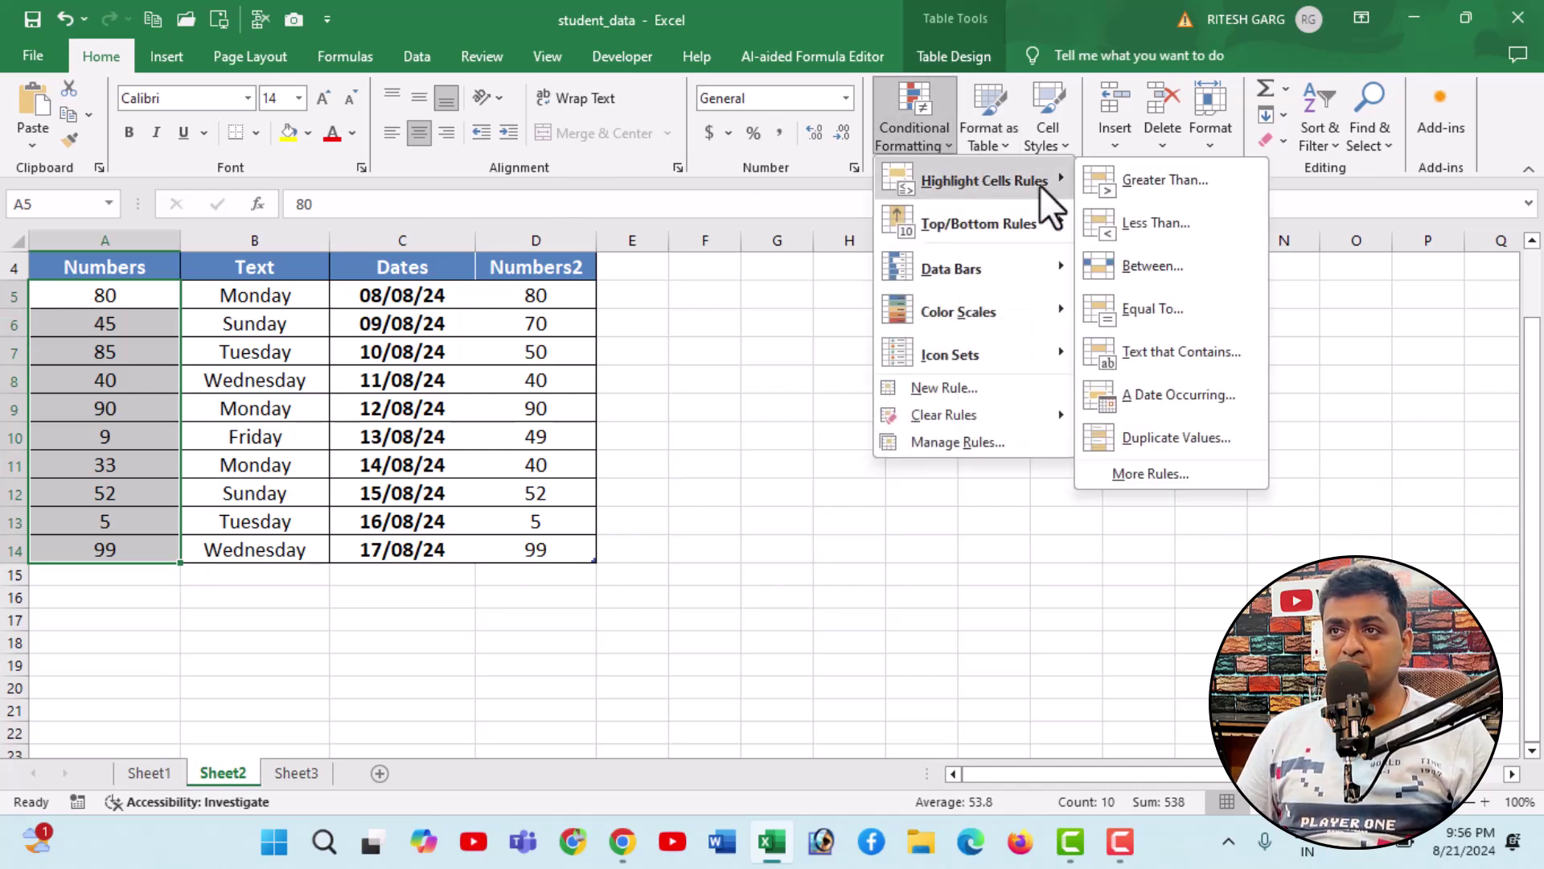
Step: Highlight Numbers values between 1 and 10 in light red
left_click(1147, 272)
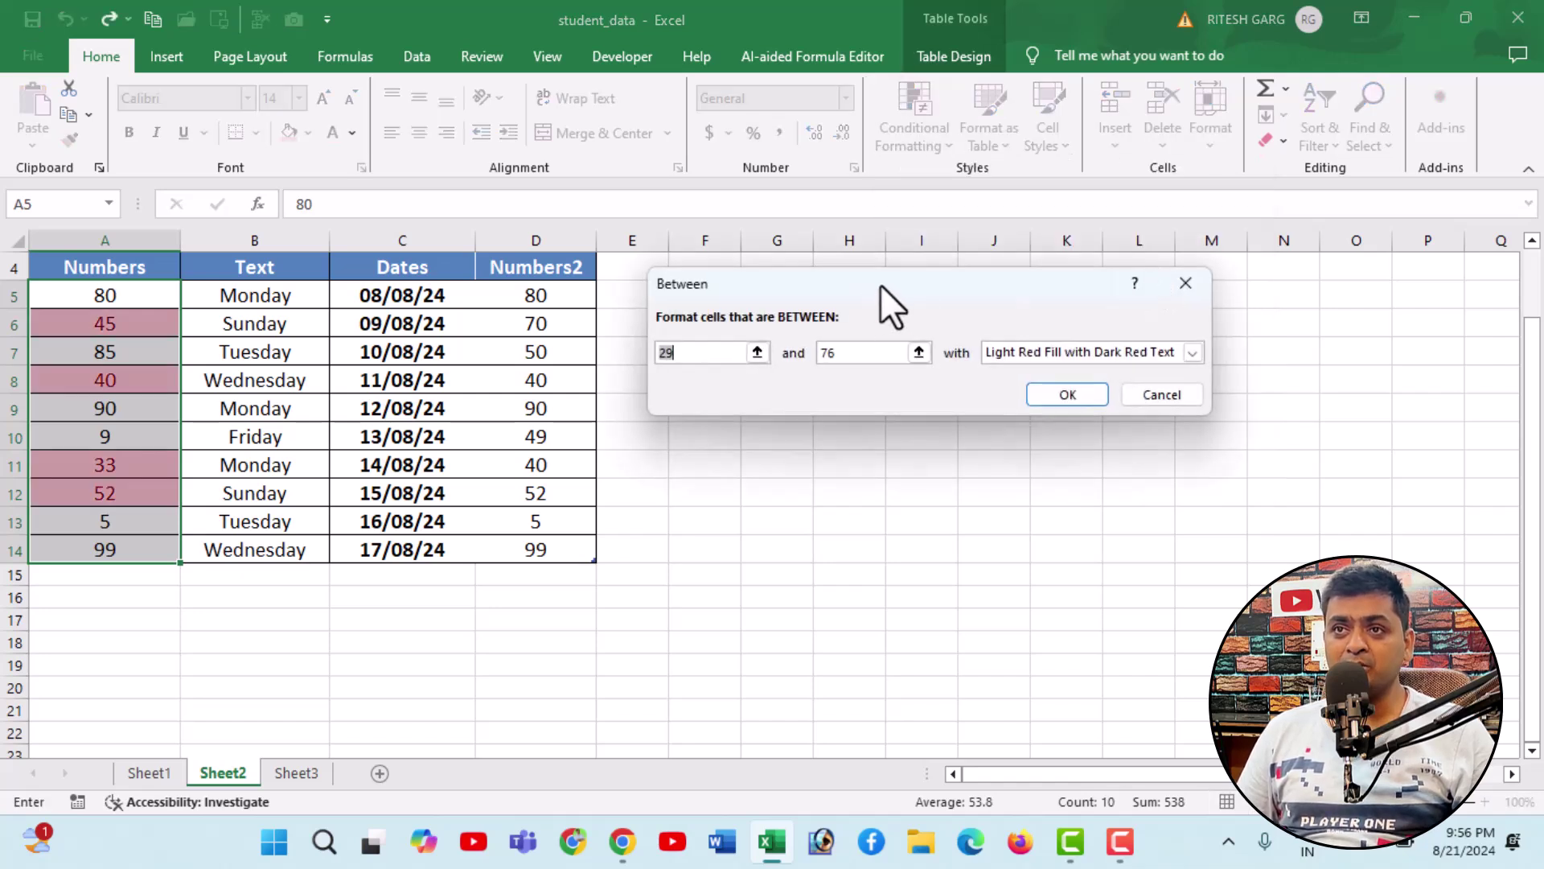
left_click_drag(880, 283, 933, 294)
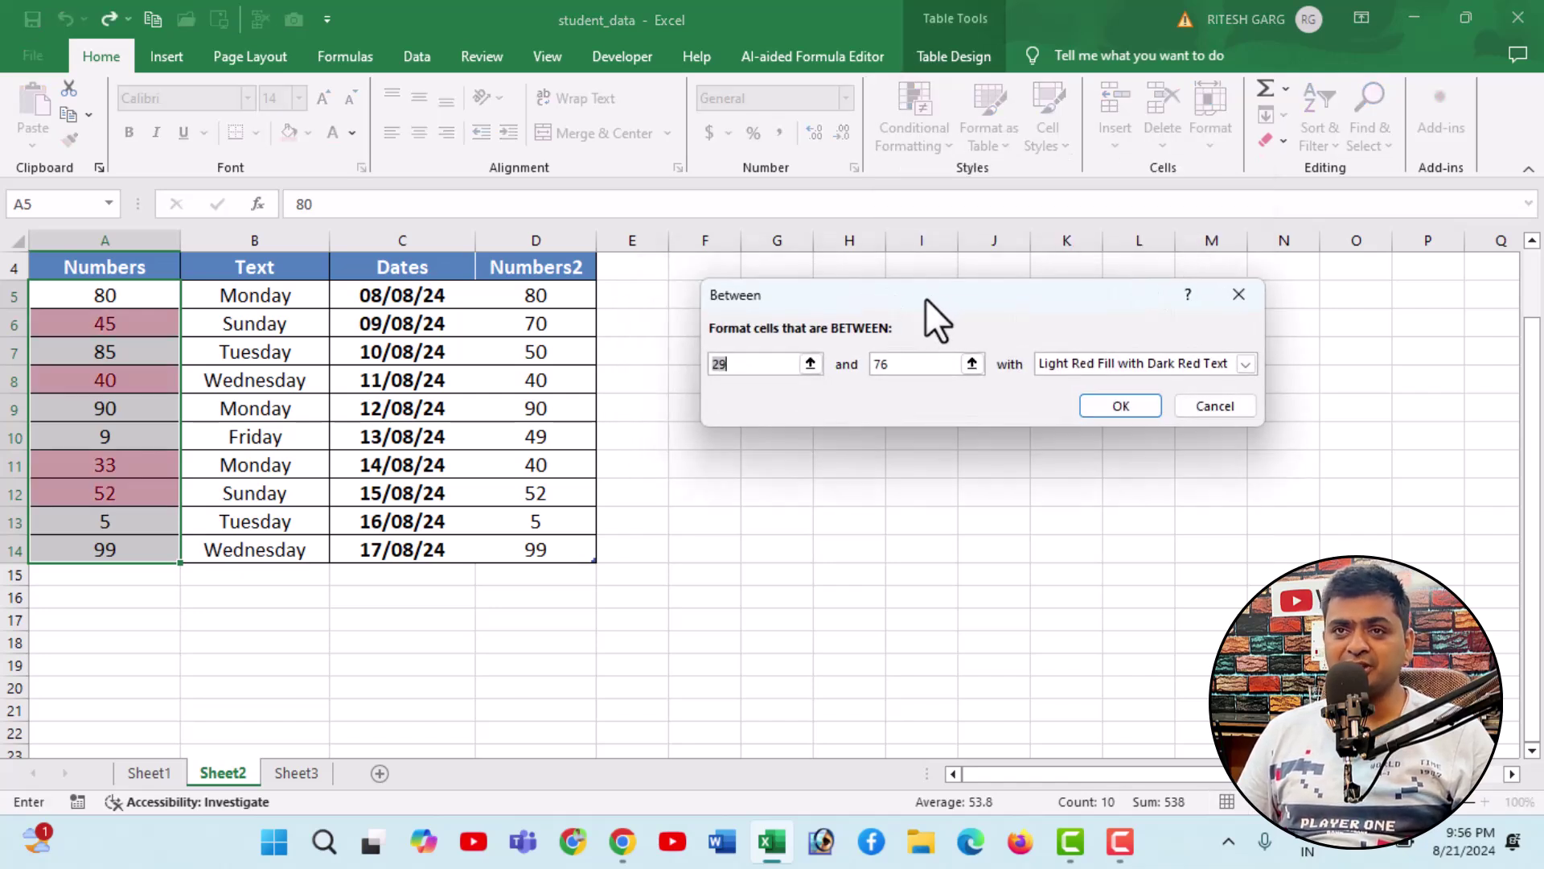
left_click_drag(748, 366, 680, 364)
type("10")
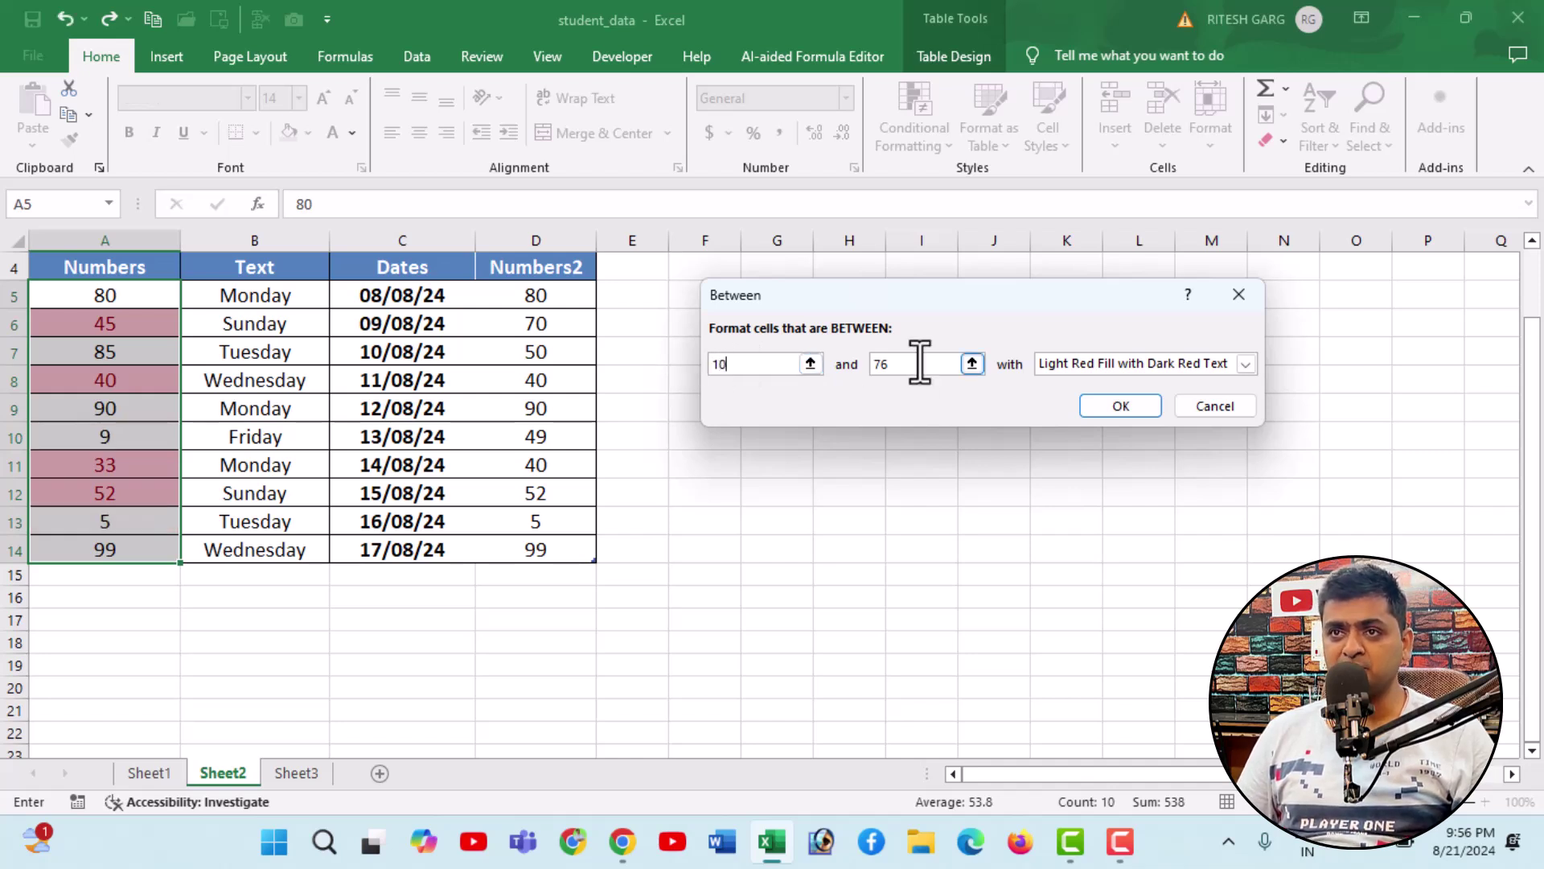
key("Tab")
type("20")
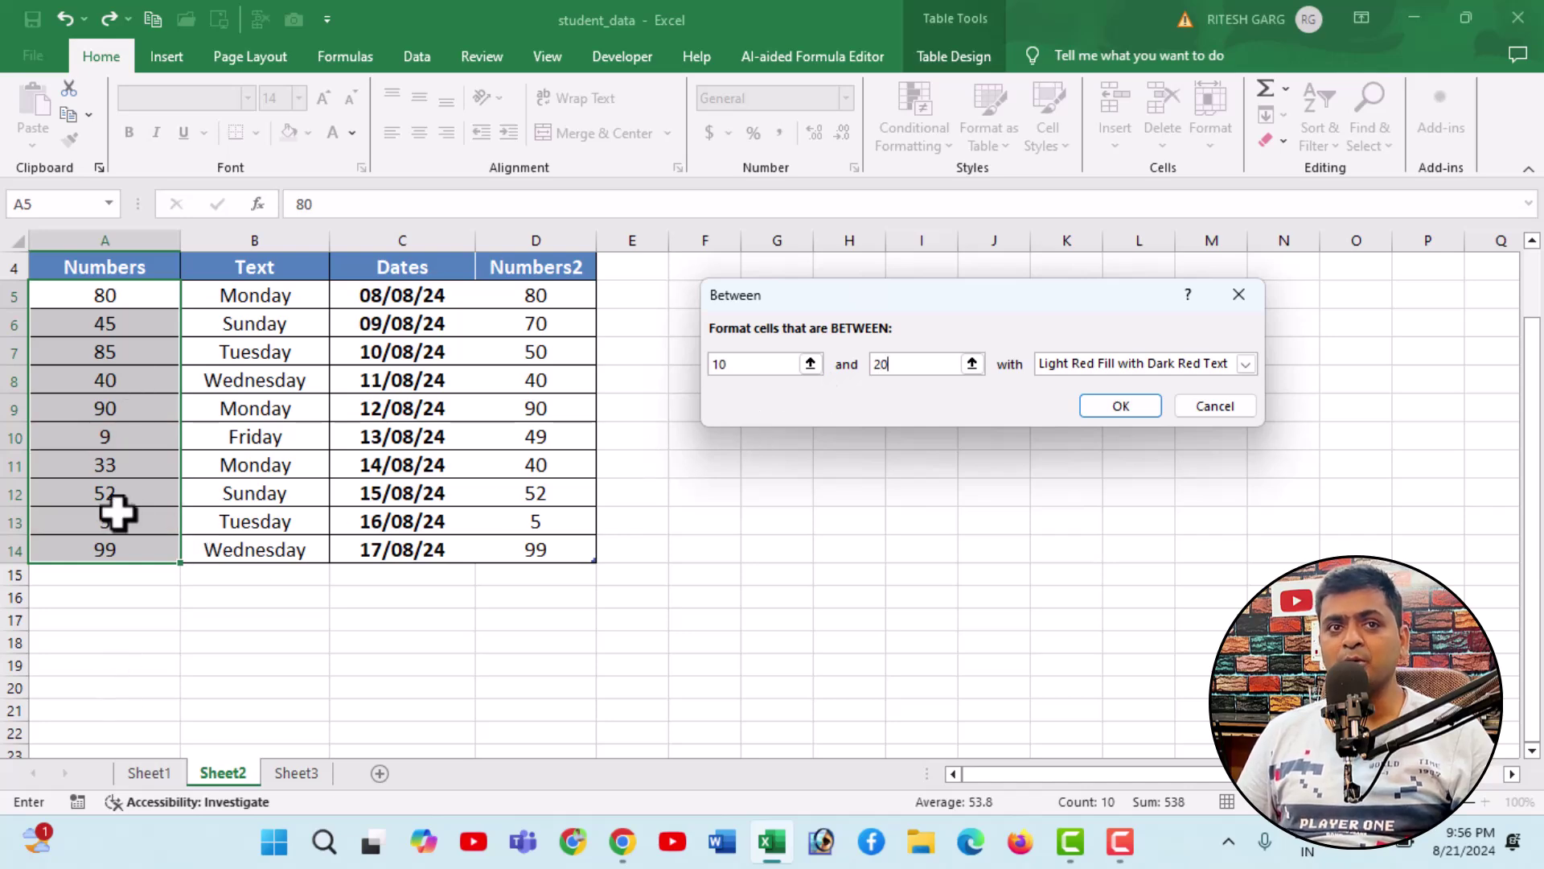
scroll(172, 480, "down", 1)
scroll(171, 479, "up", 1)
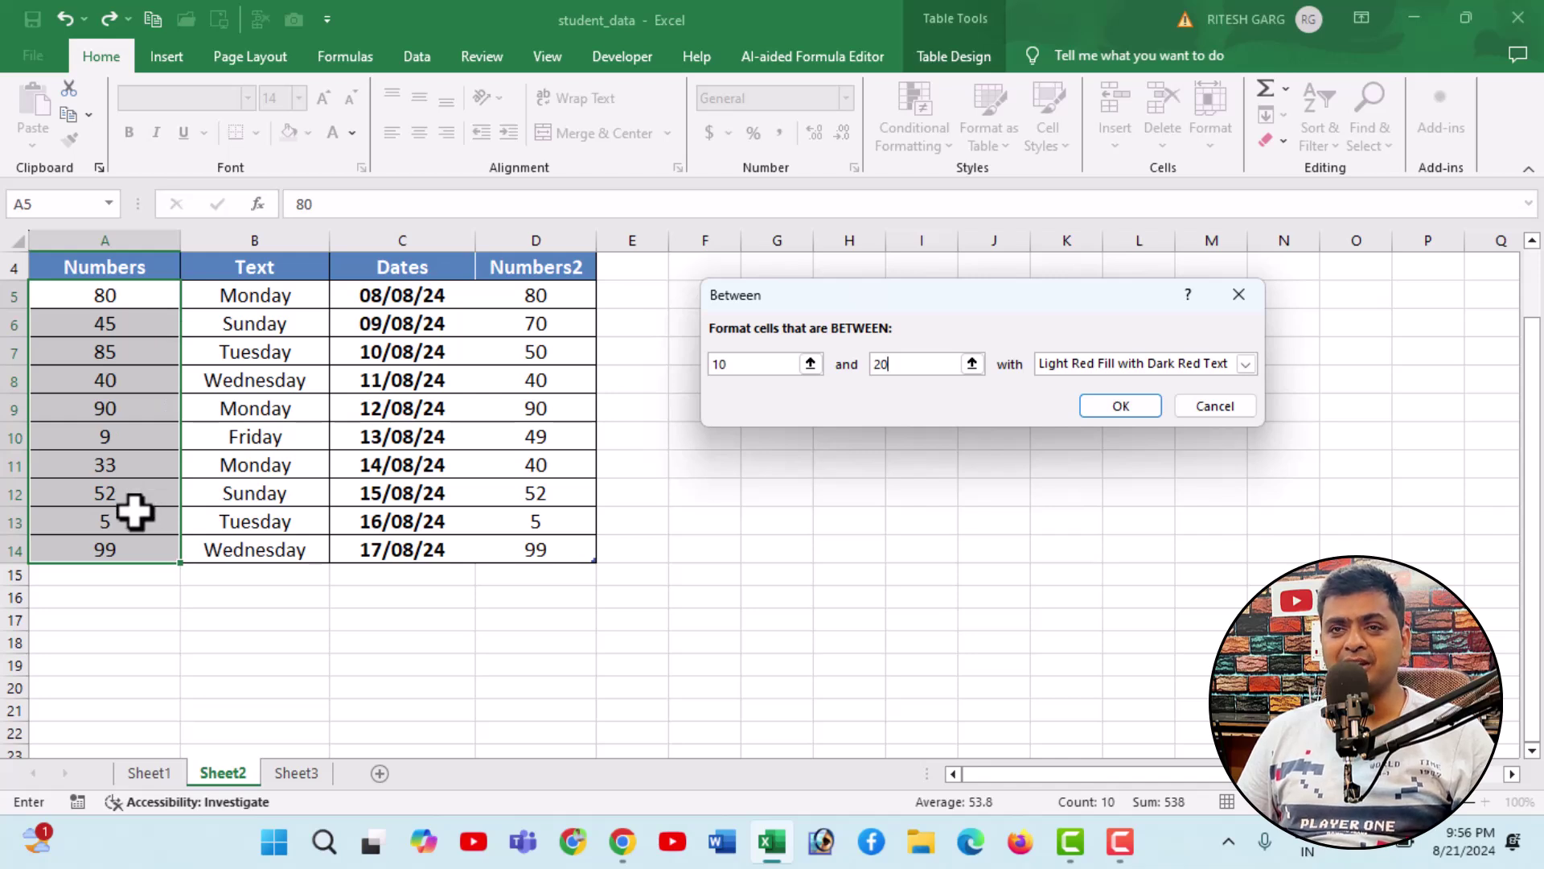
key("shift+Tab")
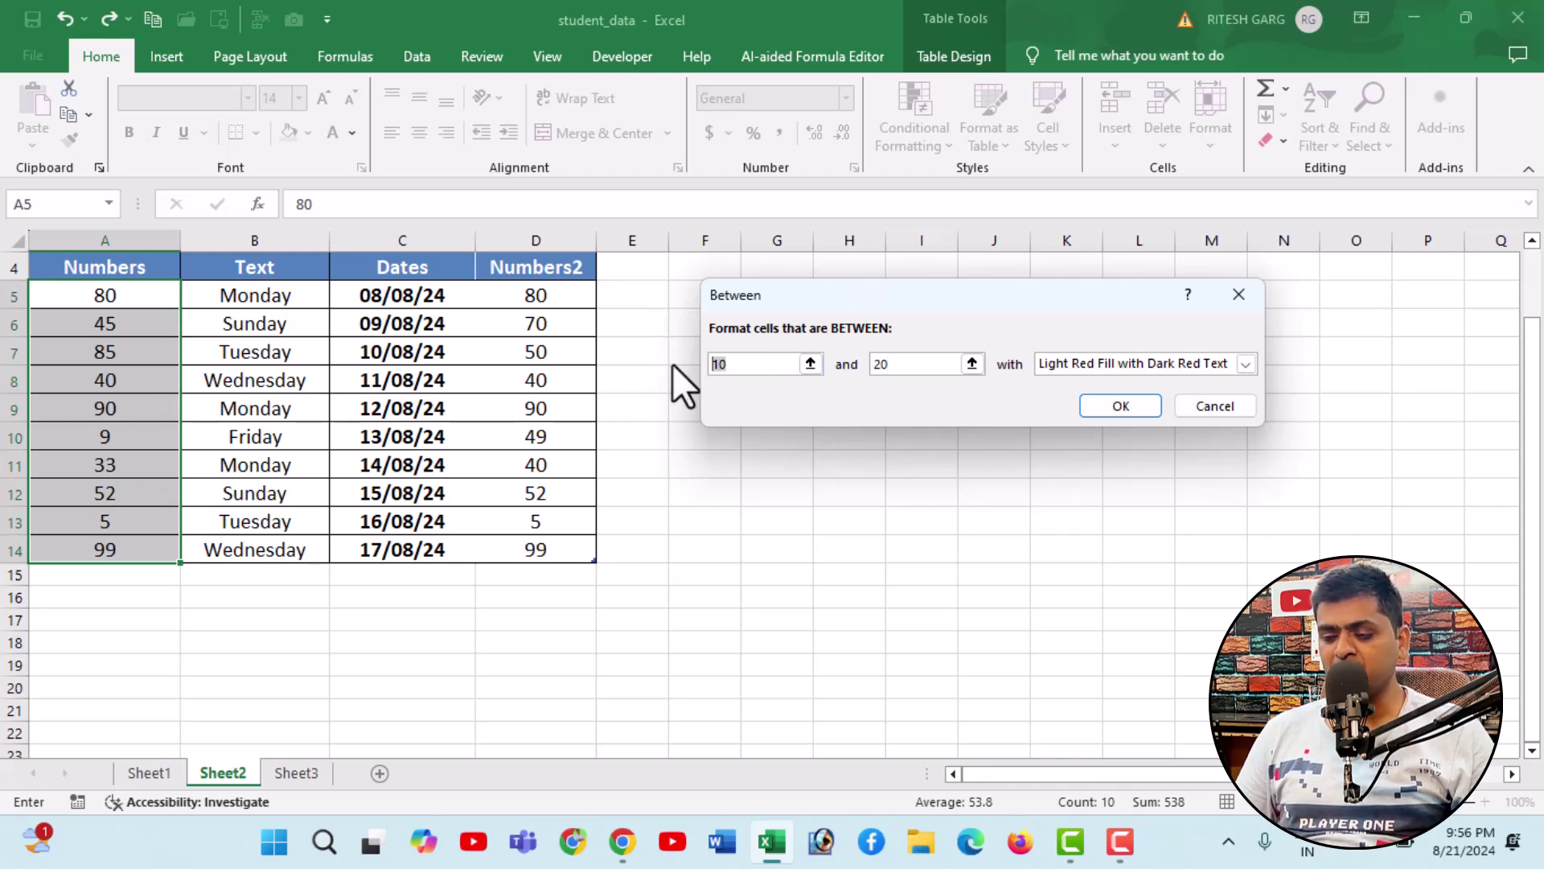
type("1")
key("Tab")
type("10")
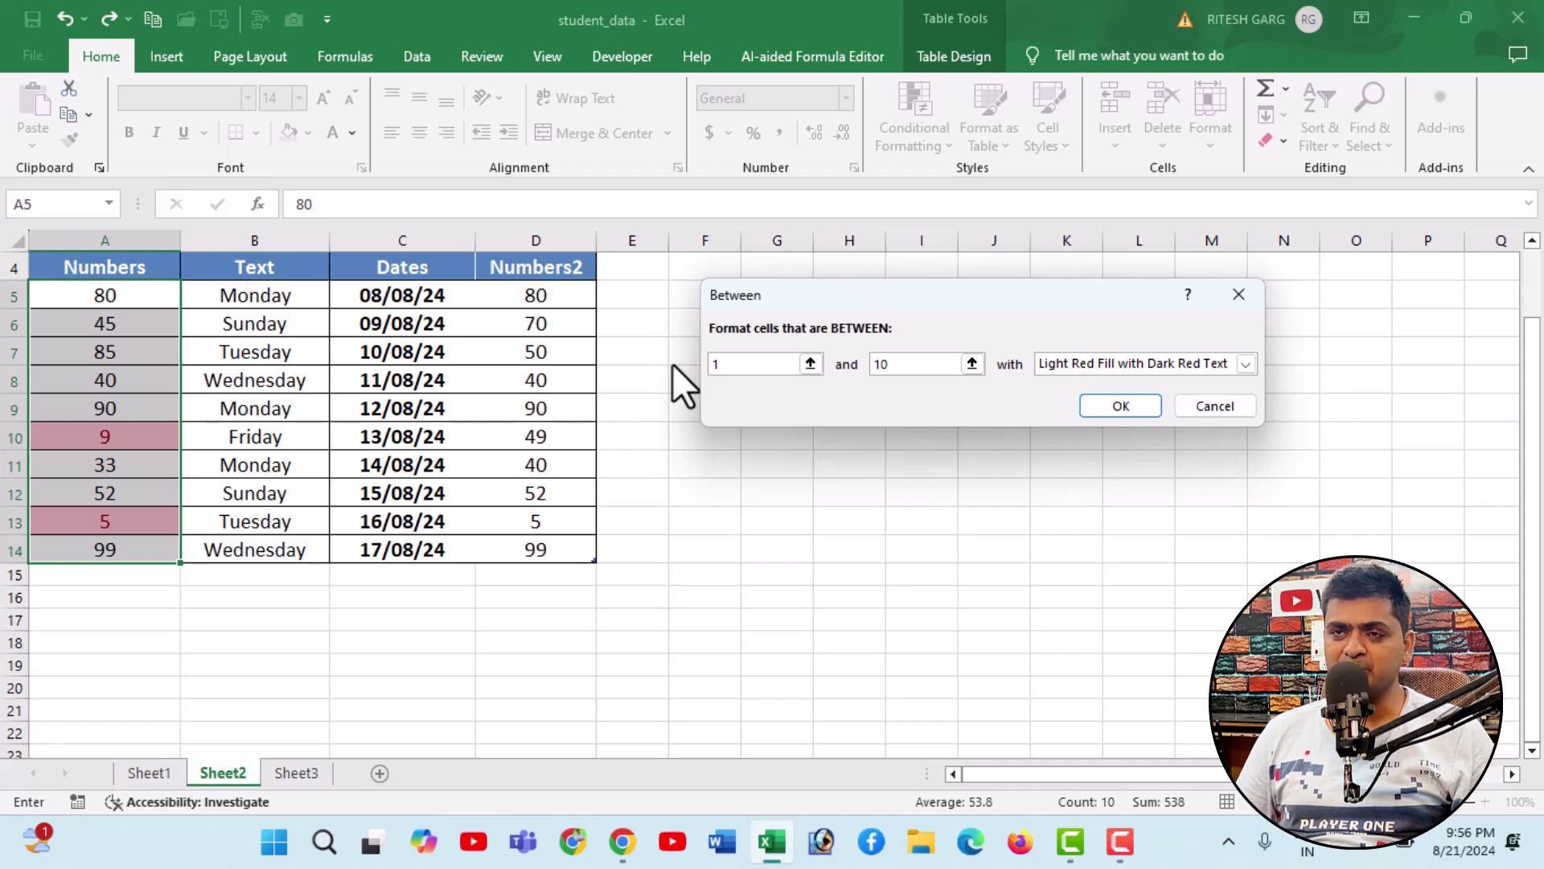
left_click(1136, 408)
left_click(164, 438)
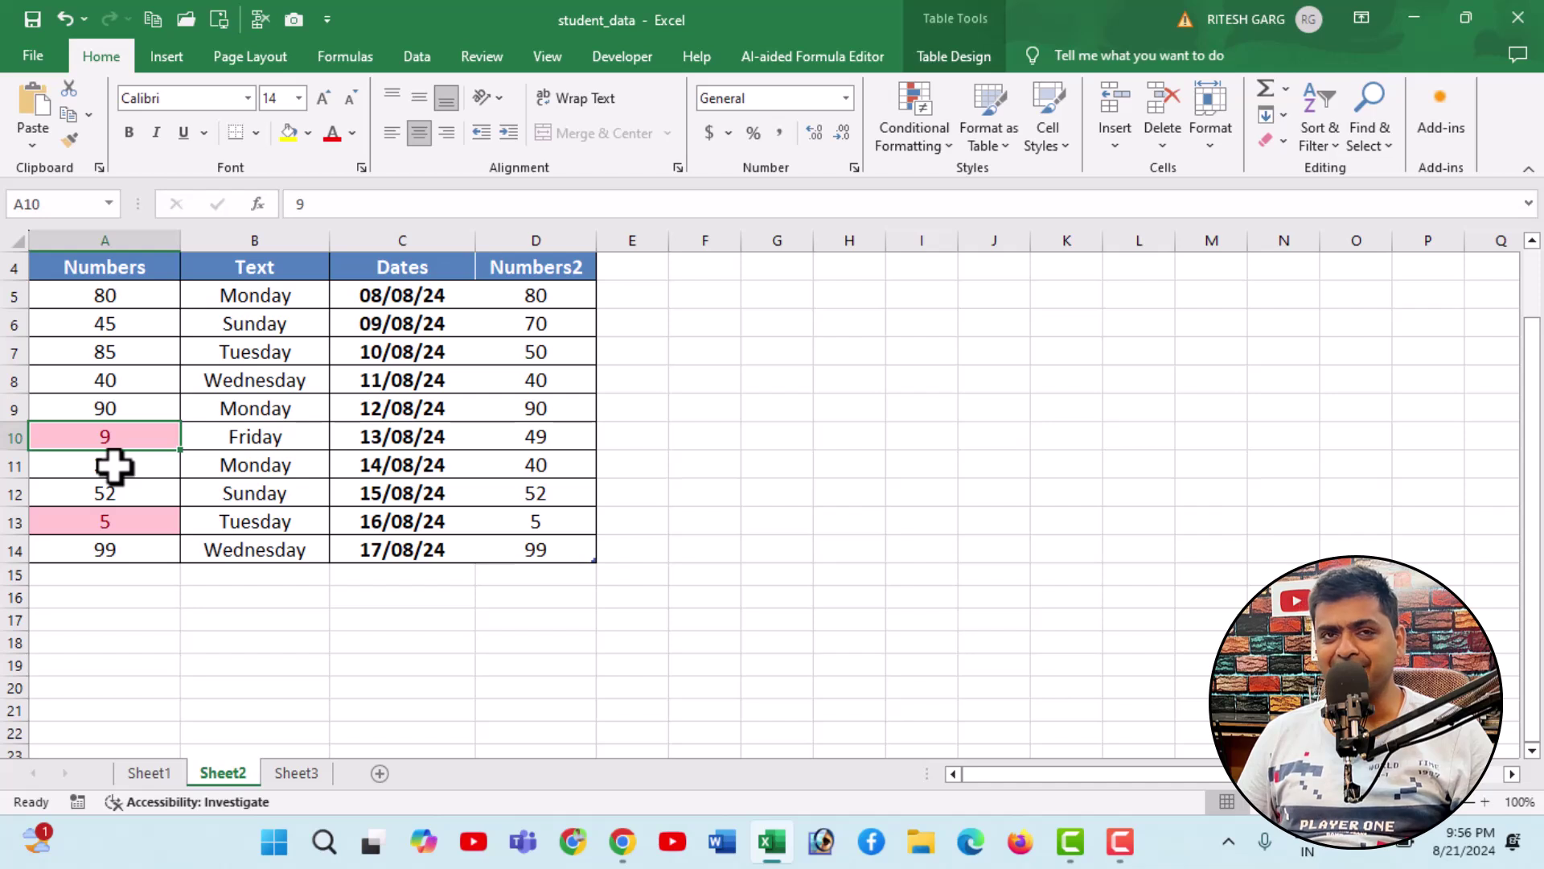
Step: Select A5:A14 and apply Clear Rules from Entire Sheet
left_click_drag(107, 298, 121, 559)
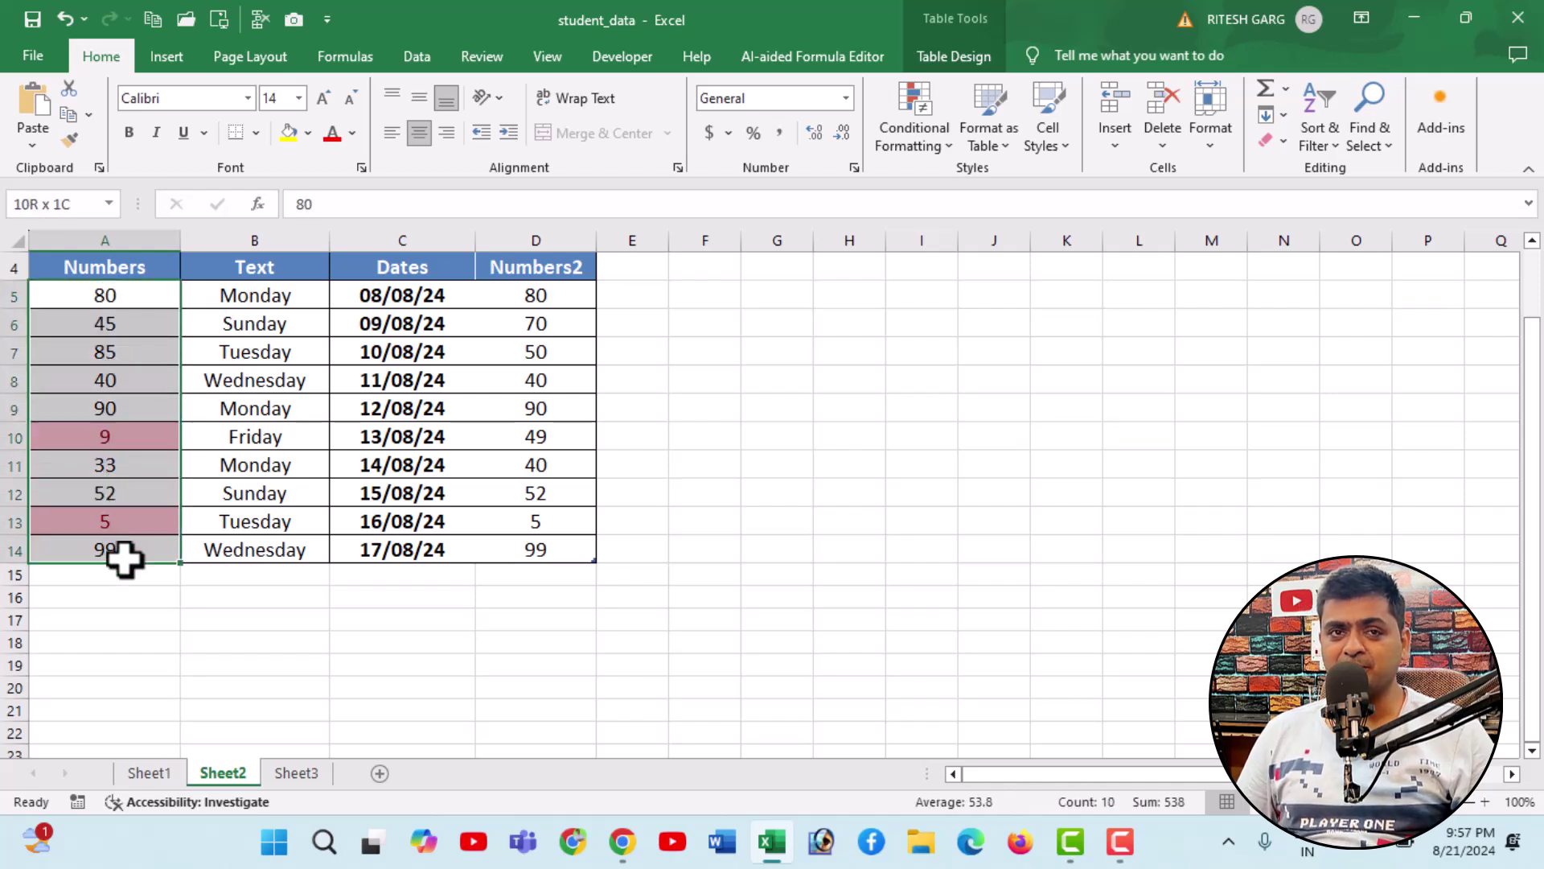
left_click(912, 139)
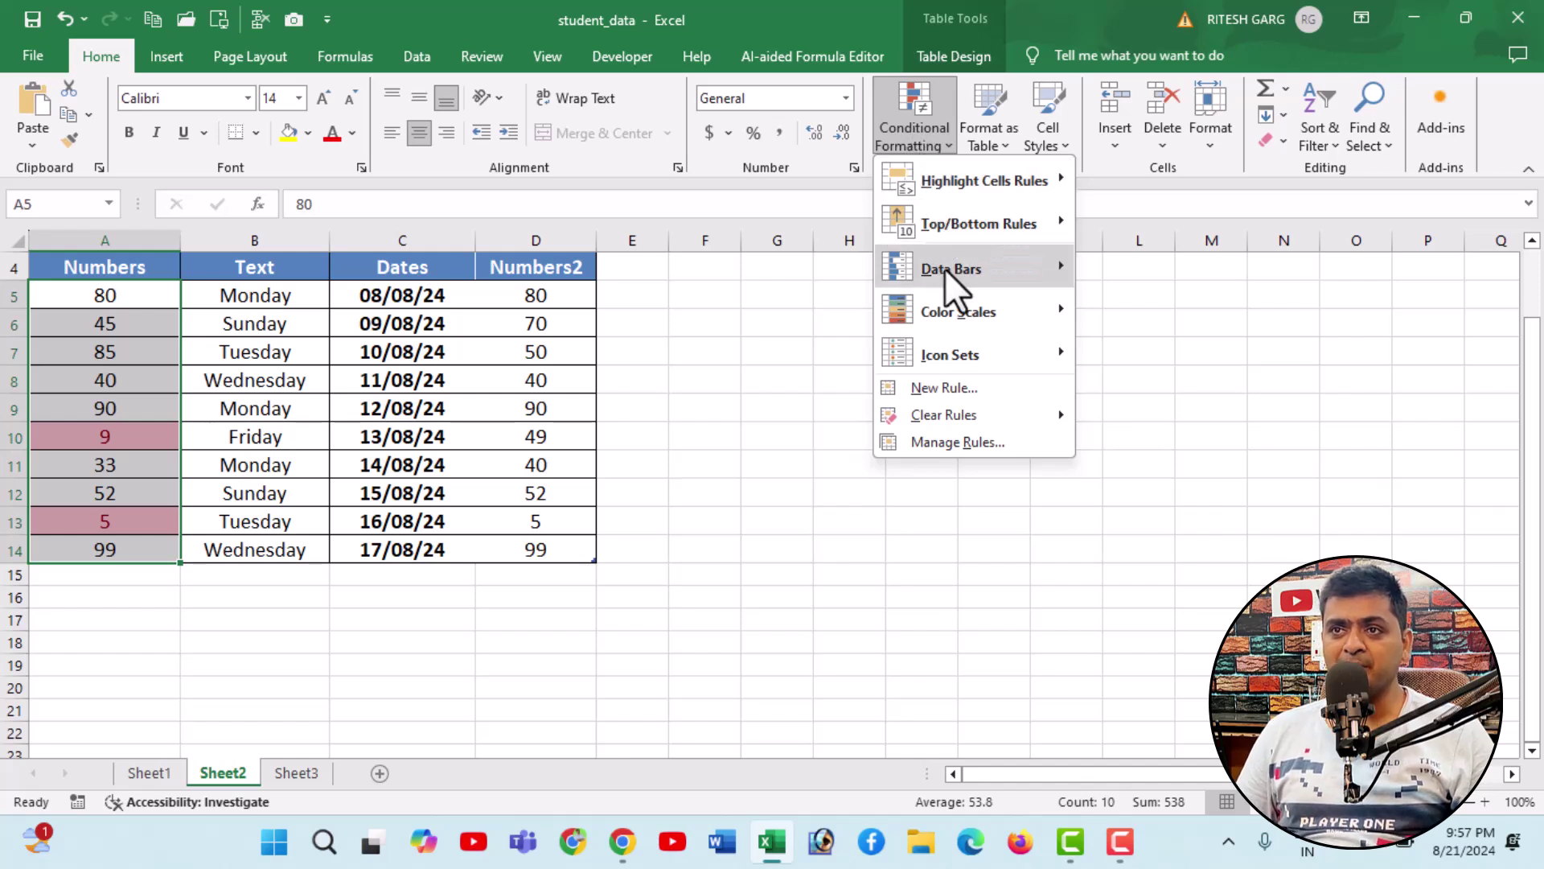
mouse_move(944, 413)
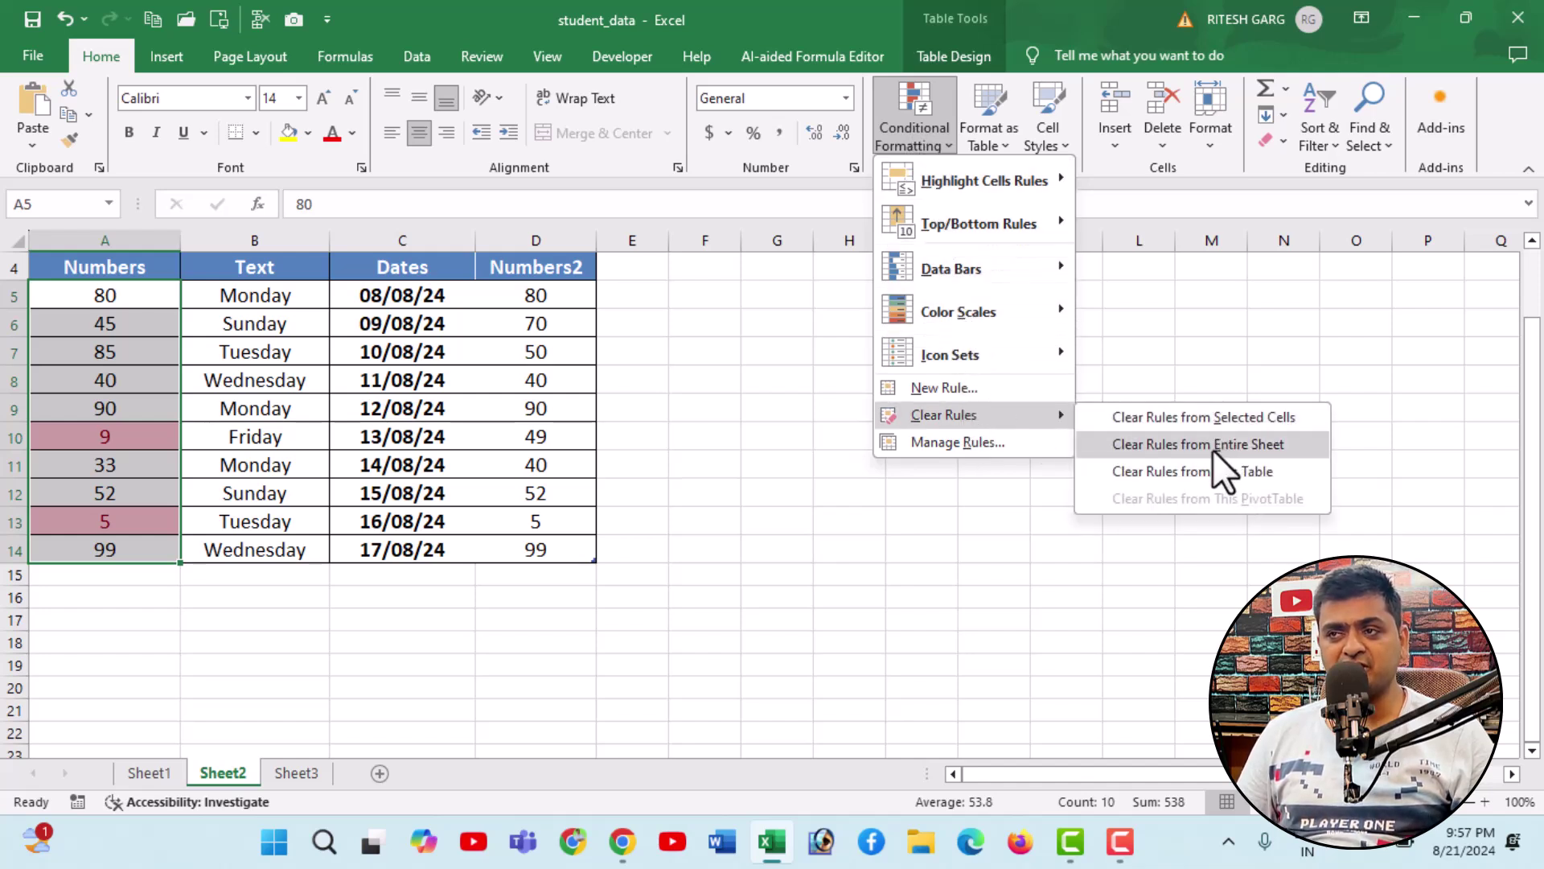
left_click(1214, 447)
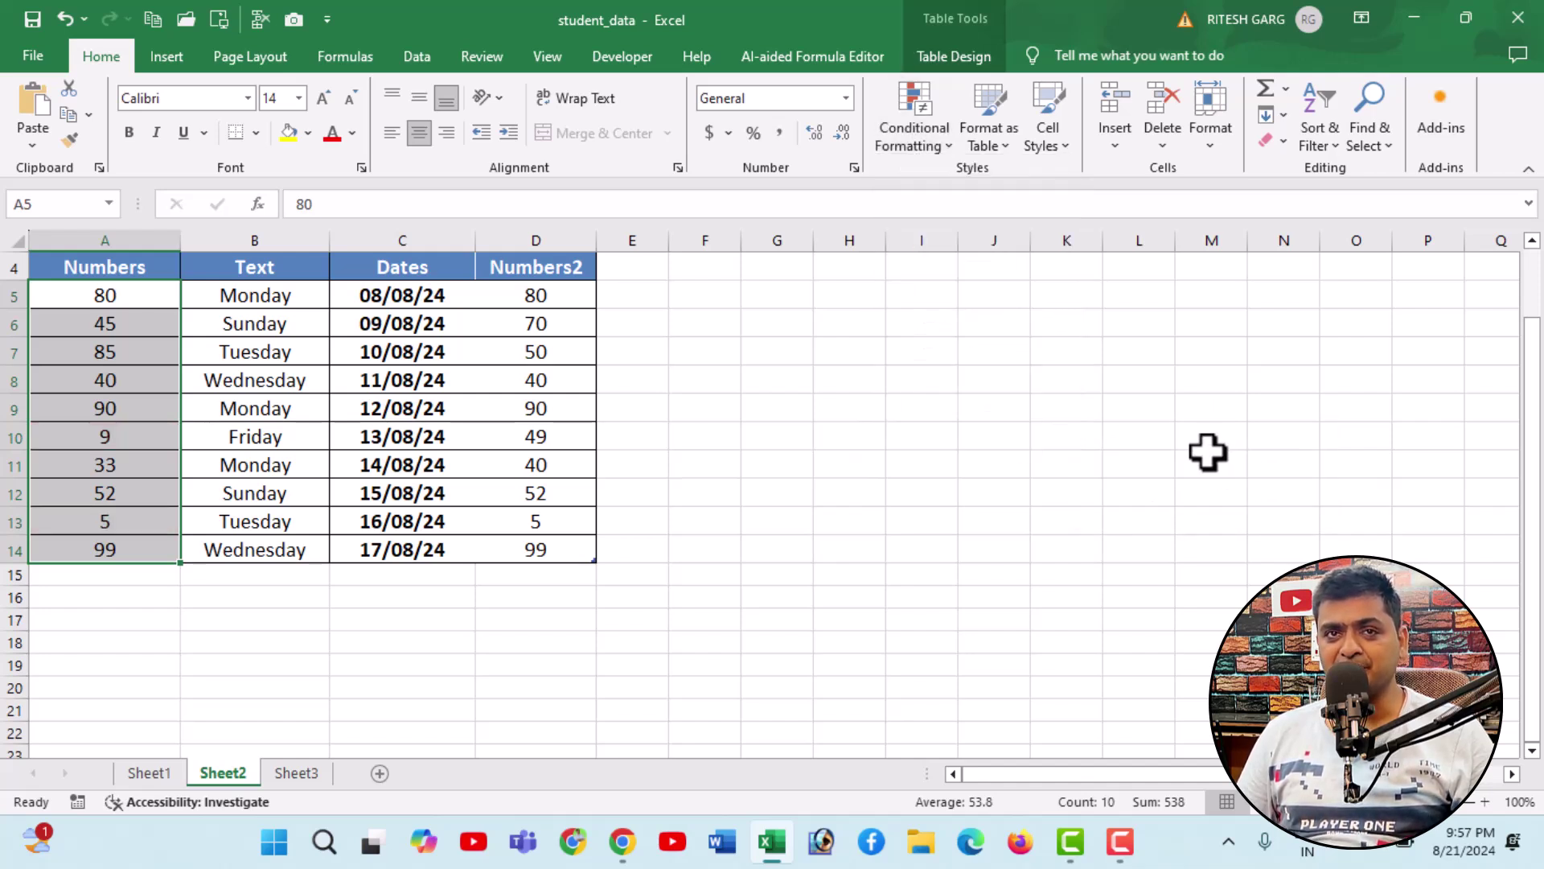
left_click(920, 111)
mouse_move(983, 180)
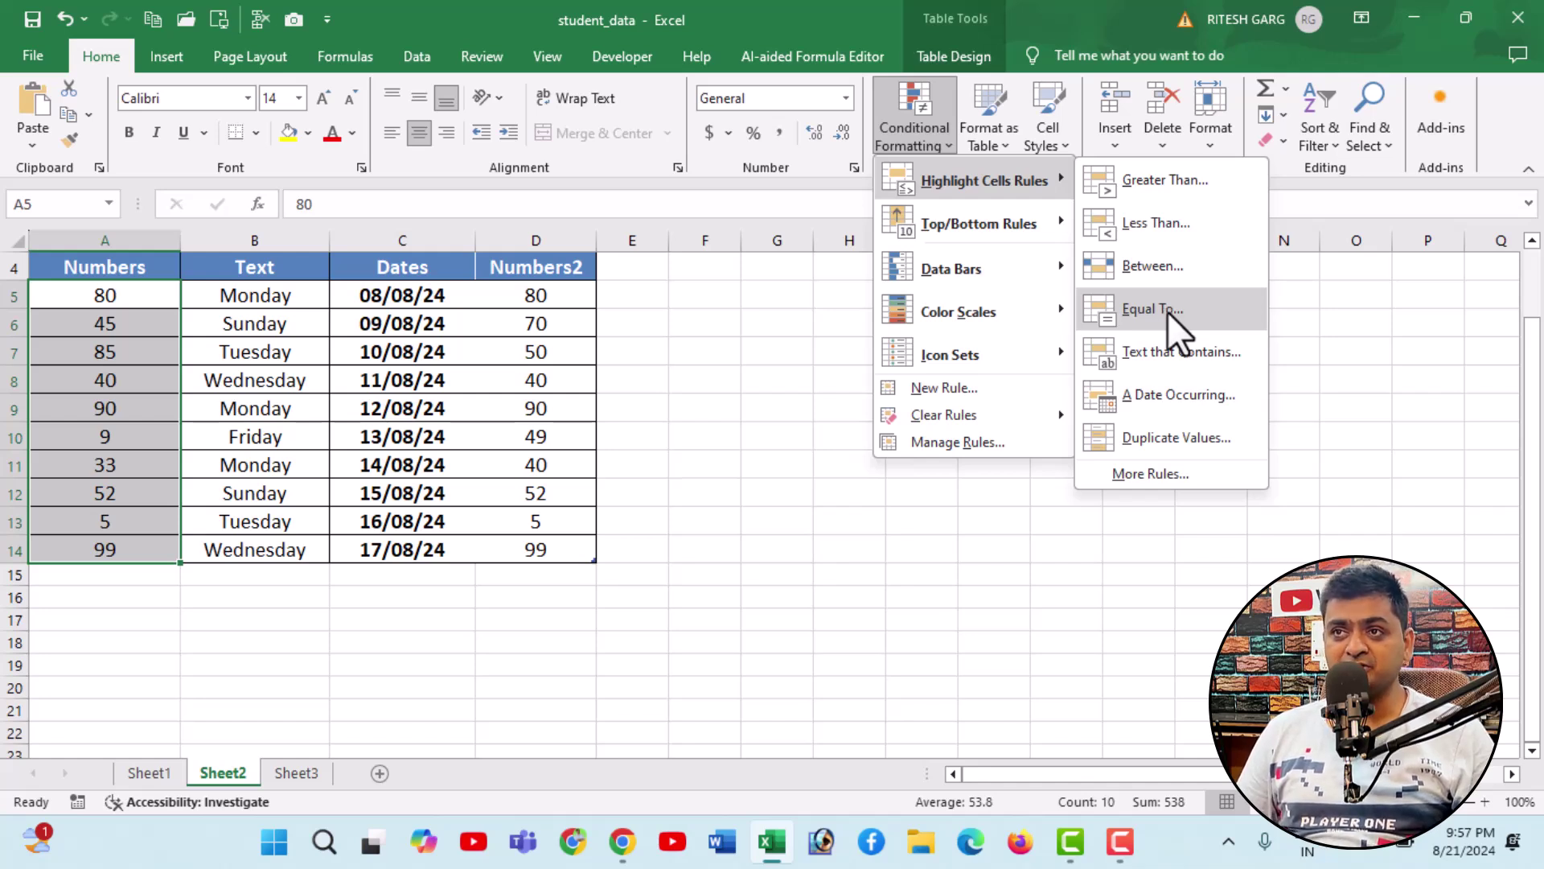
Step: Highlight the Numbers cell equal to 9 with light red fill
left_click(1166, 312)
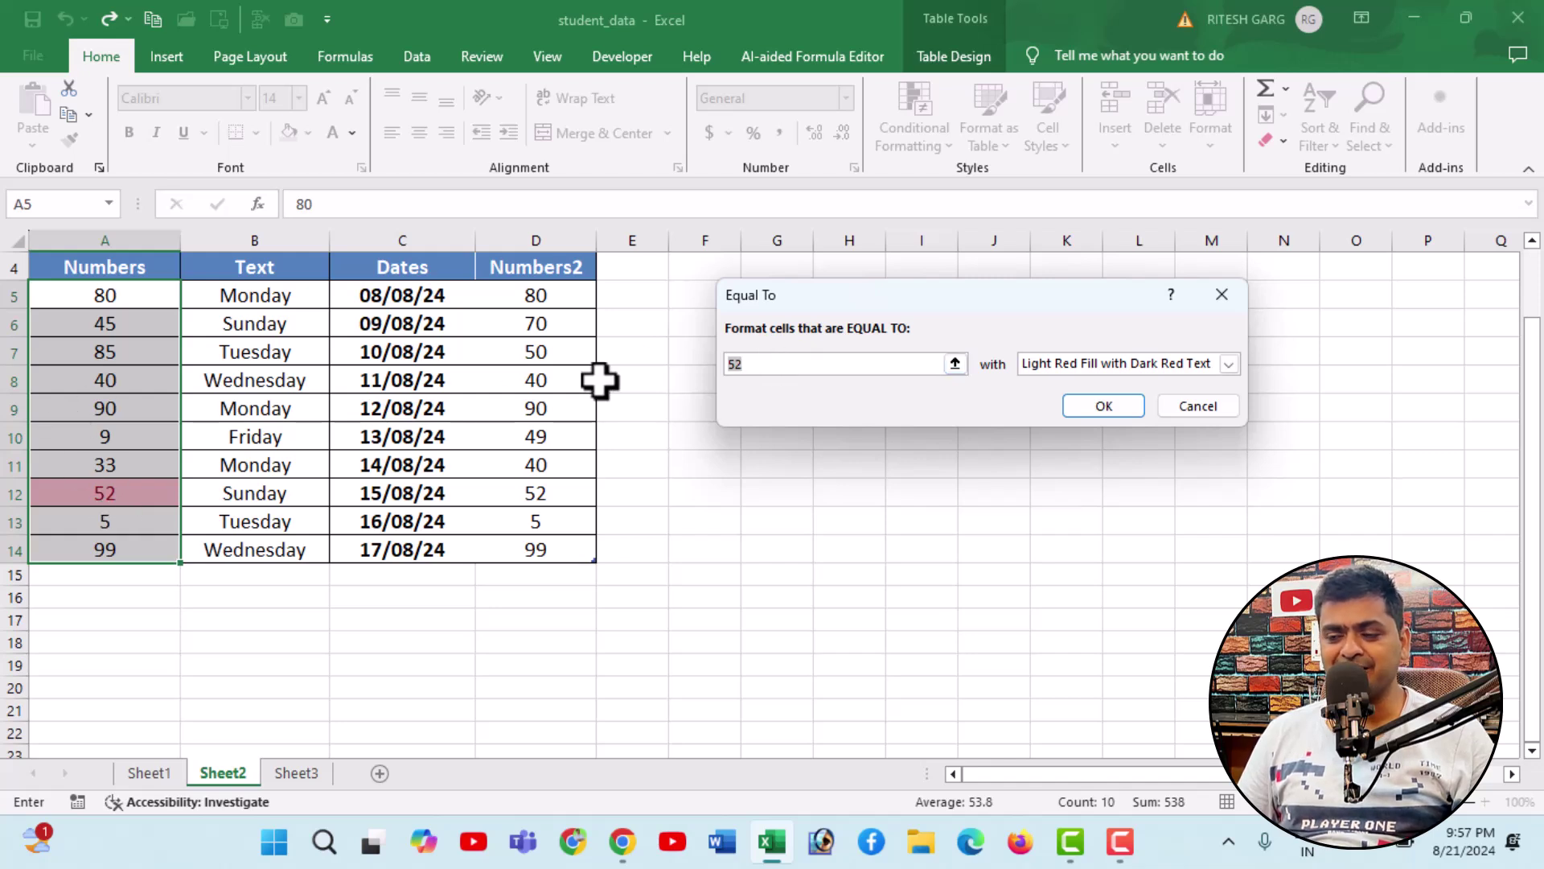
type("9")
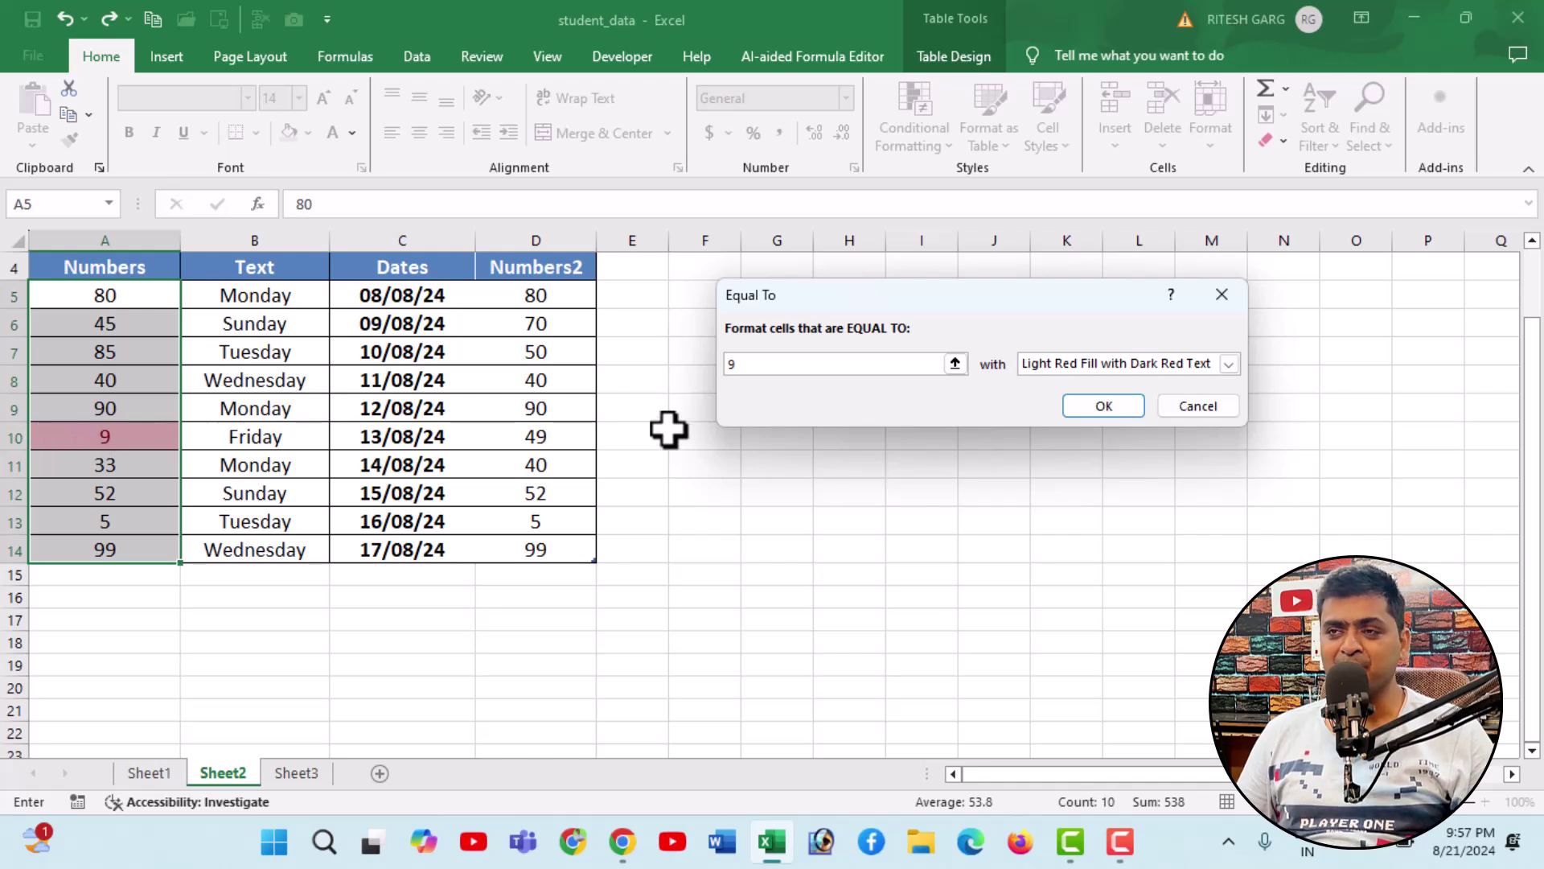
left_click(1104, 406)
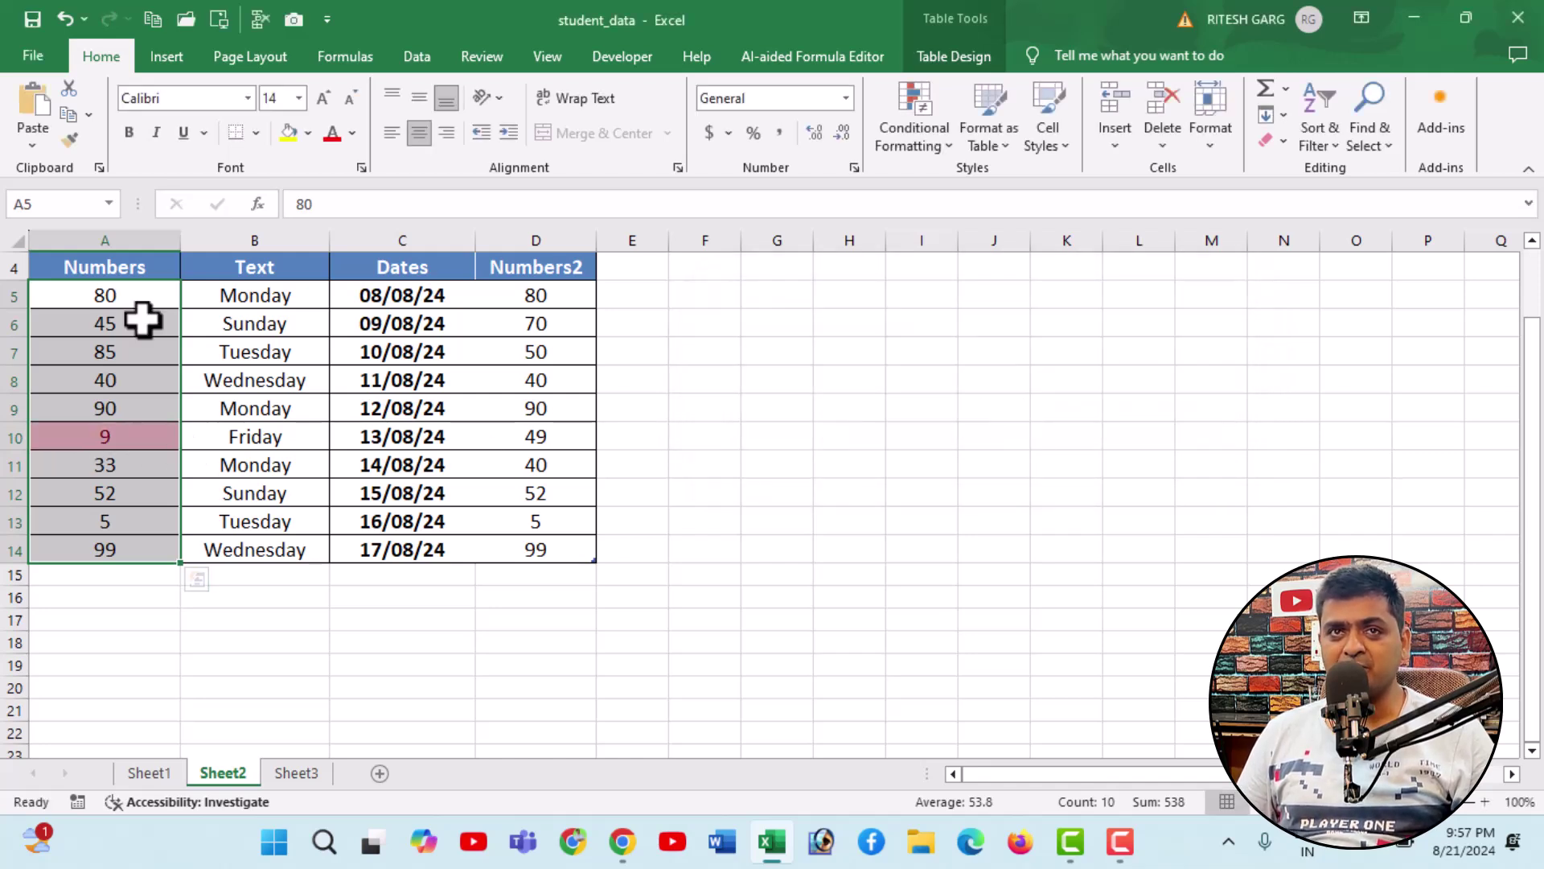
Step: Clear the equal-to-9 highlighting rule from the Numbers column
left_click(929, 141)
mouse_move(959, 415)
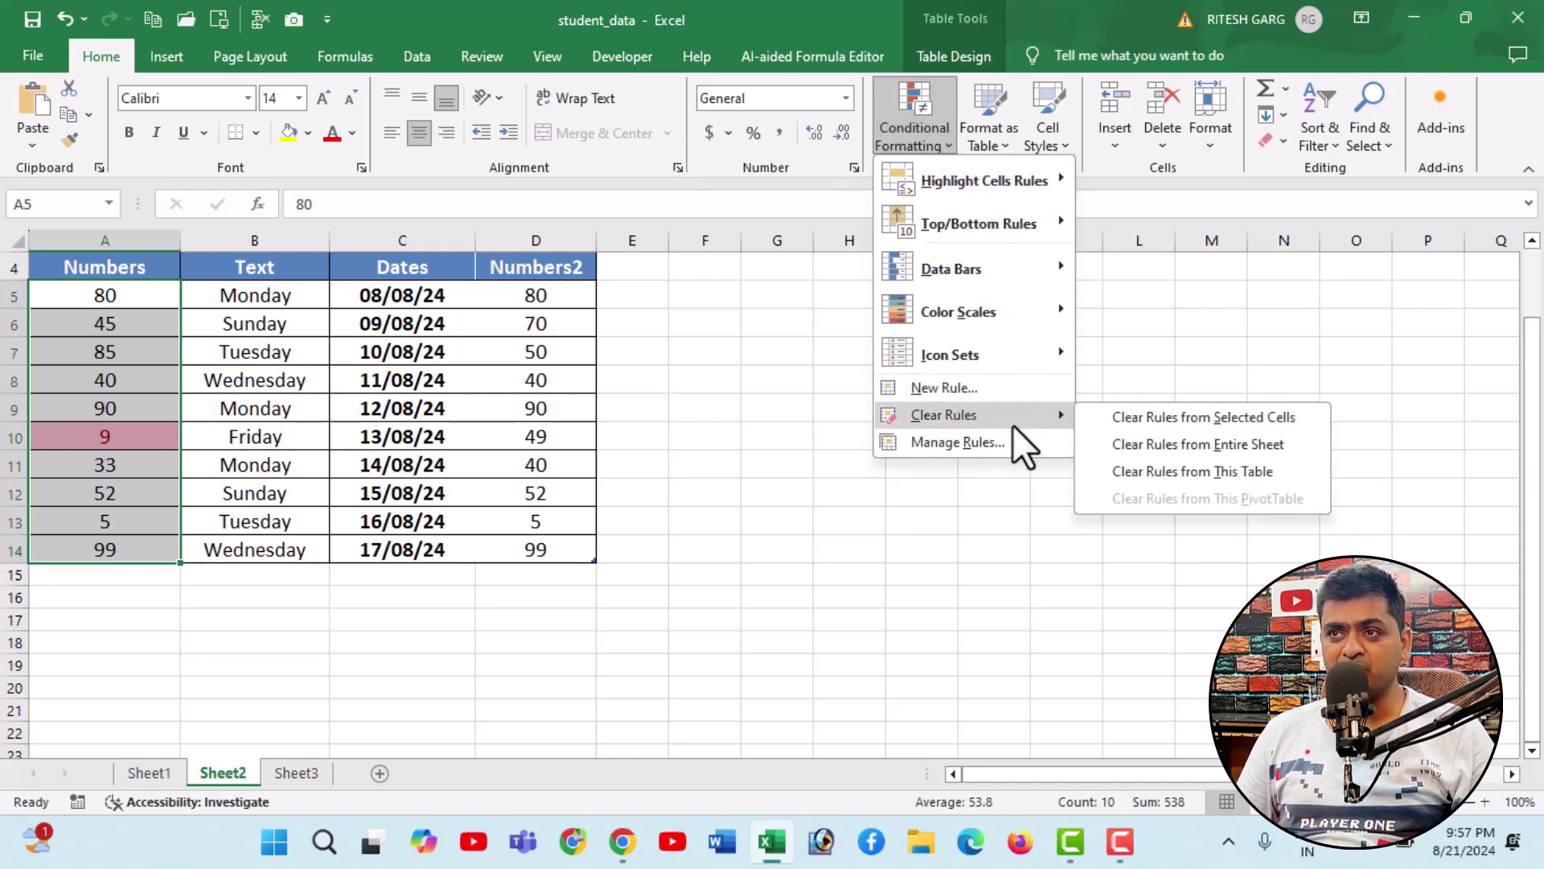
left_click(1184, 451)
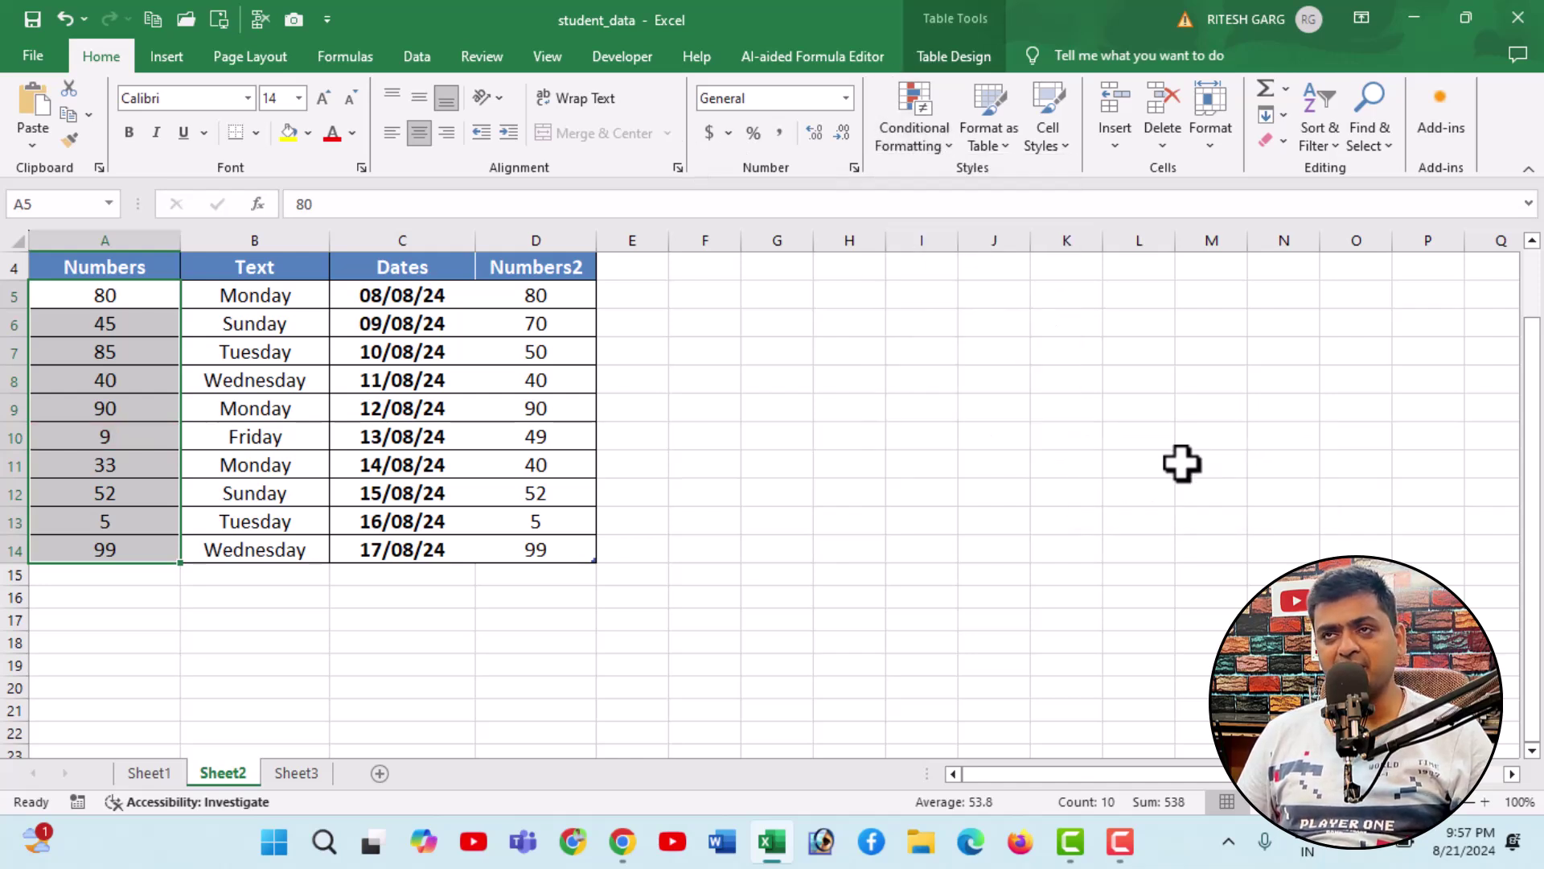
left_click(919, 142)
mouse_move(983, 180)
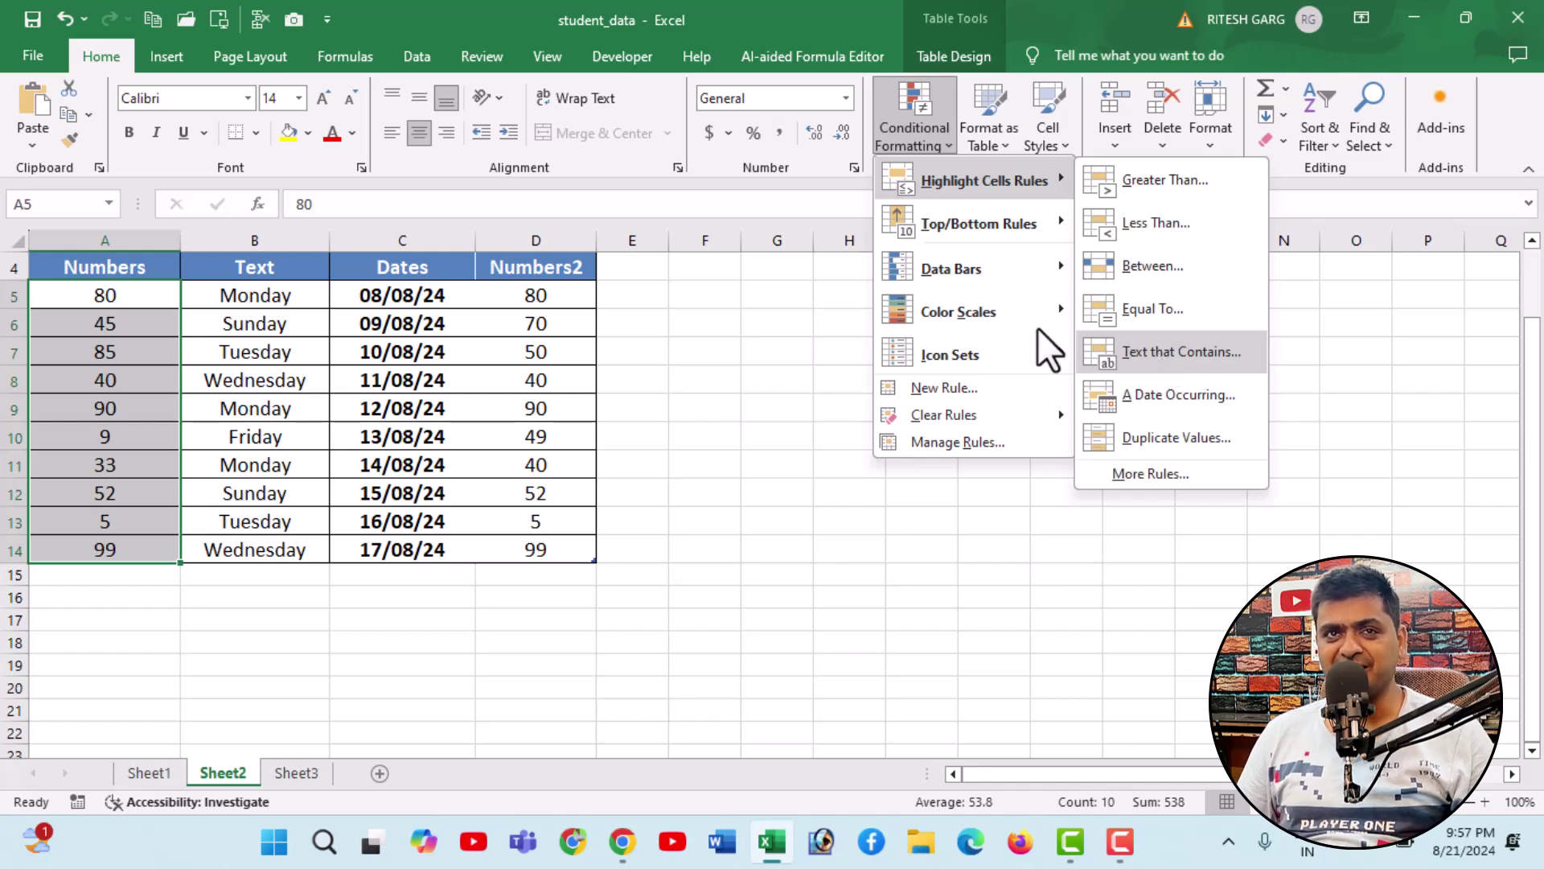
Step: Select the Text column values B5 to B14
left_click(442, 338)
left_click(251, 322)
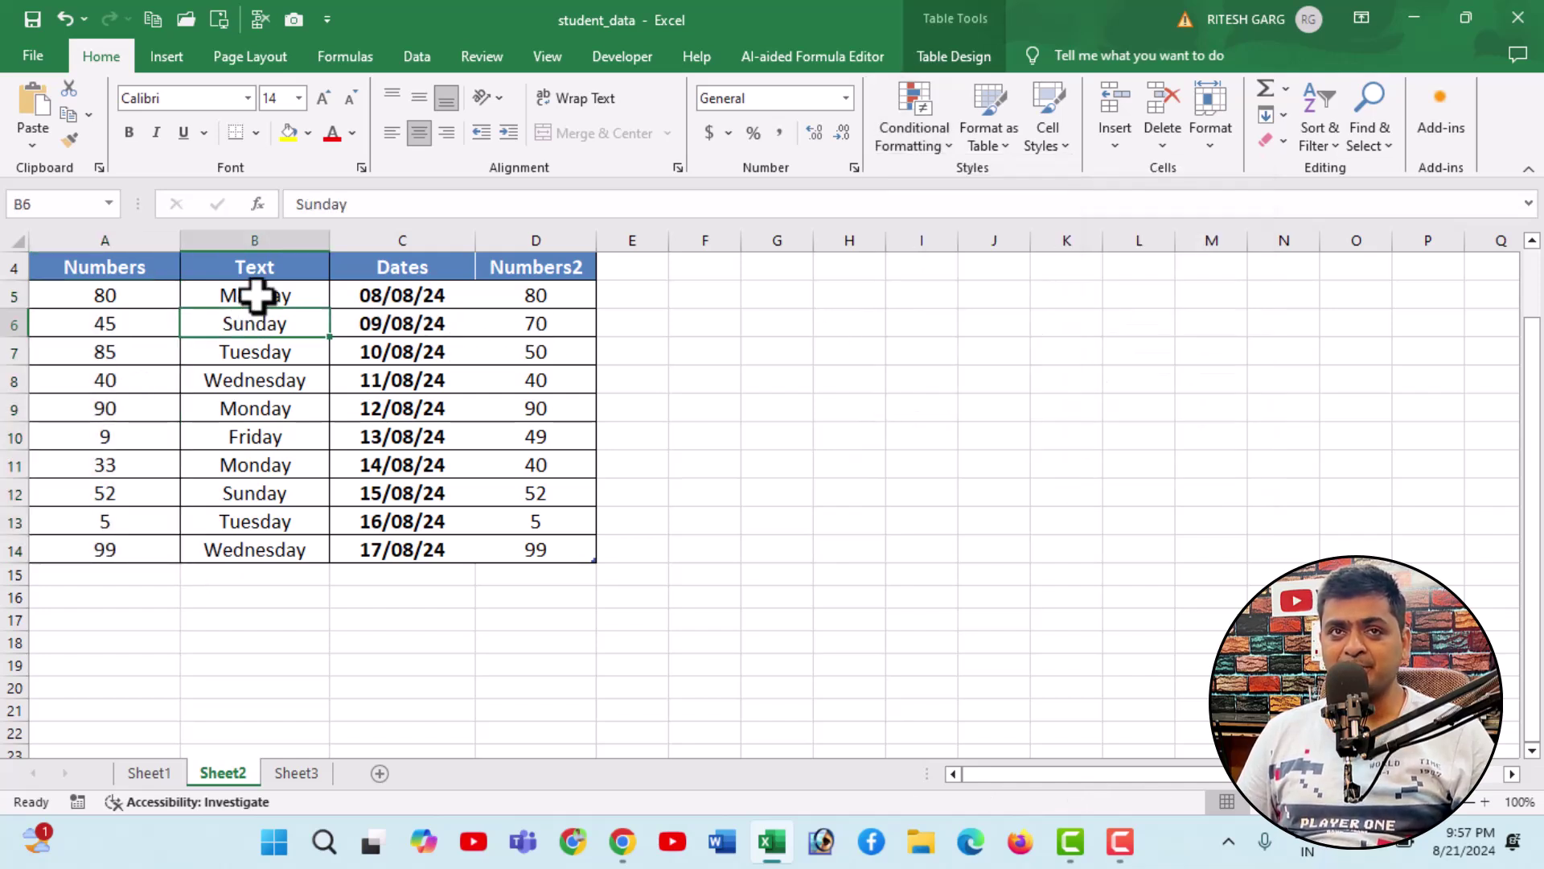
left_click_drag(256, 296, 287, 558)
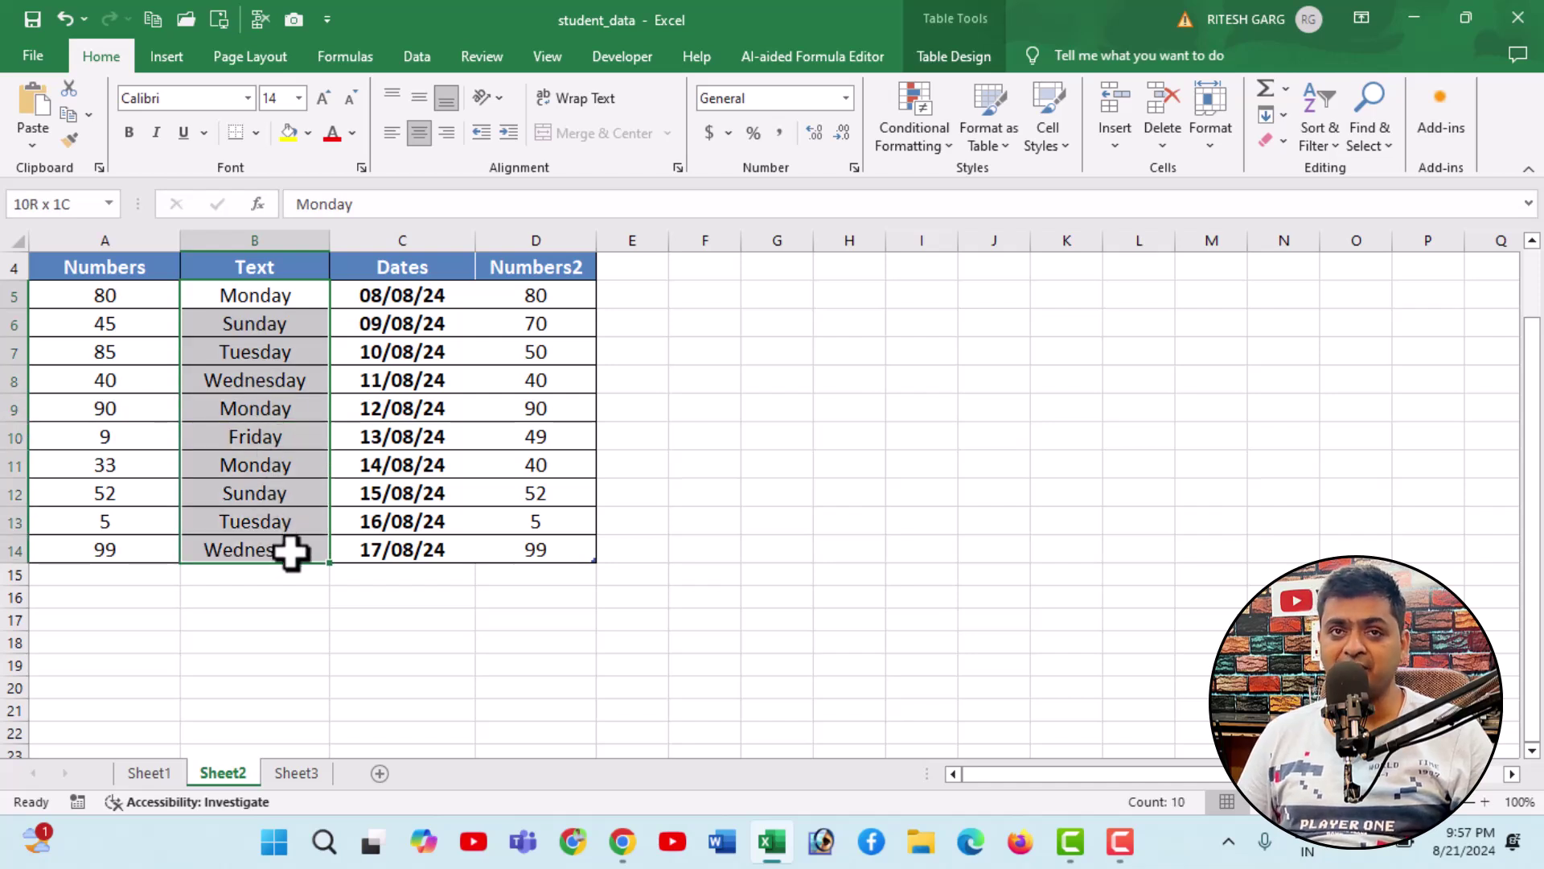
left_click_drag(291, 552, 291, 552)
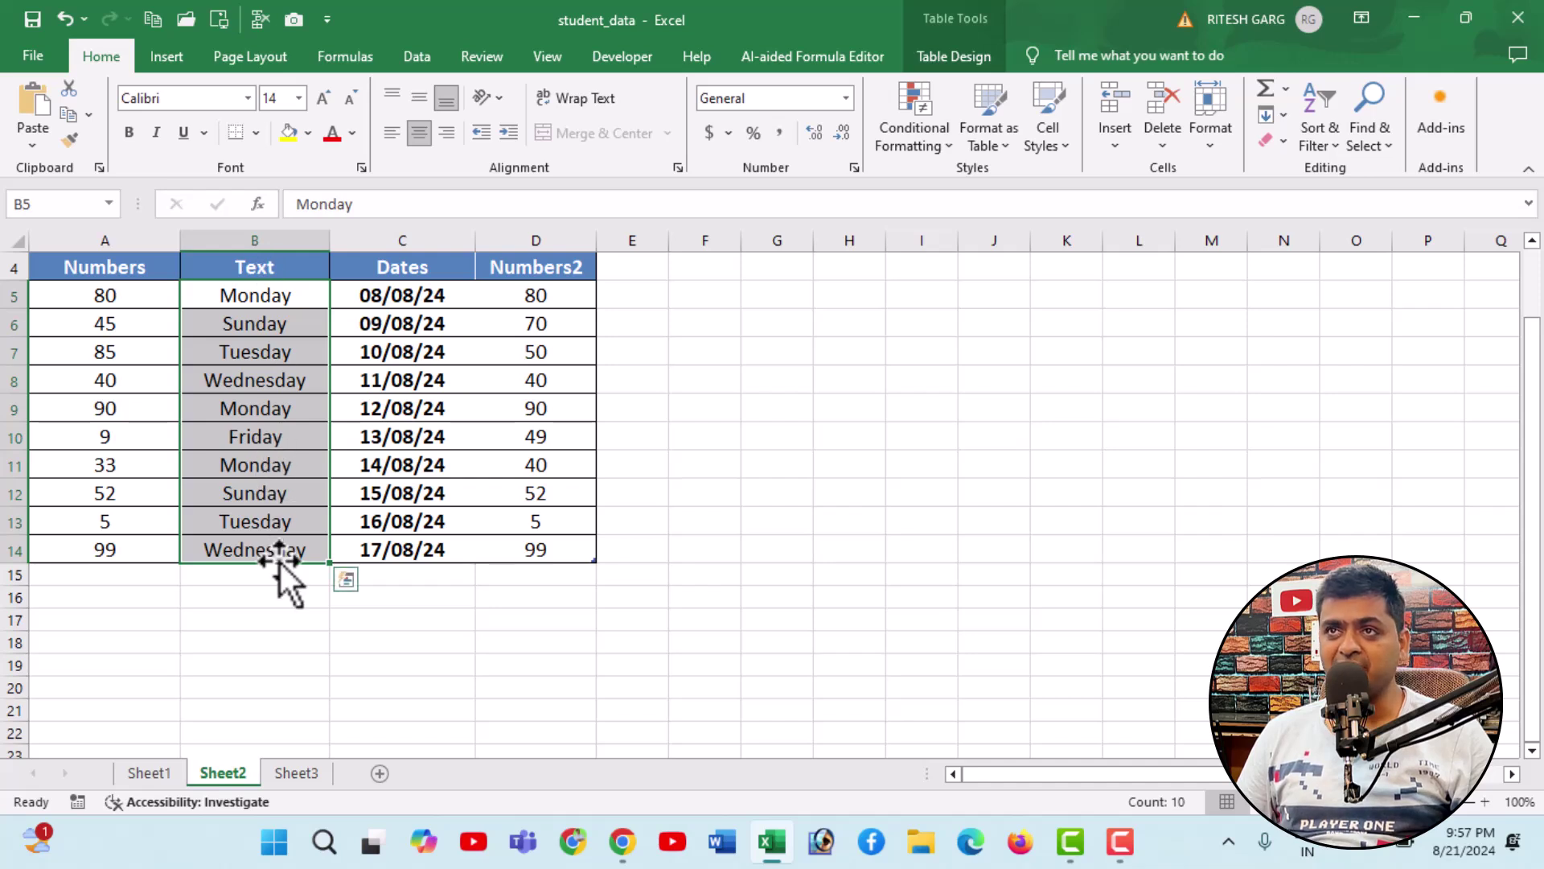
Step: Add a Text That Contains 'Sunday' rule with light red fill and dark red text
left_click(901, 133)
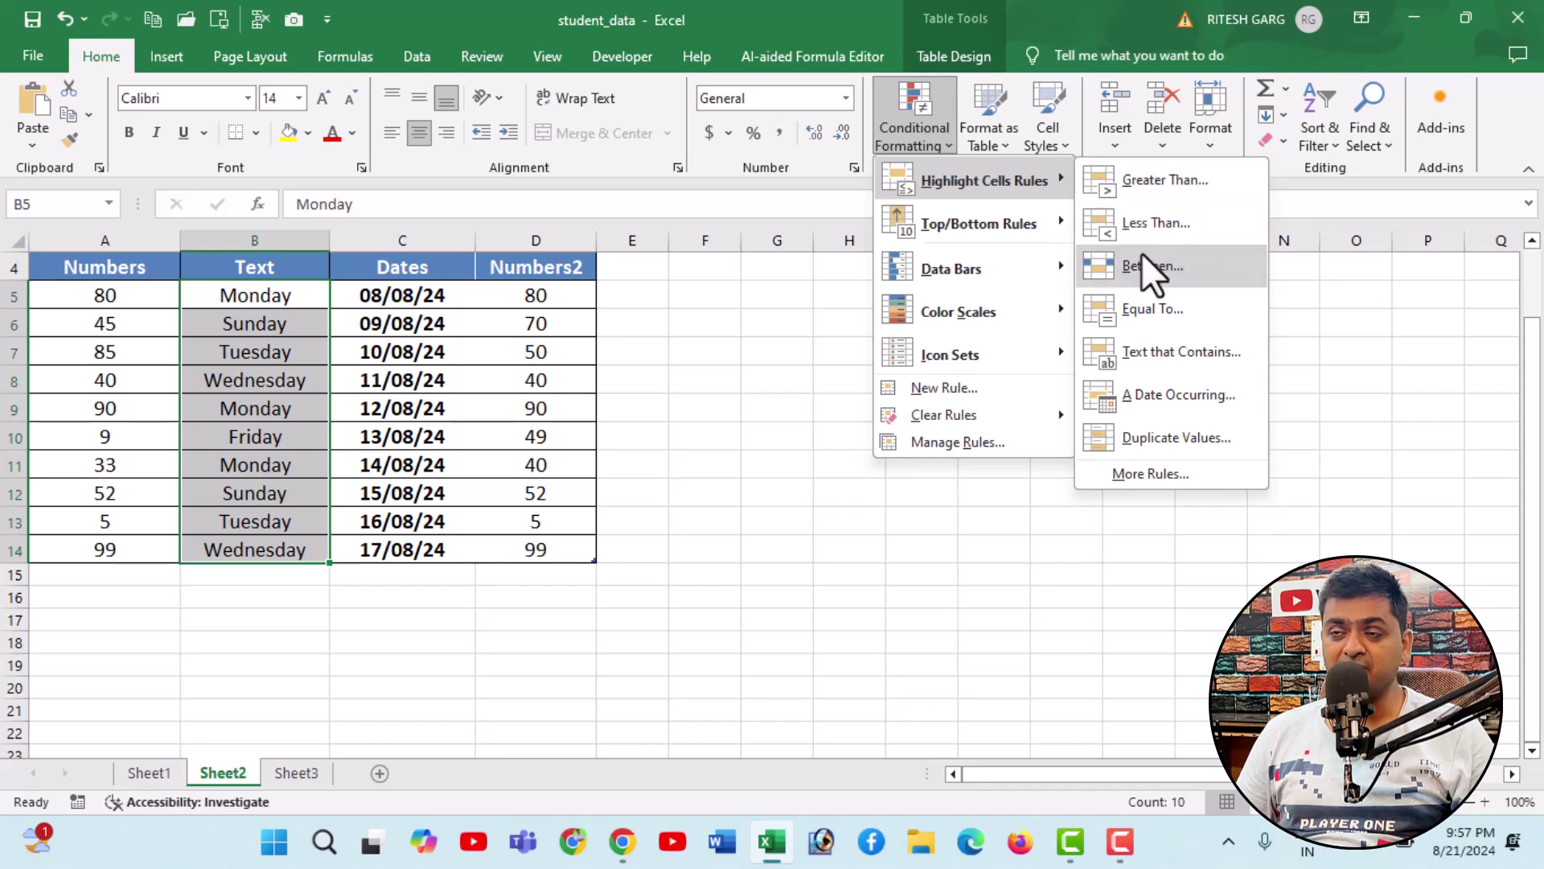
left_click(1165, 351)
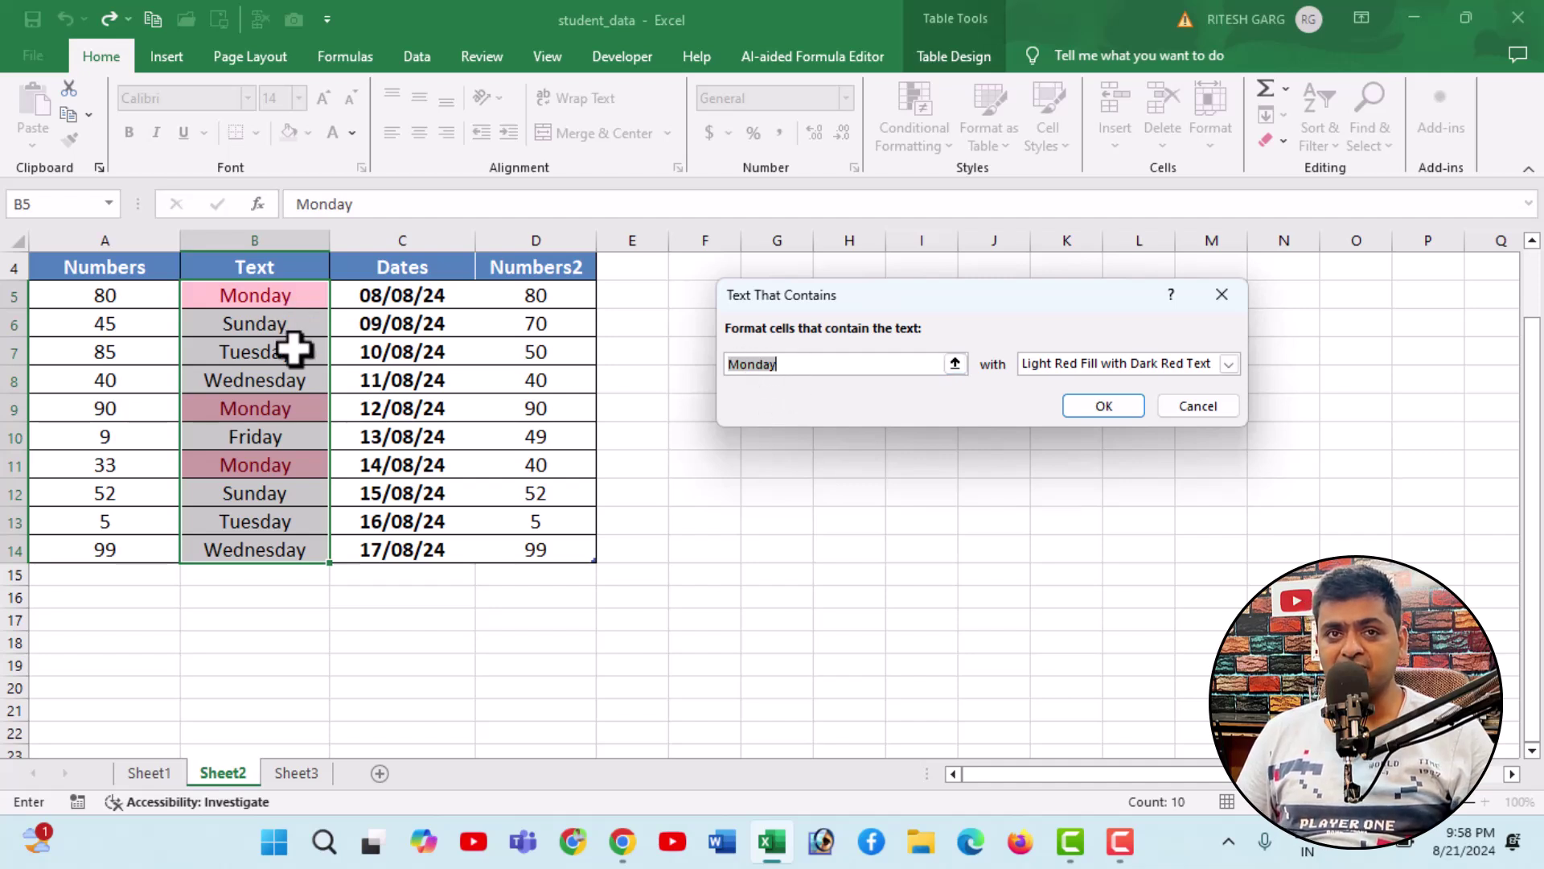
left_click(808, 364)
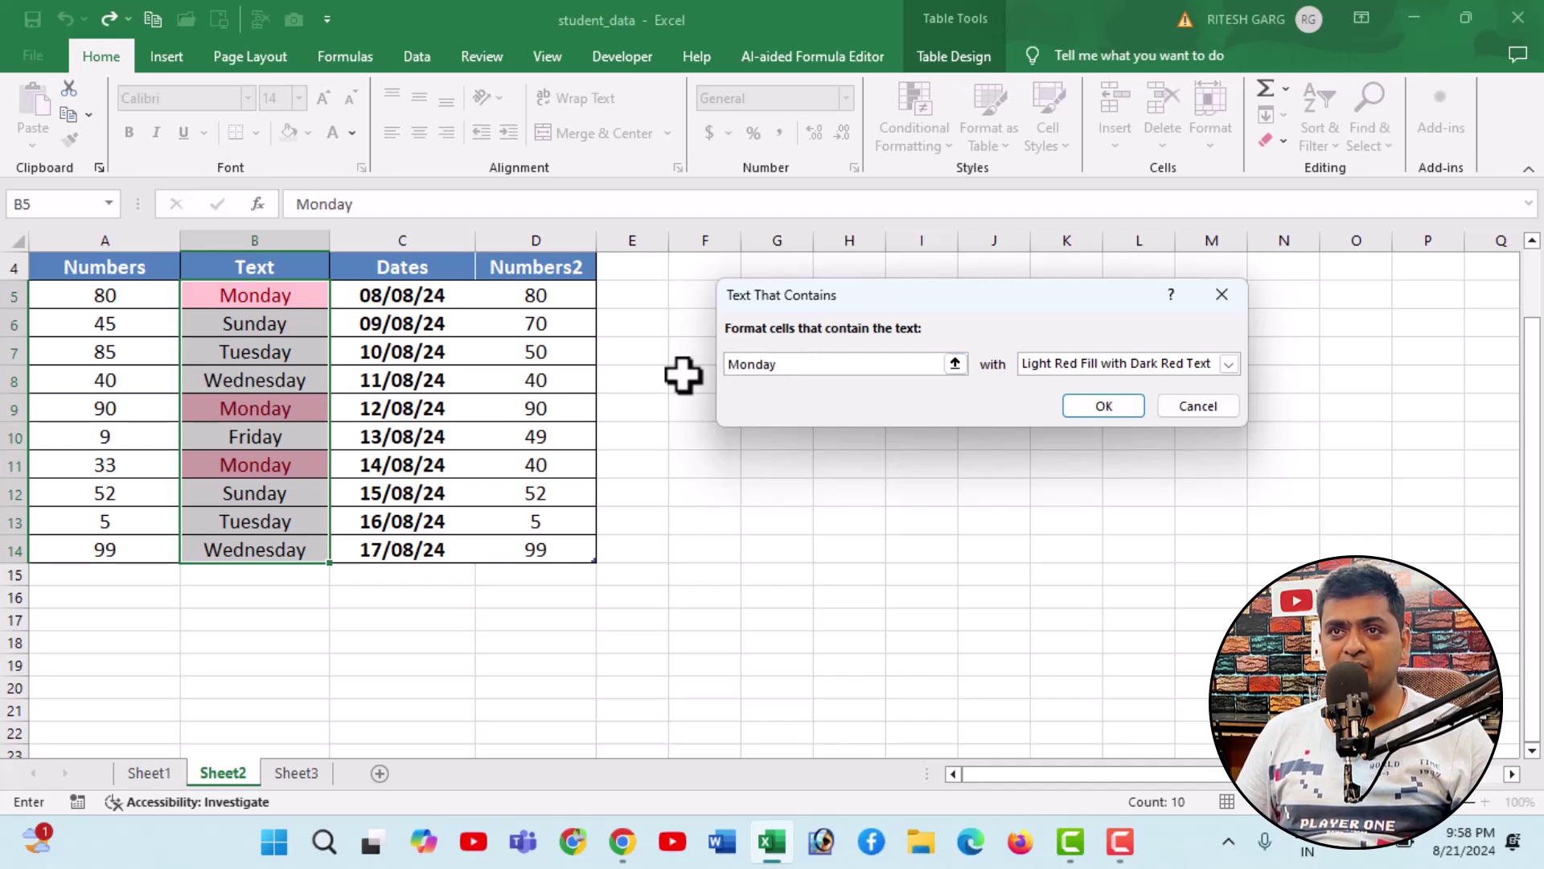
key("BackSpace")
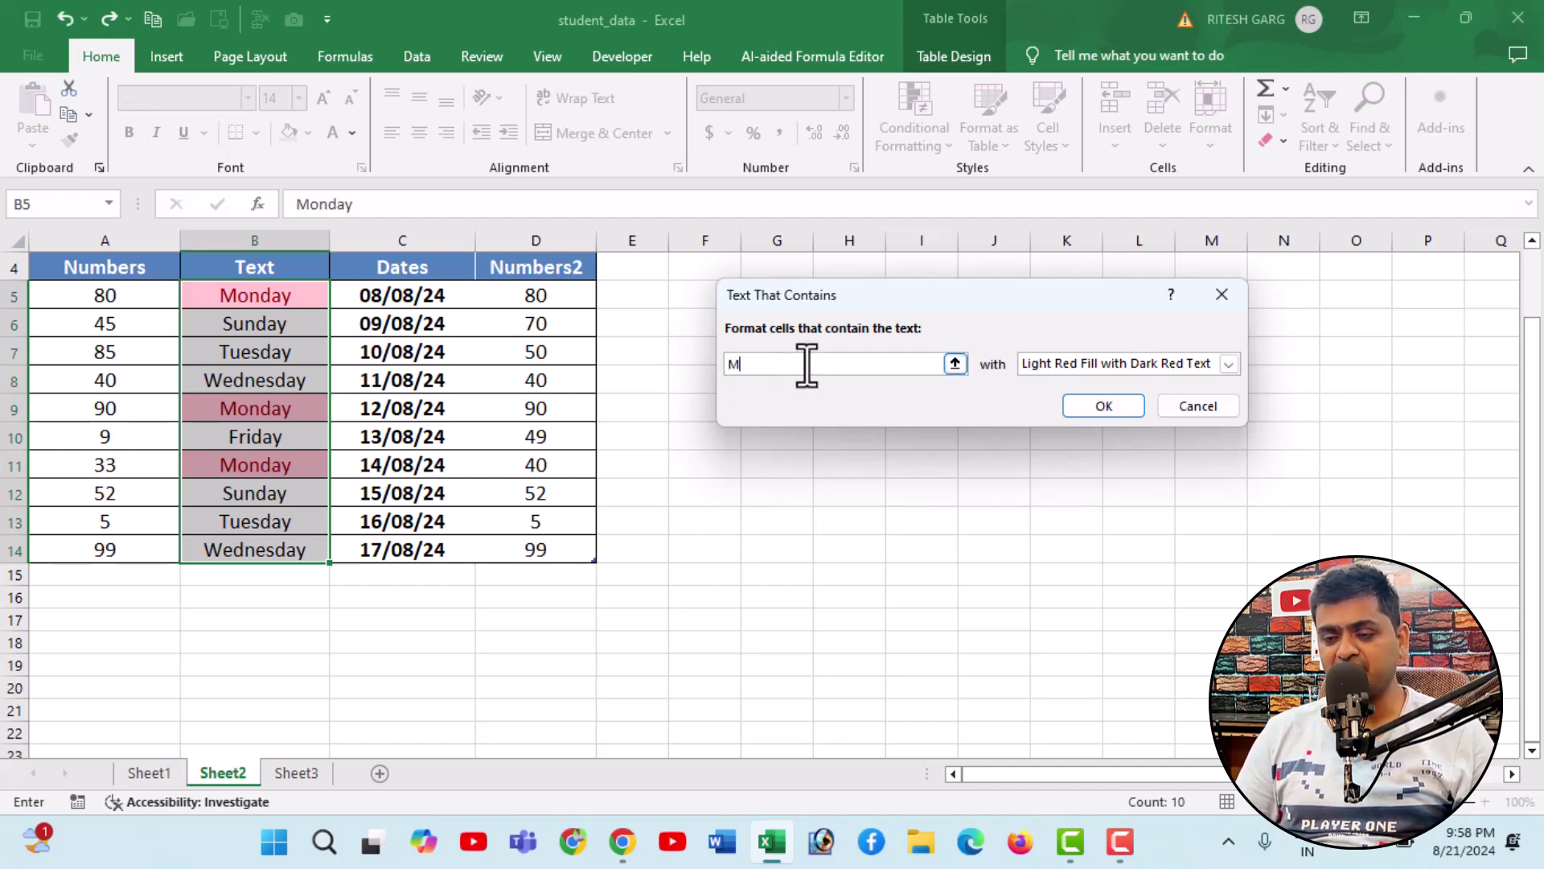
type("Sund")
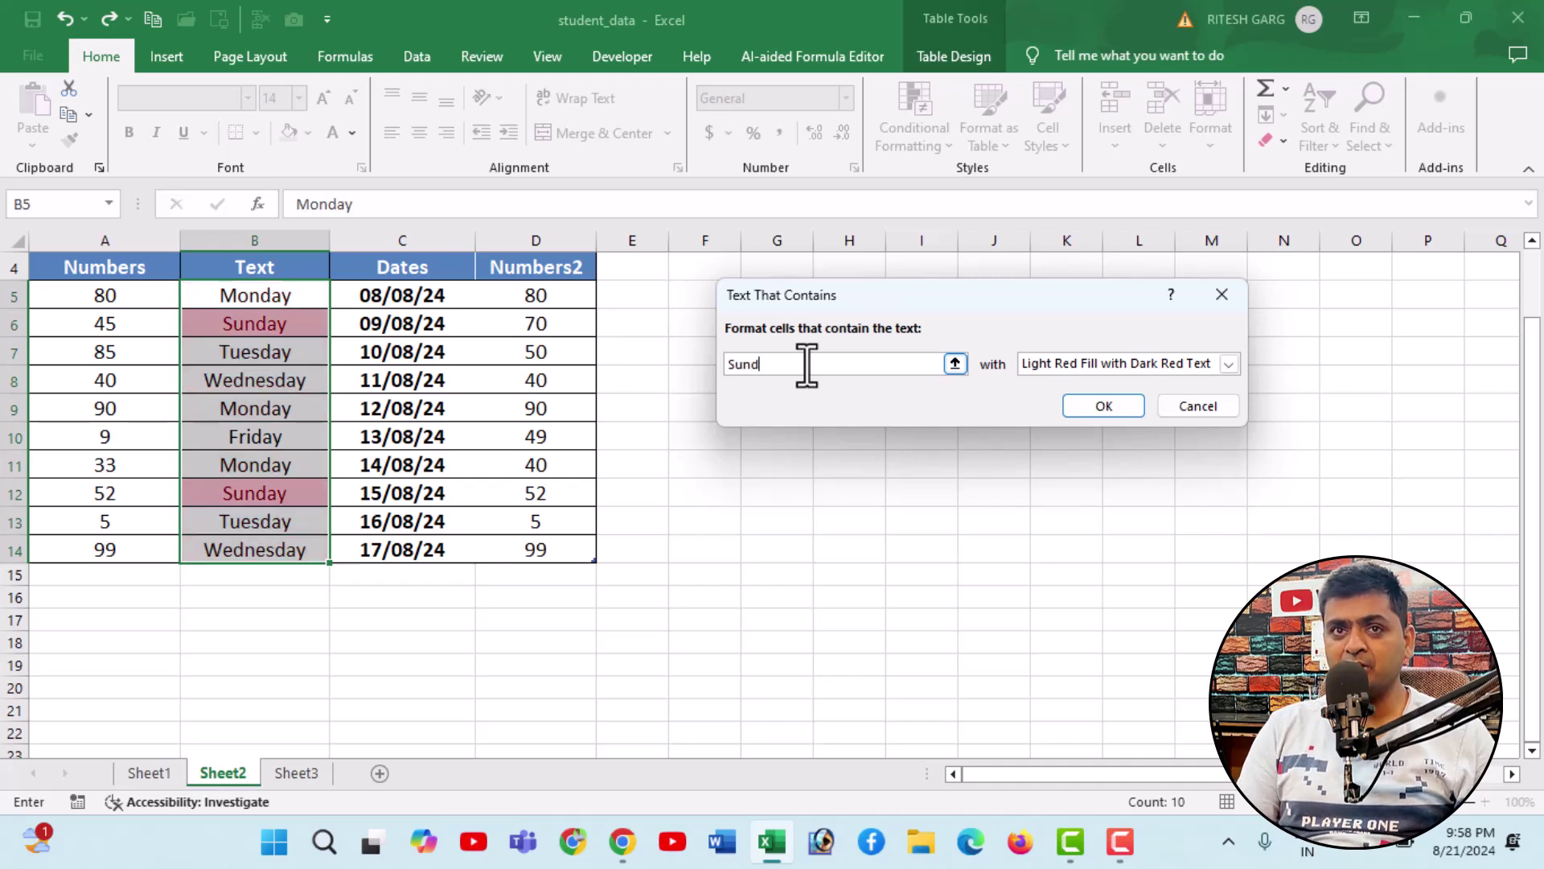
type("ay")
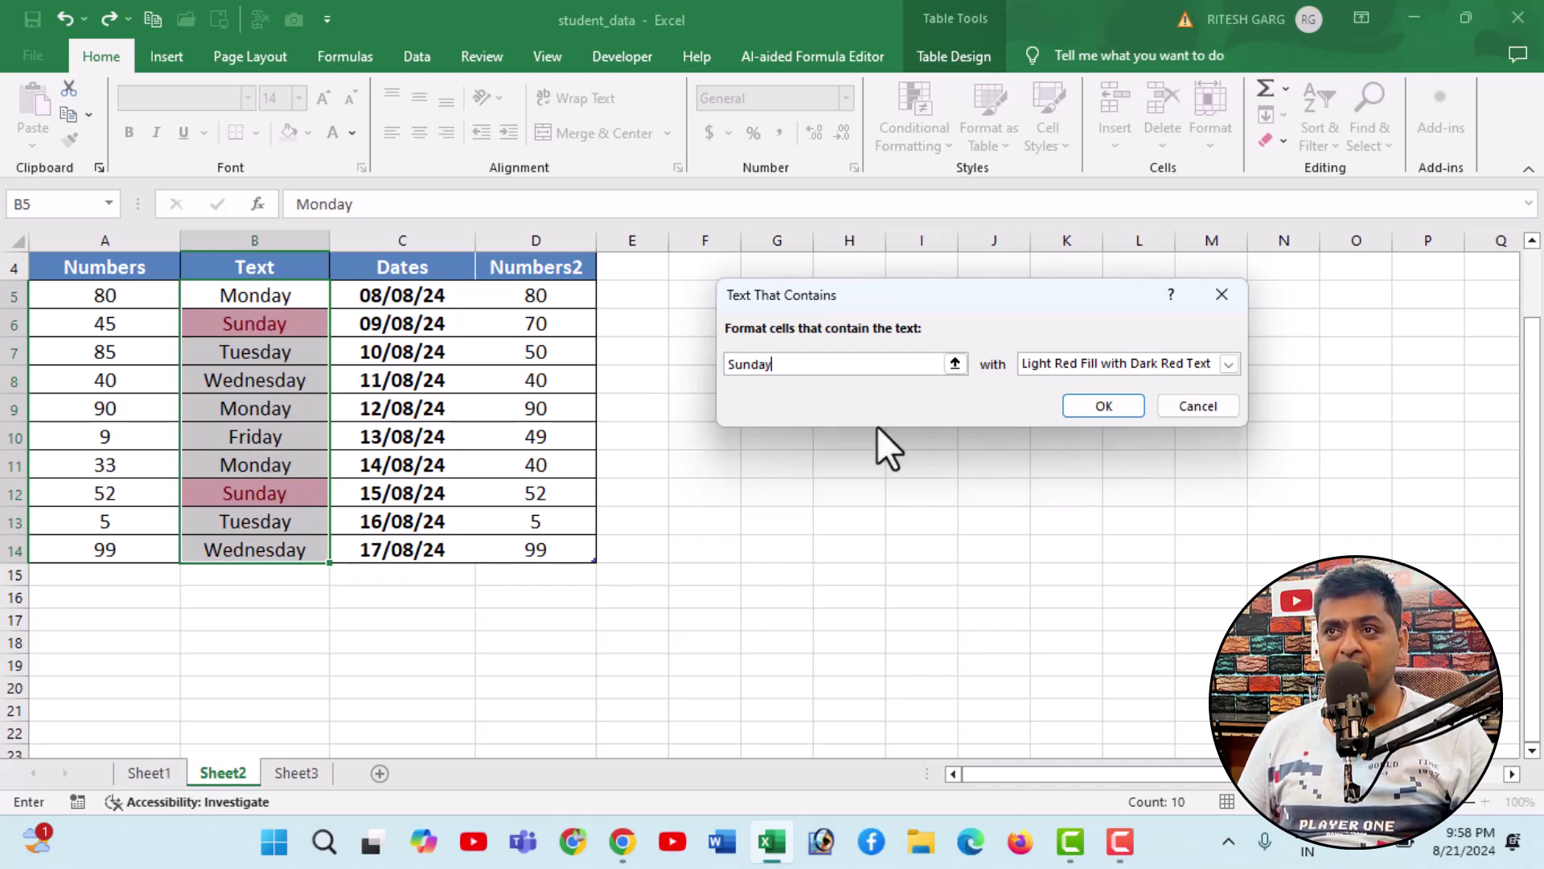
left_click(1123, 413)
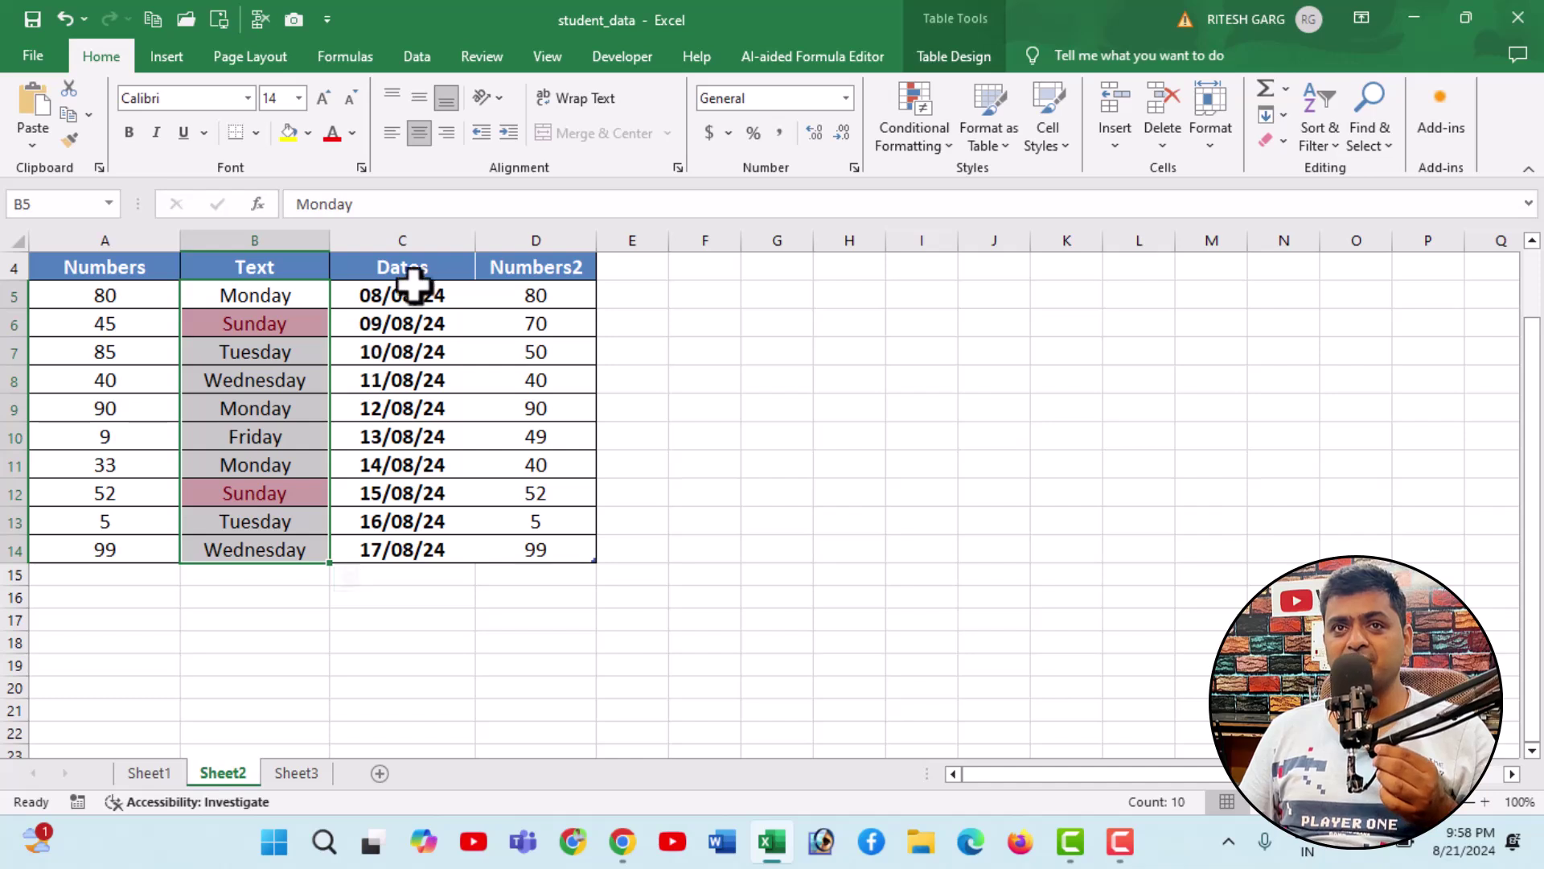
Step: Select the dates in the Dates column
left_click(914, 127)
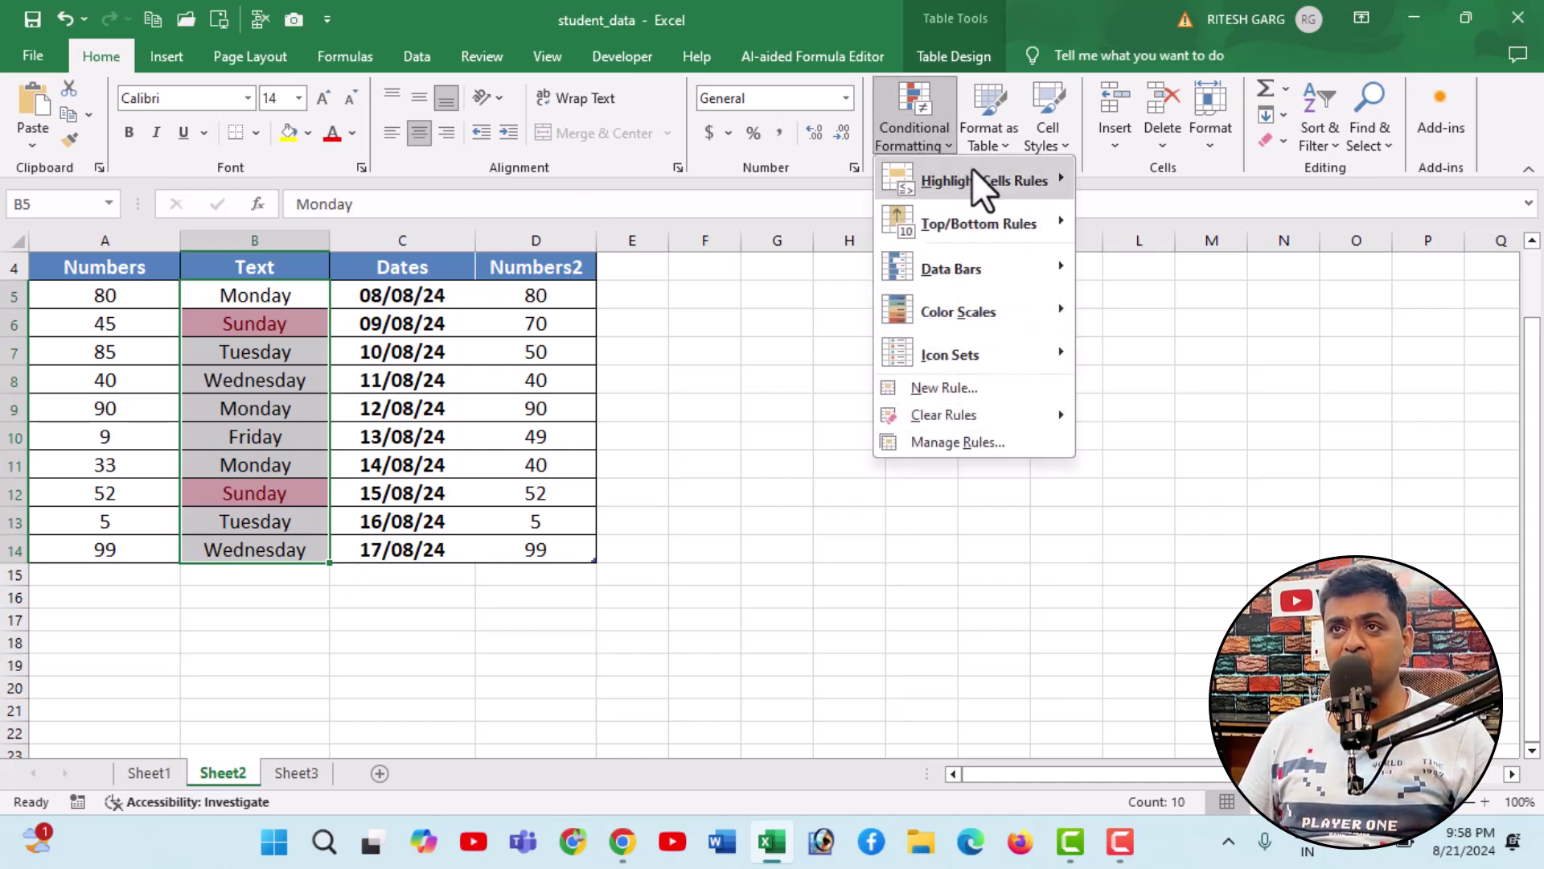
mouse_move(983, 179)
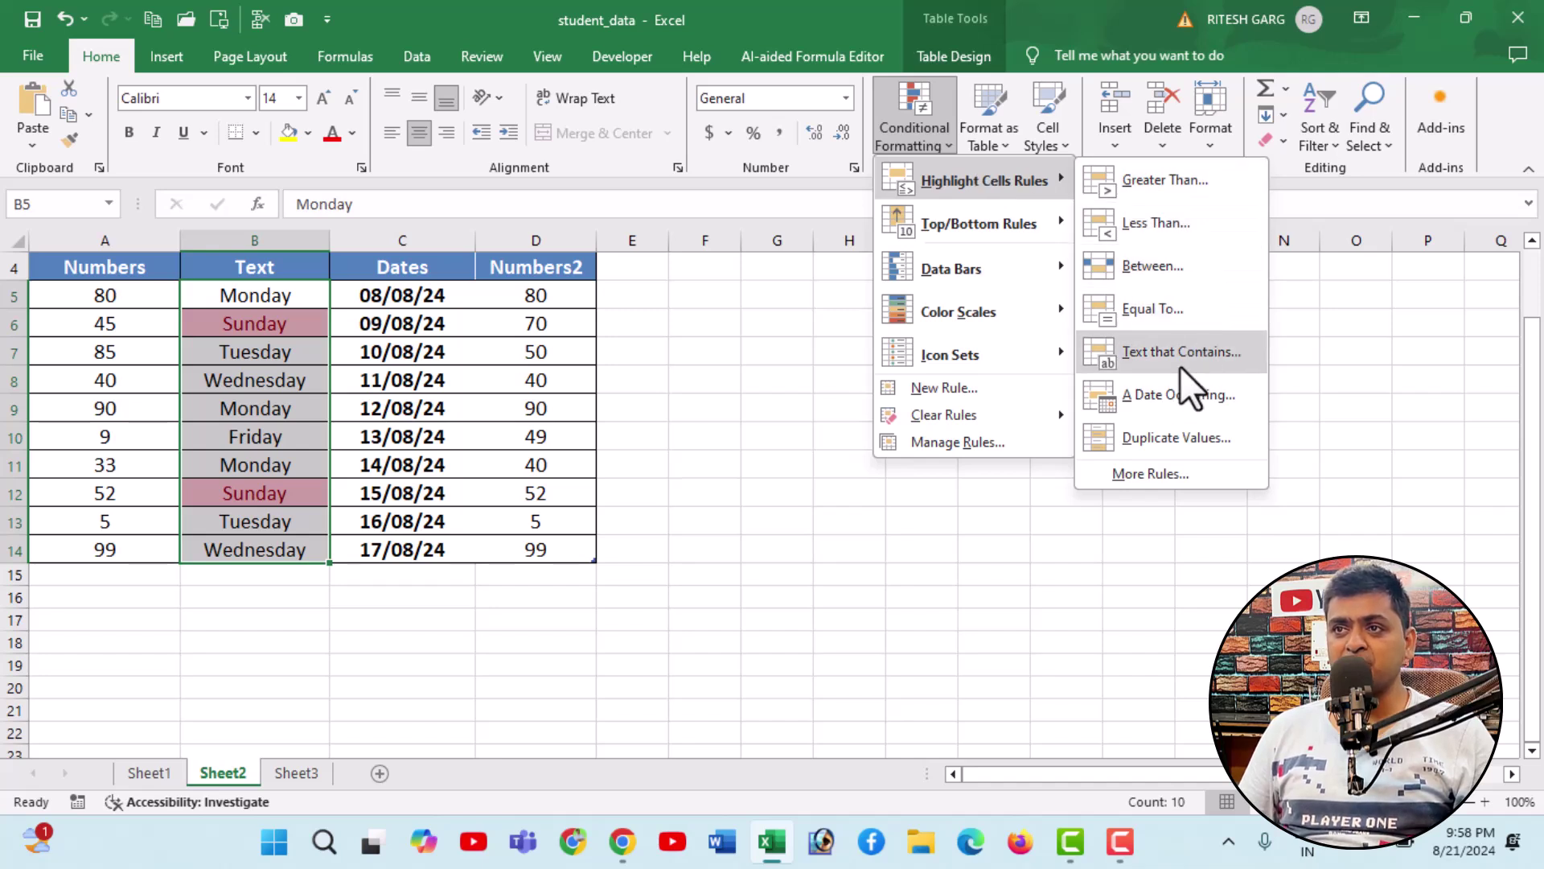
left_click(673, 366)
left_click(563, 351)
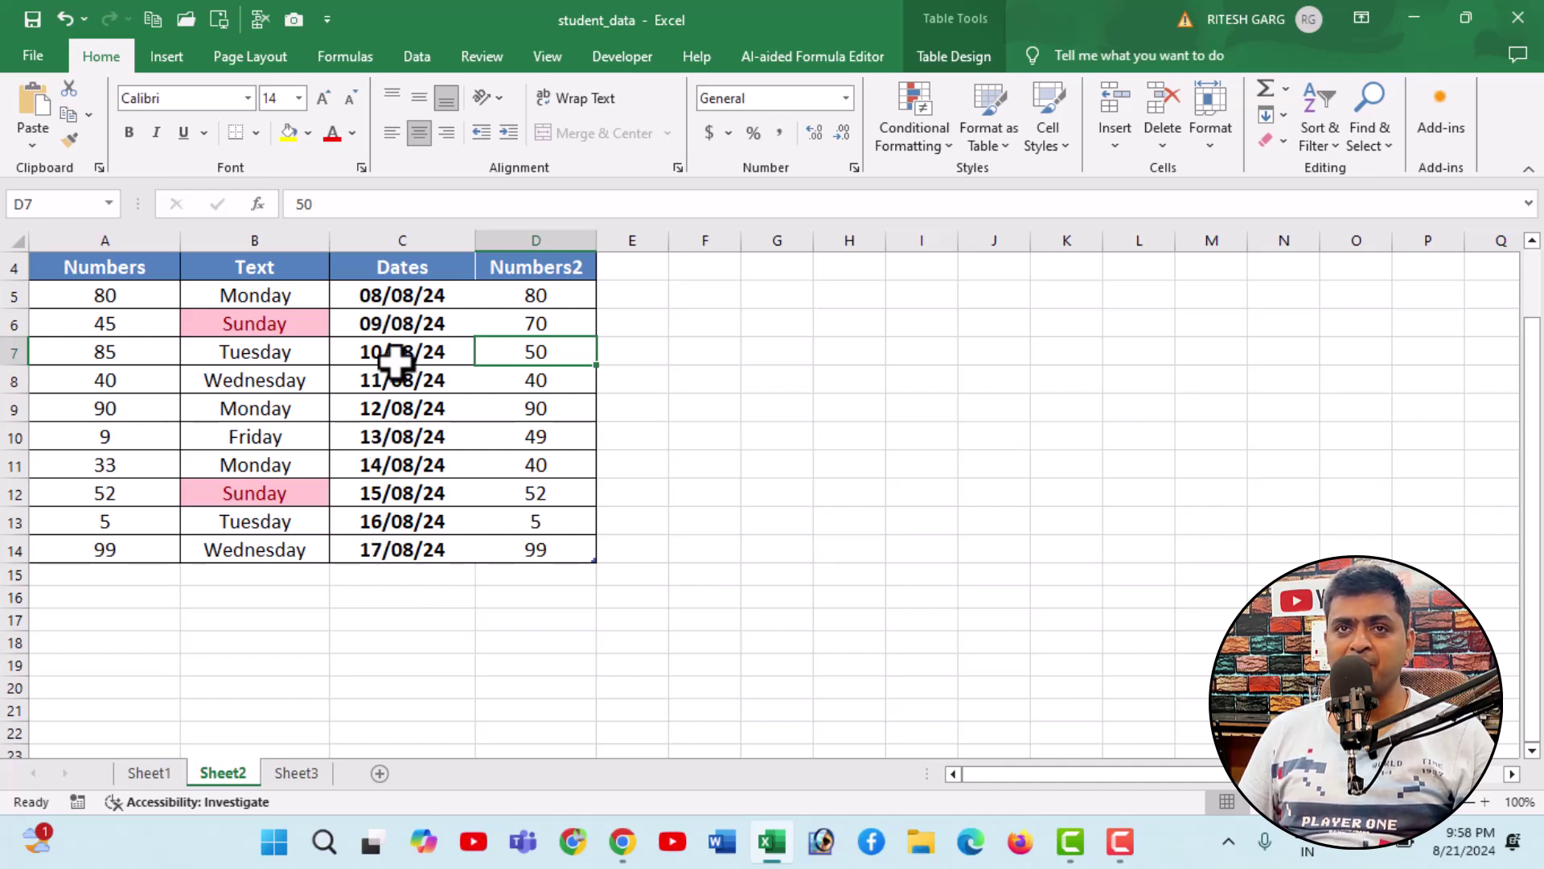
left_click_drag(418, 303, 403, 539)
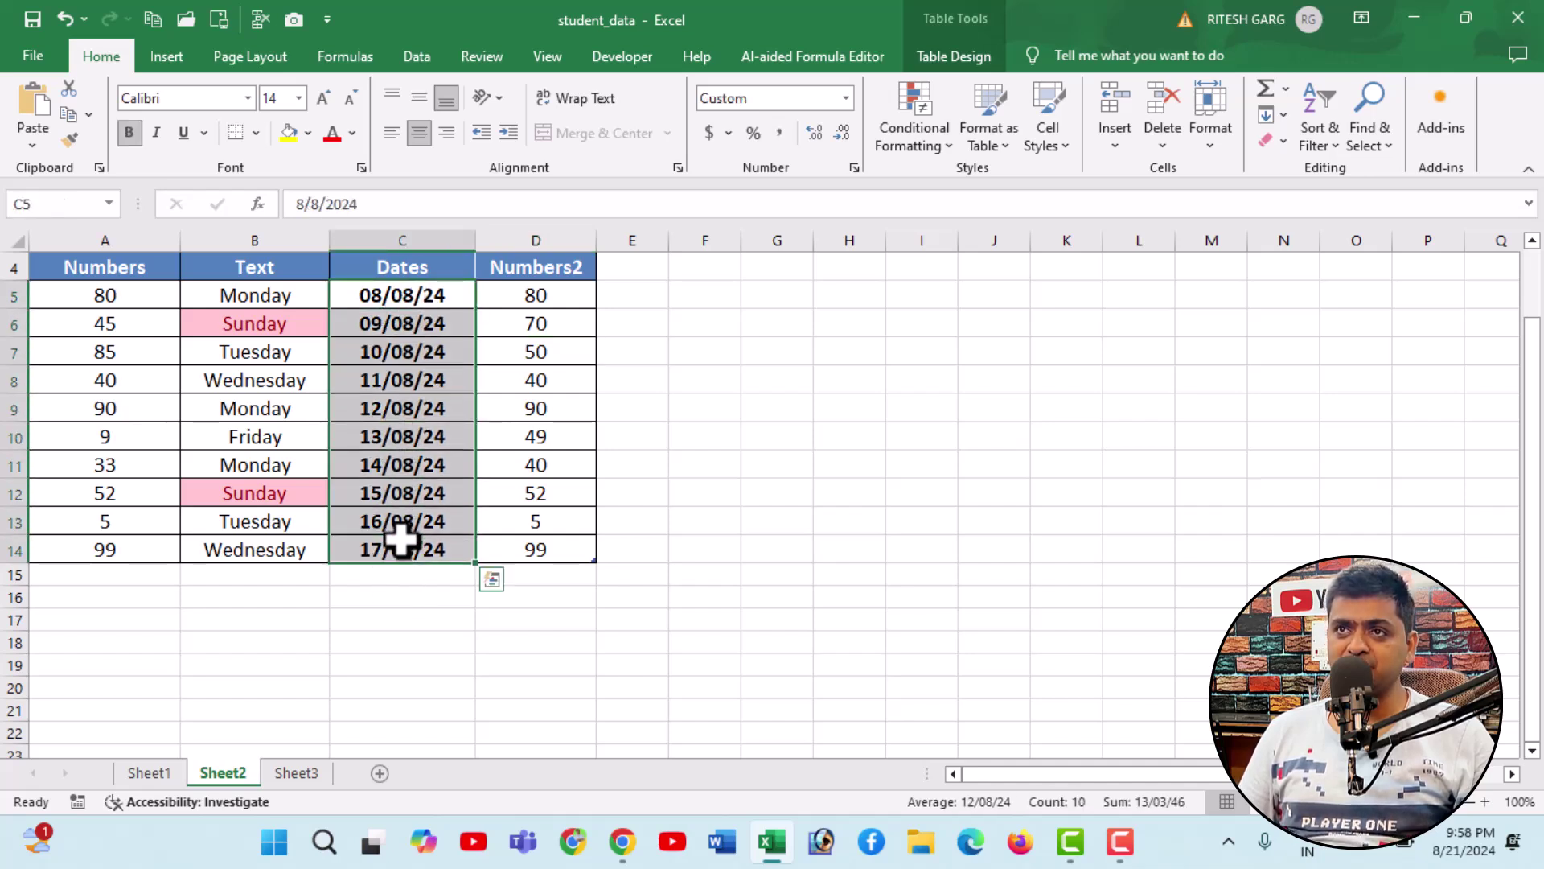
Step: Add an A Date Occurring rule for Last week with Yellow Fill and Dark Yellow Text
left_click(933, 142)
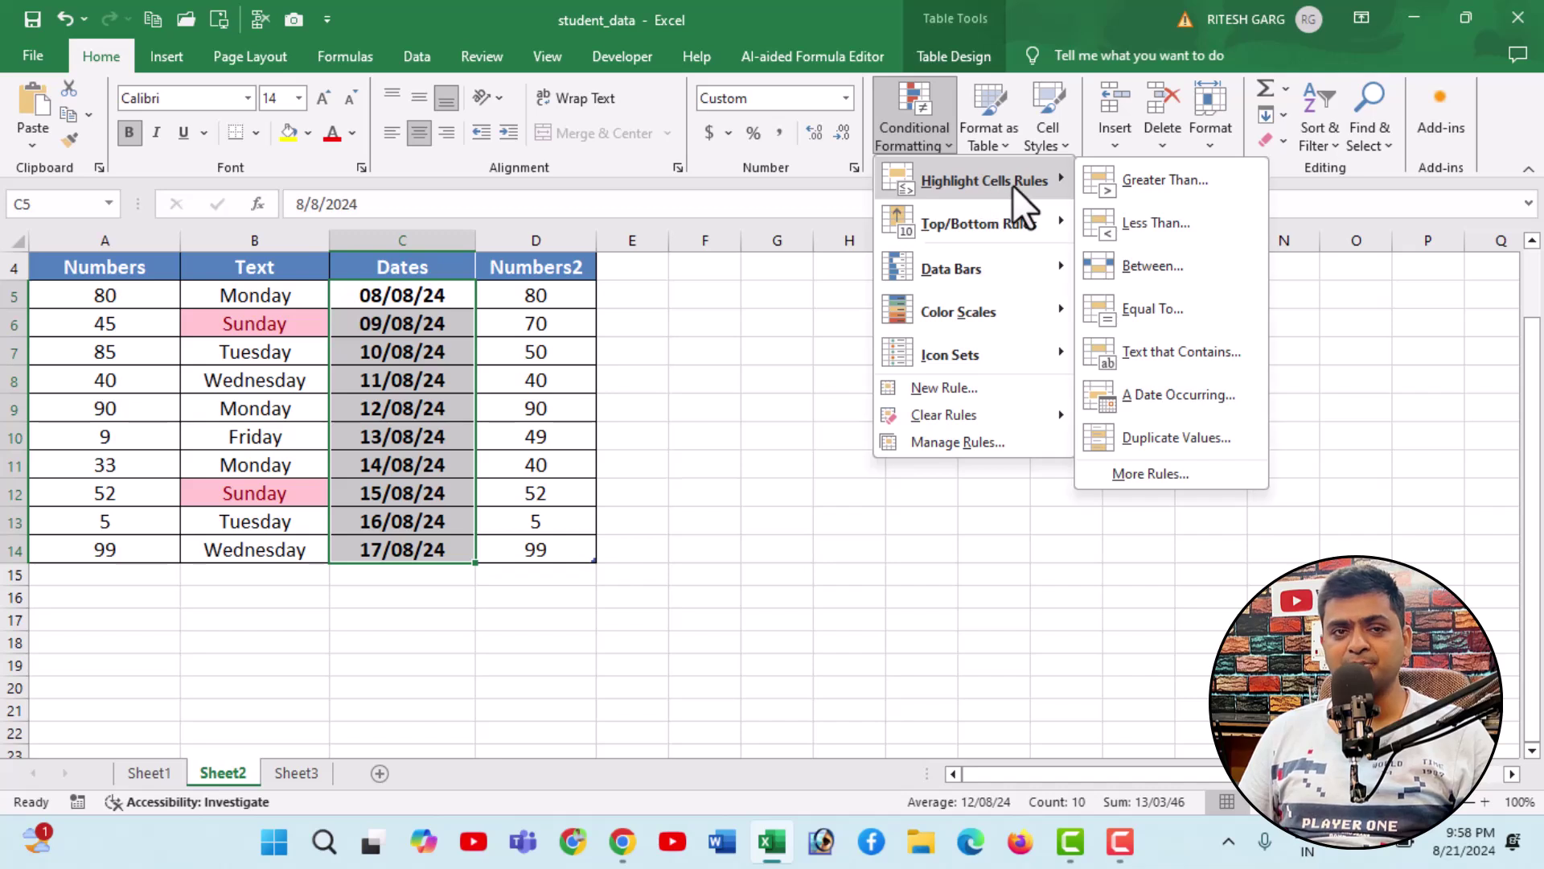
mouse_move(983, 179)
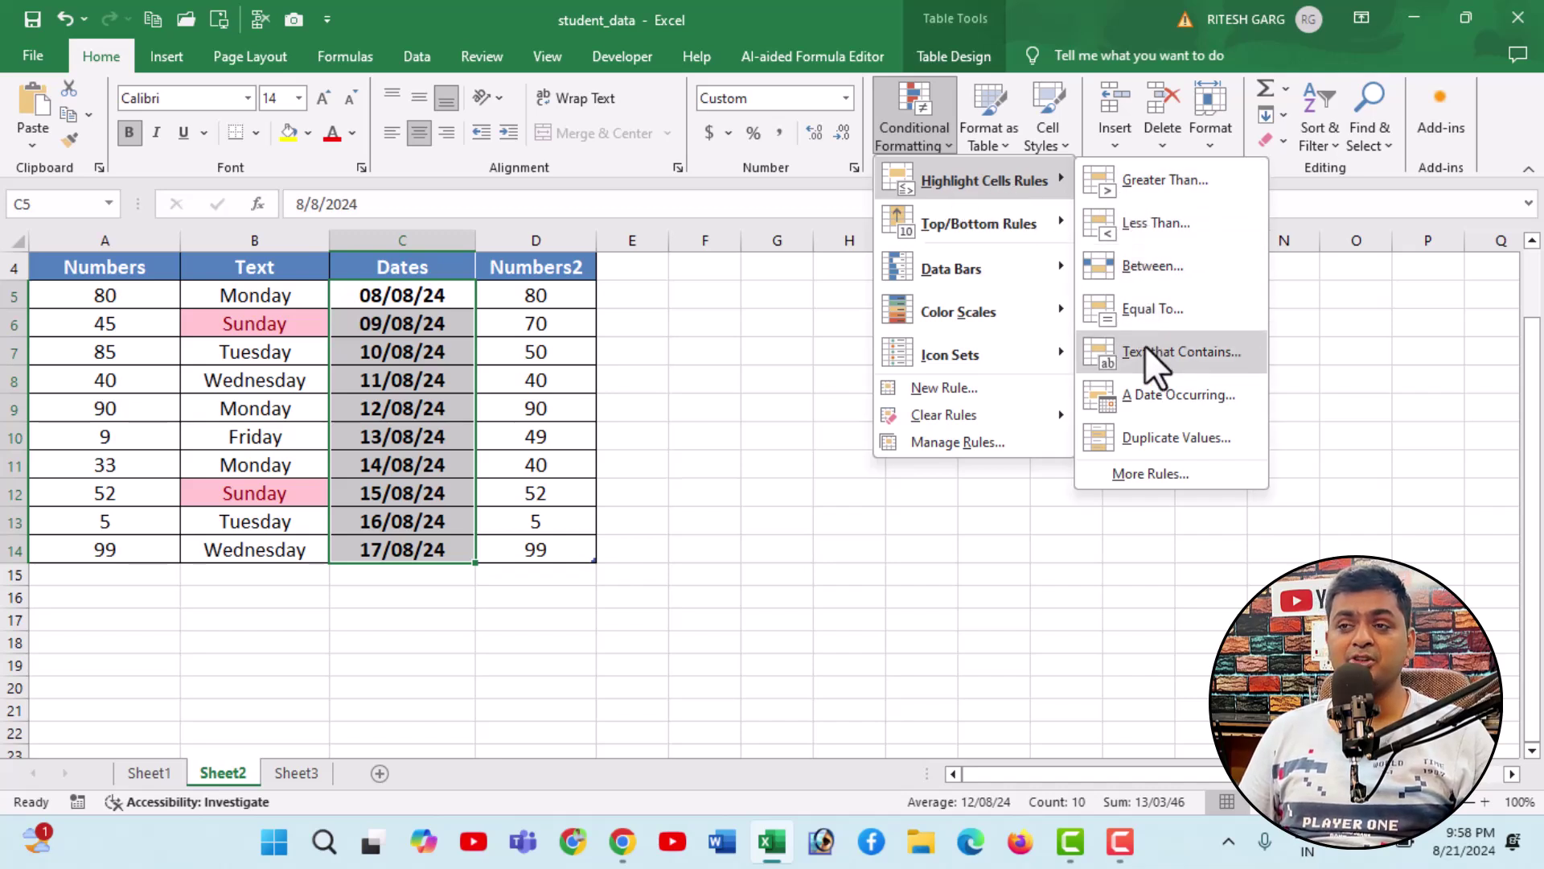
left_click(1169, 403)
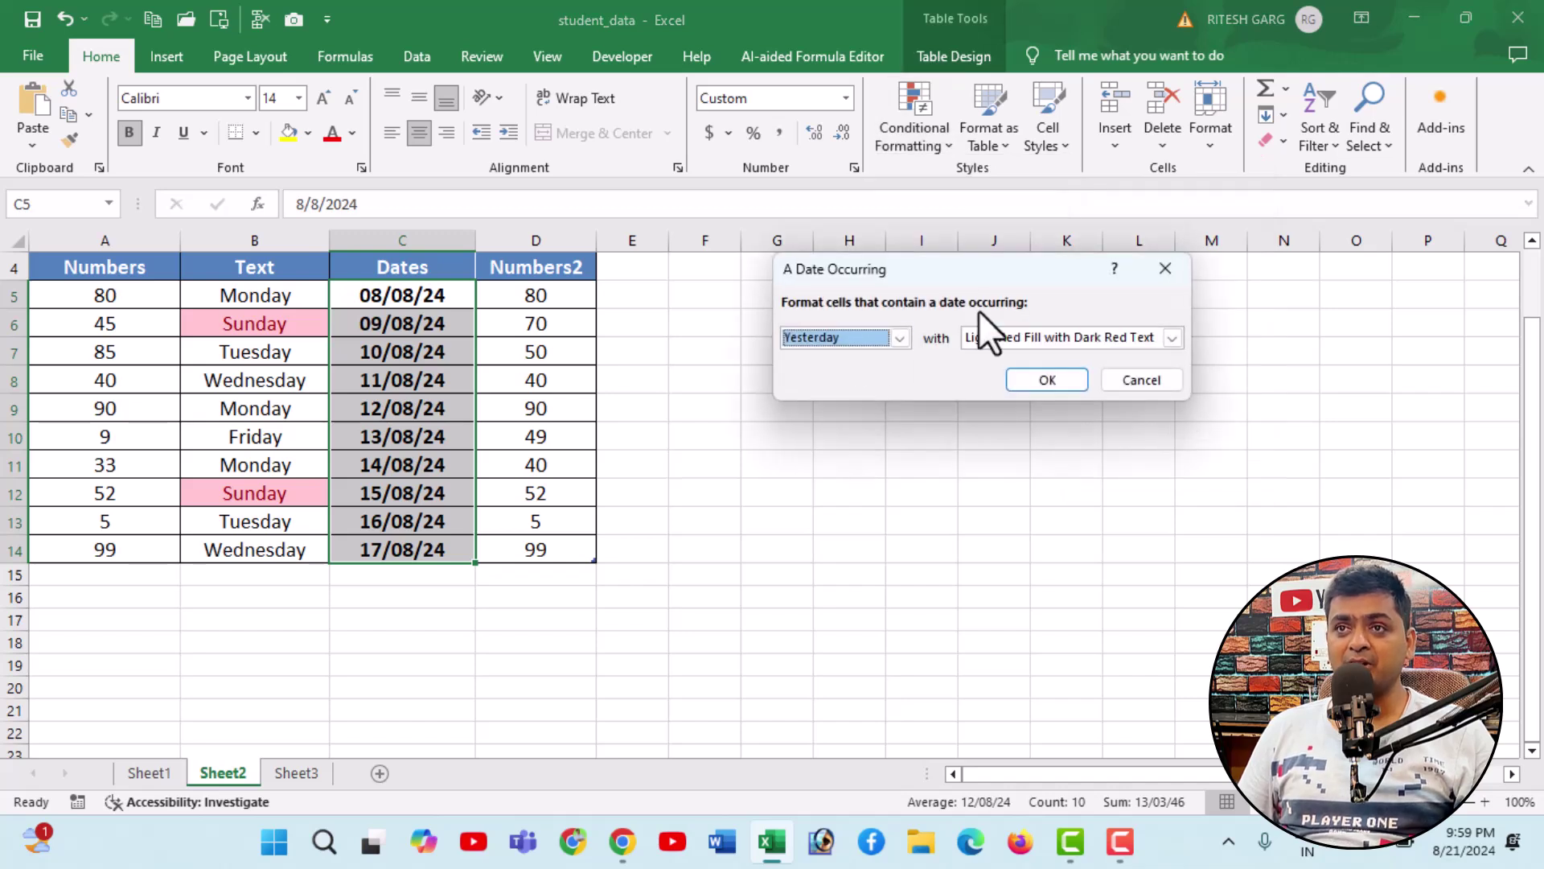
left_click_drag(950, 263, 859, 251)
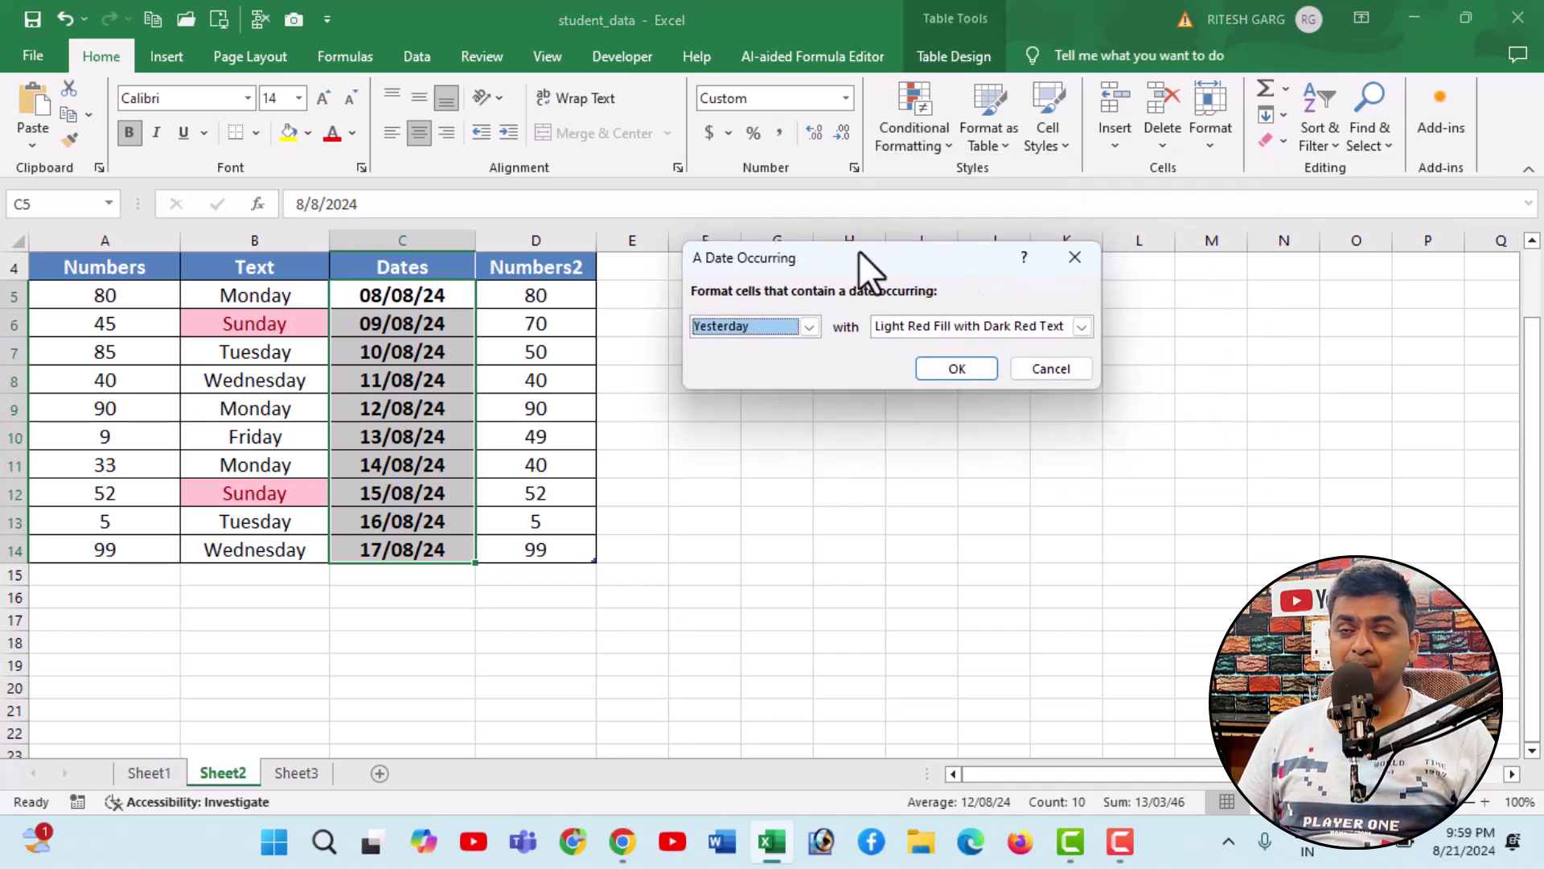
left_click(809, 328)
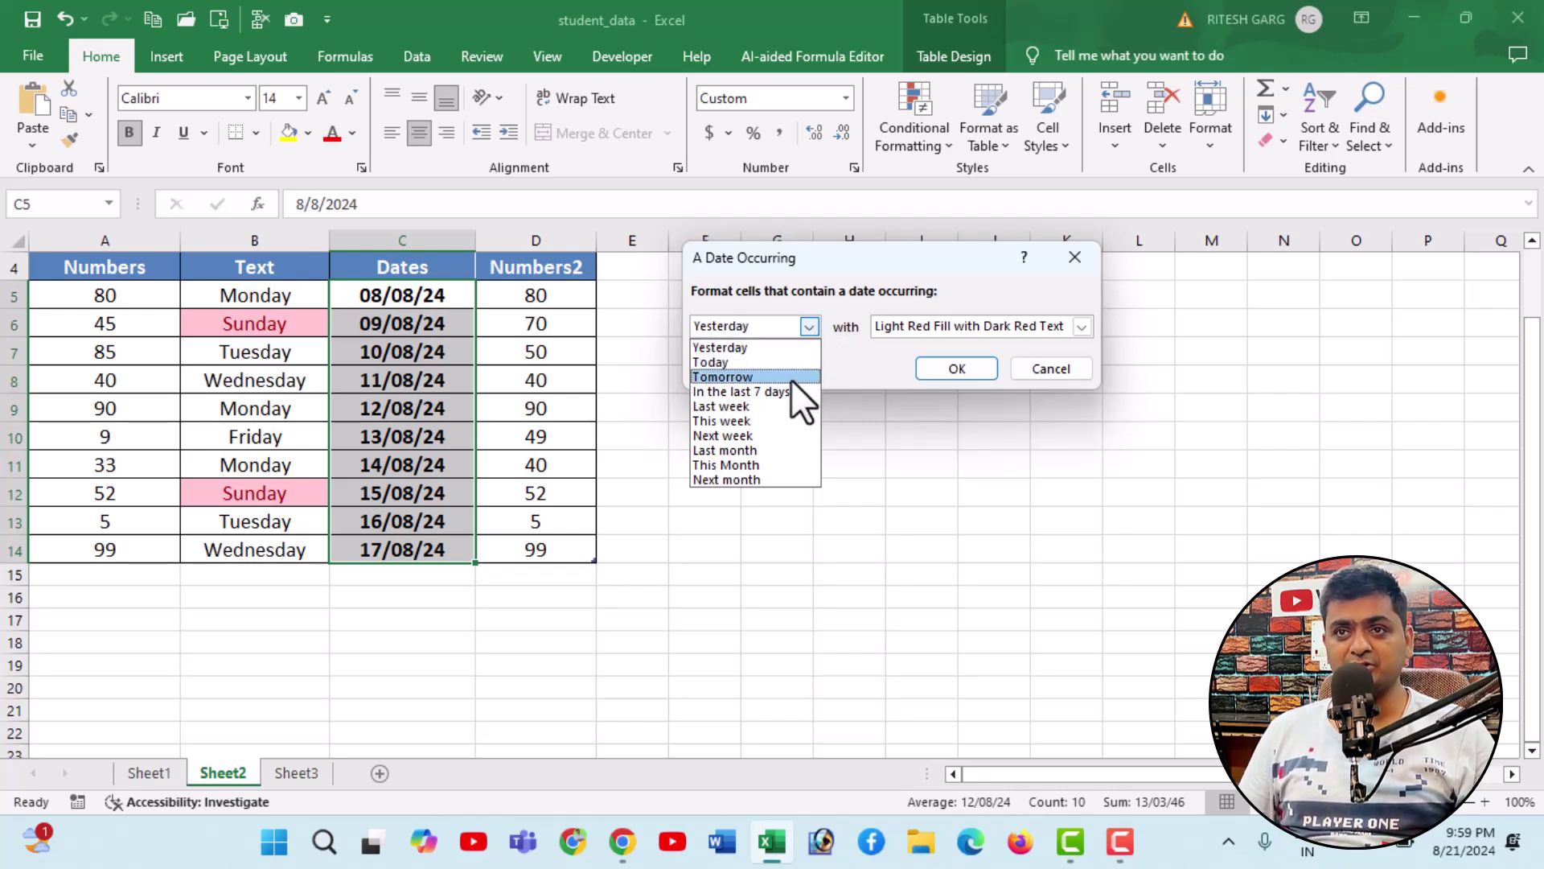
left_click(775, 405)
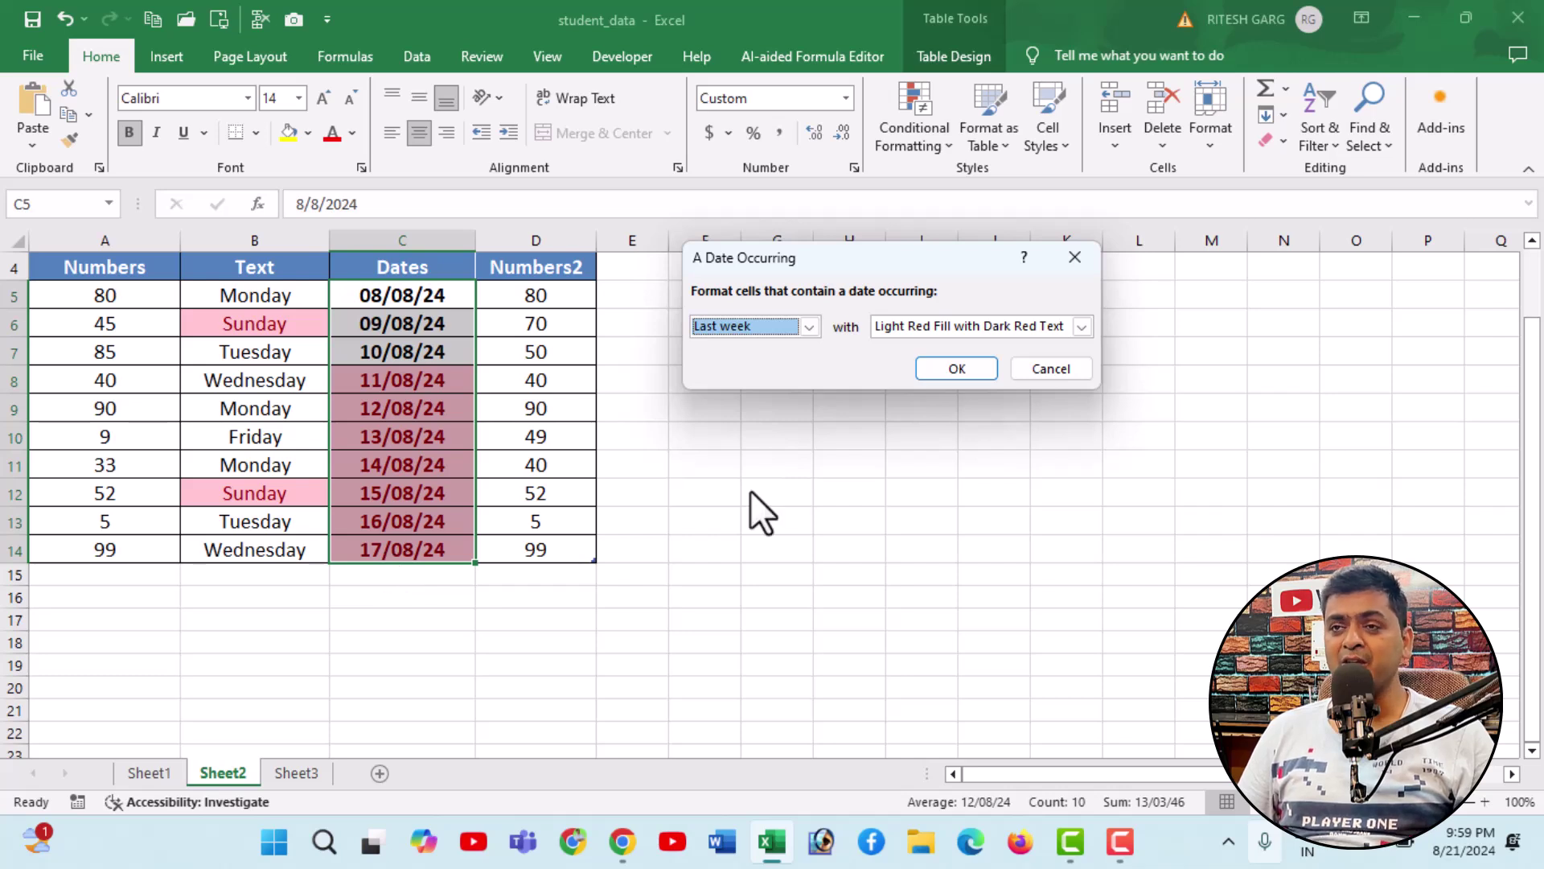
left_click(1082, 325)
left_click(972, 359)
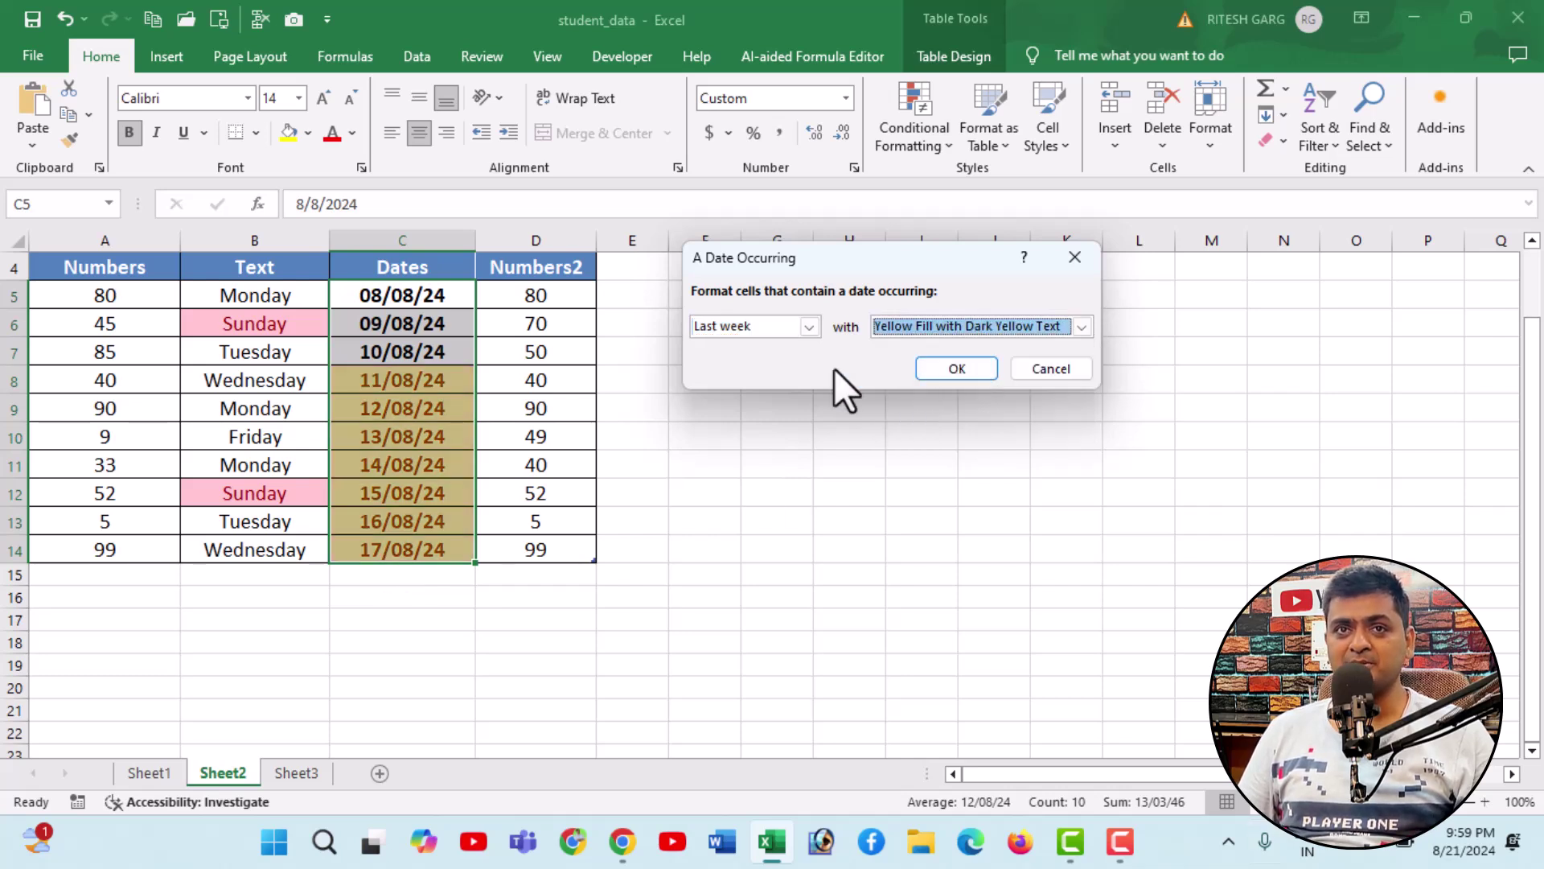
left_click(939, 365)
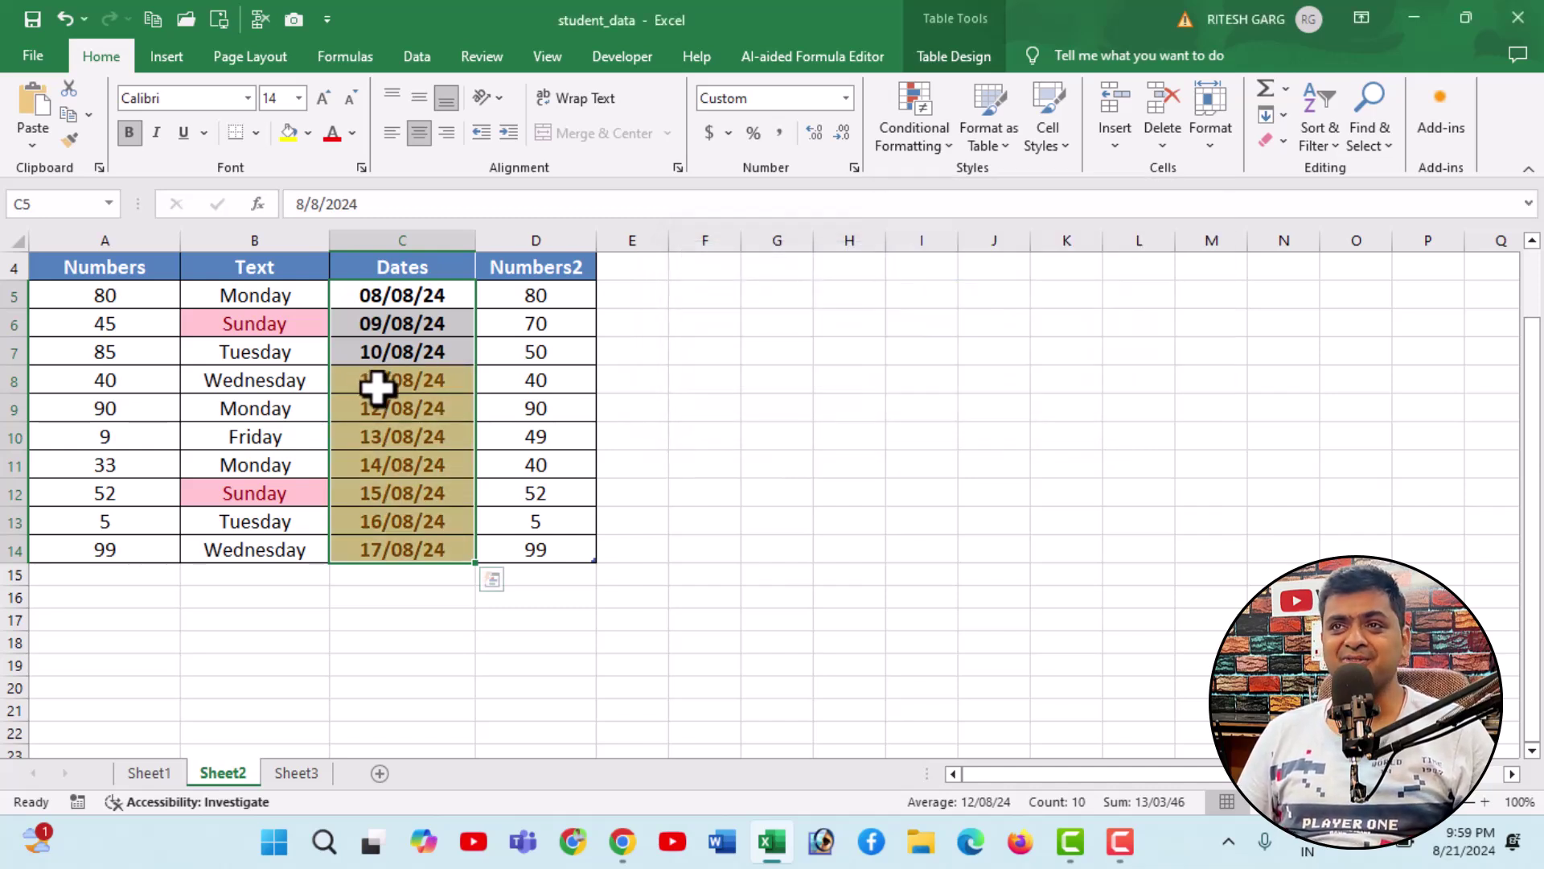
left_click(931, 147)
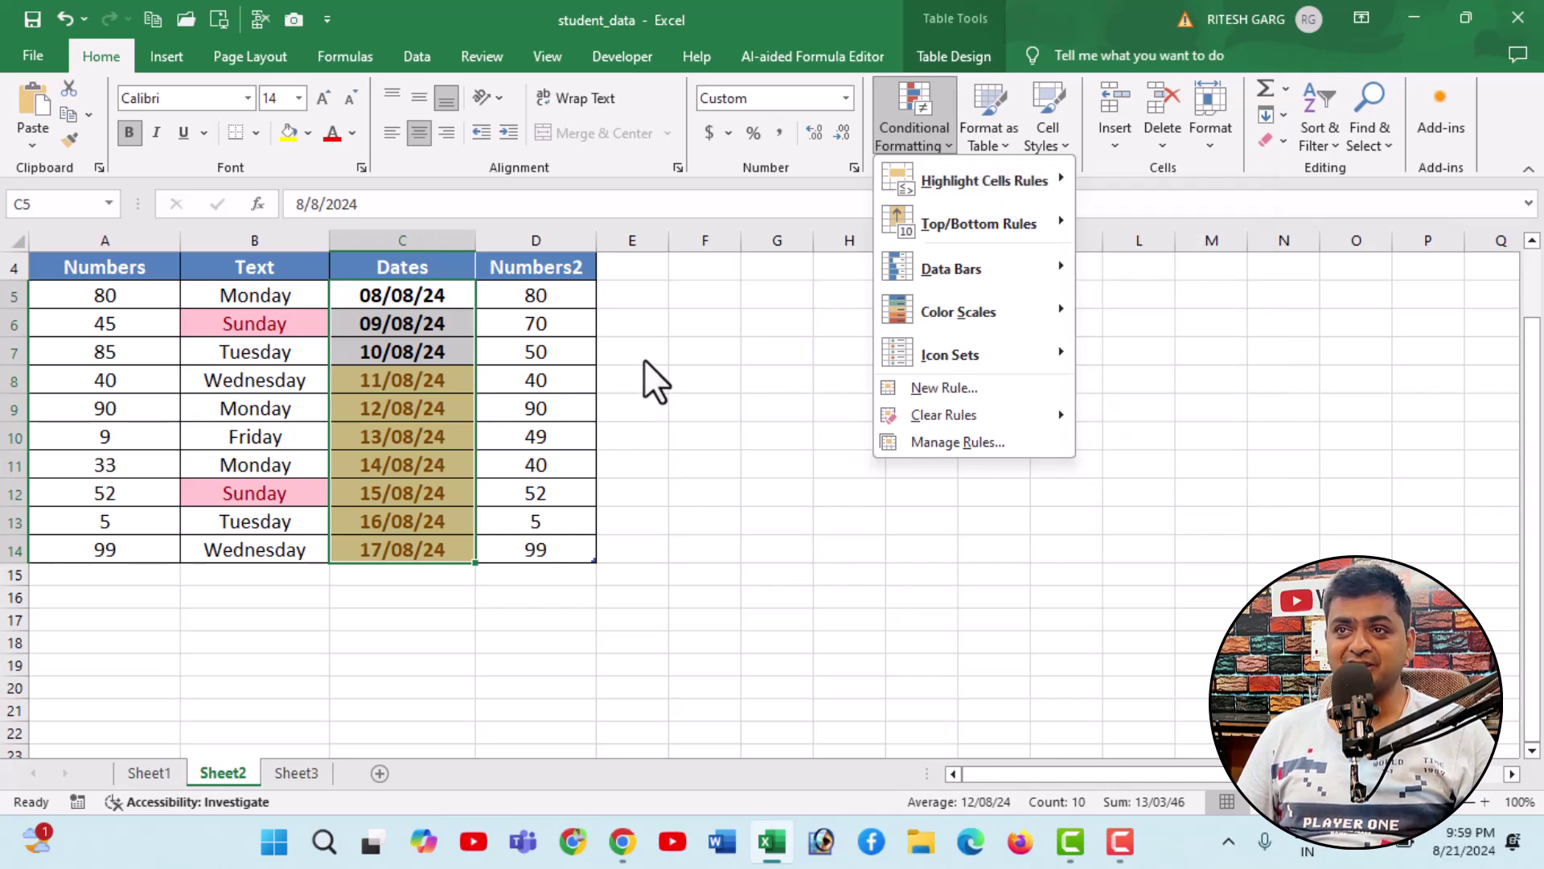
Step: Clear all rules for table A5:D14, then select the Text entries B5:B14
left_click(255, 352)
left_click_drag(93, 297, 541, 561)
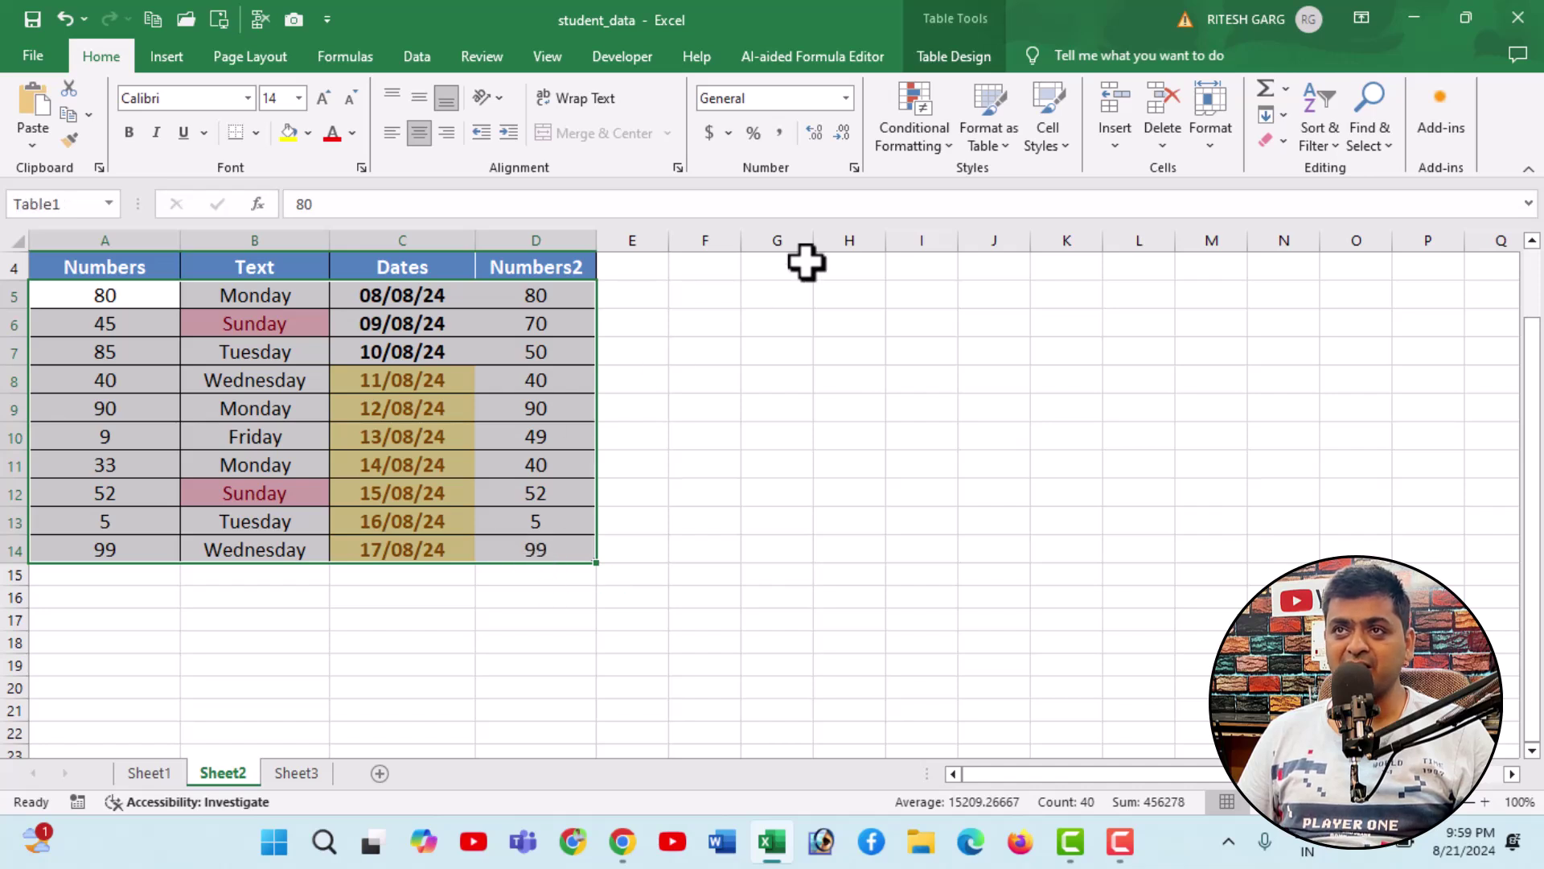
left_click(941, 141)
mouse_move(944, 415)
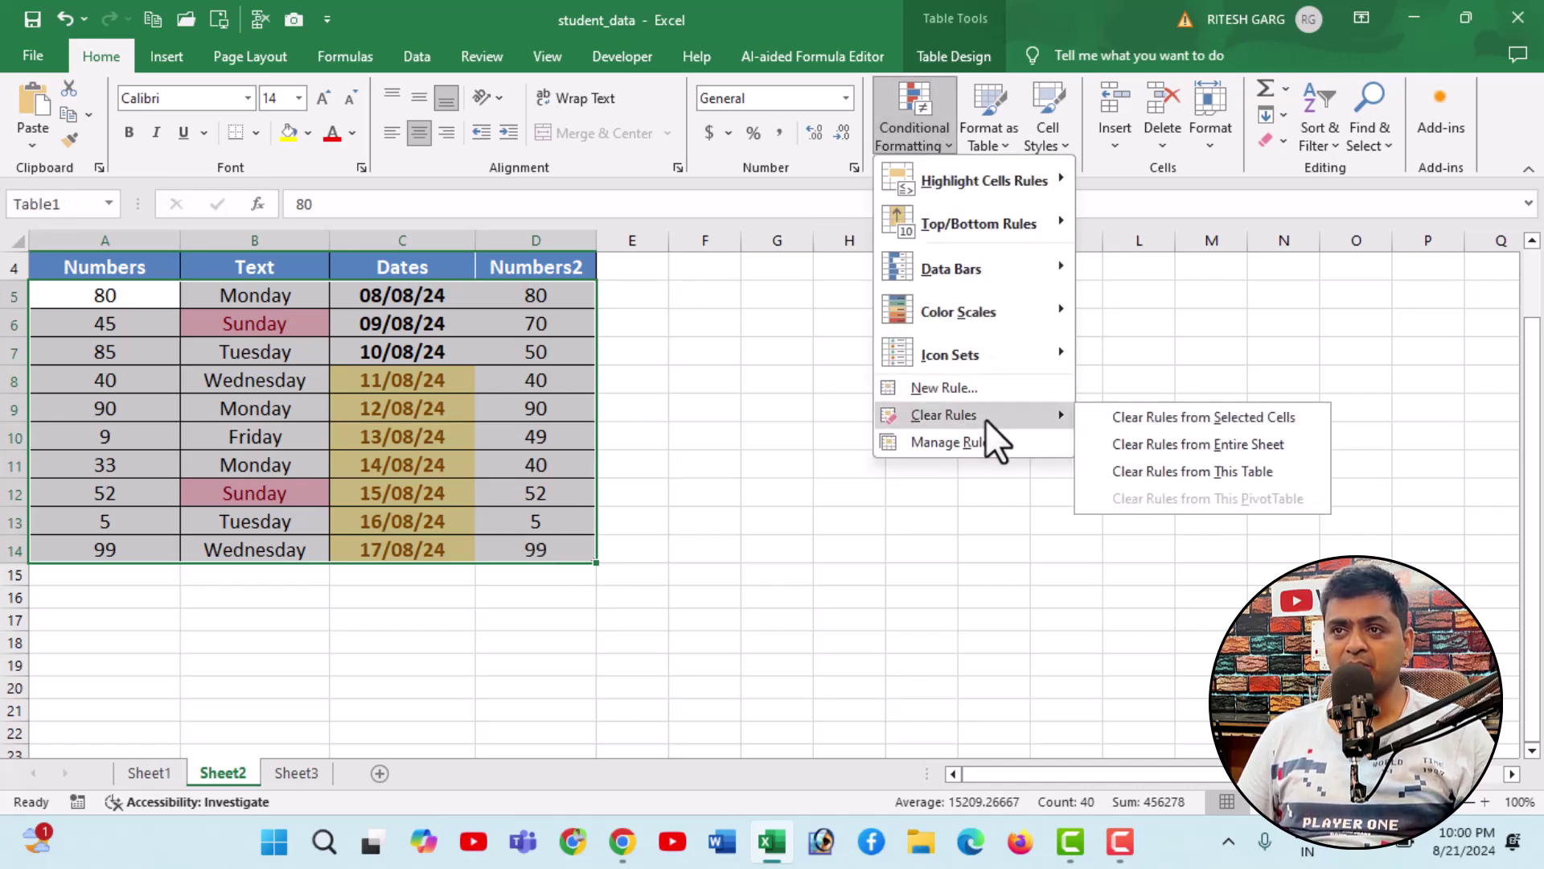
left_click(1192, 447)
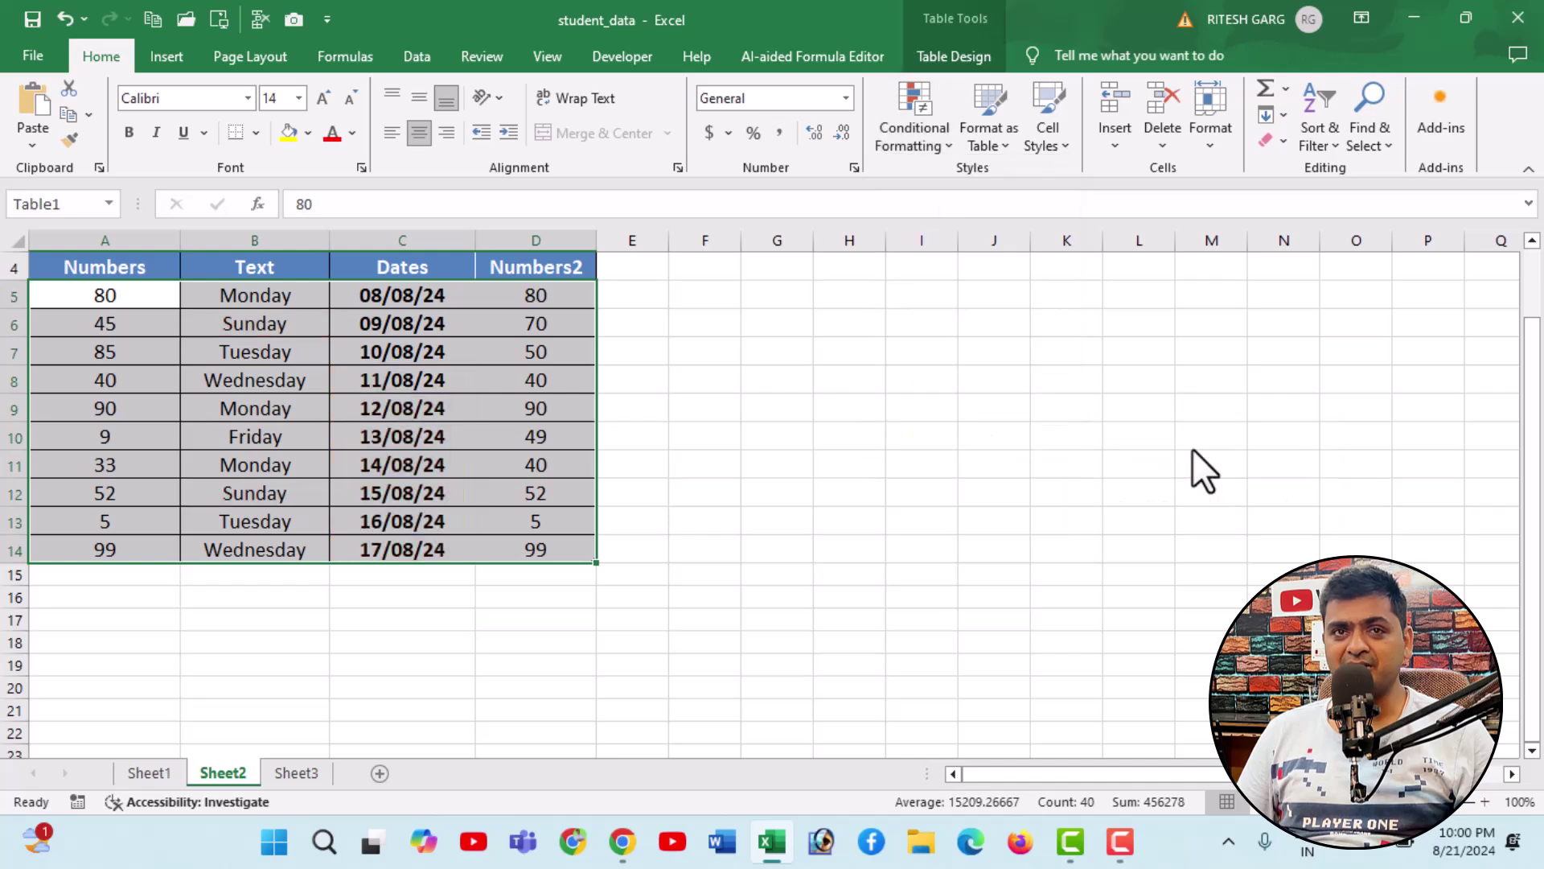
left_click(1190, 449)
left_click(405, 321)
left_click_drag(294, 300, 277, 551)
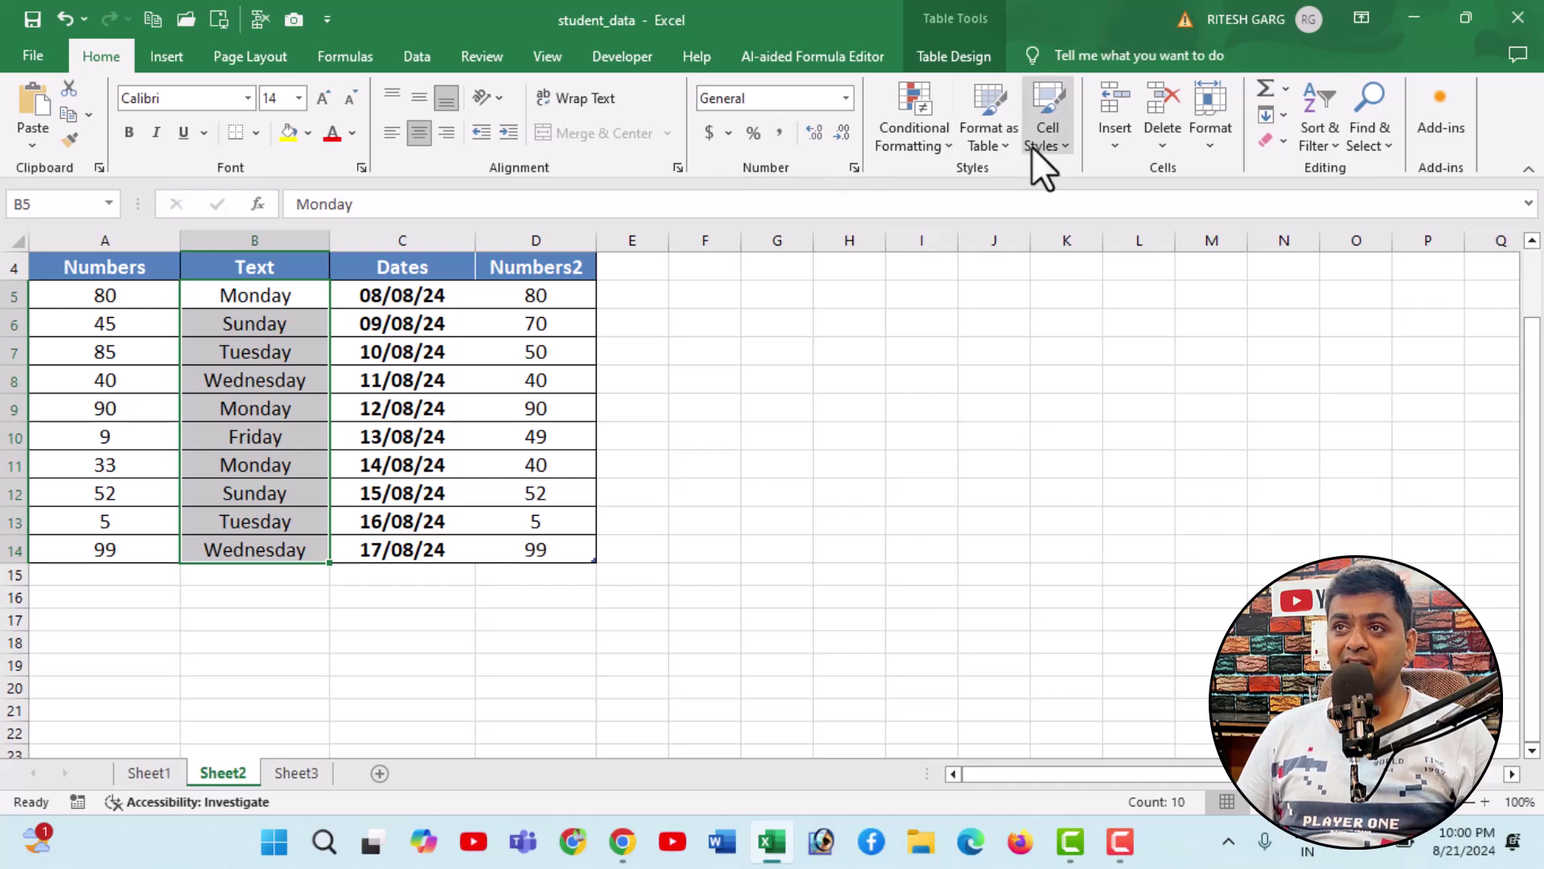
Step: Apply a Unique values rule to B5:B14 so only Friday is shaded light red
left_click(934, 145)
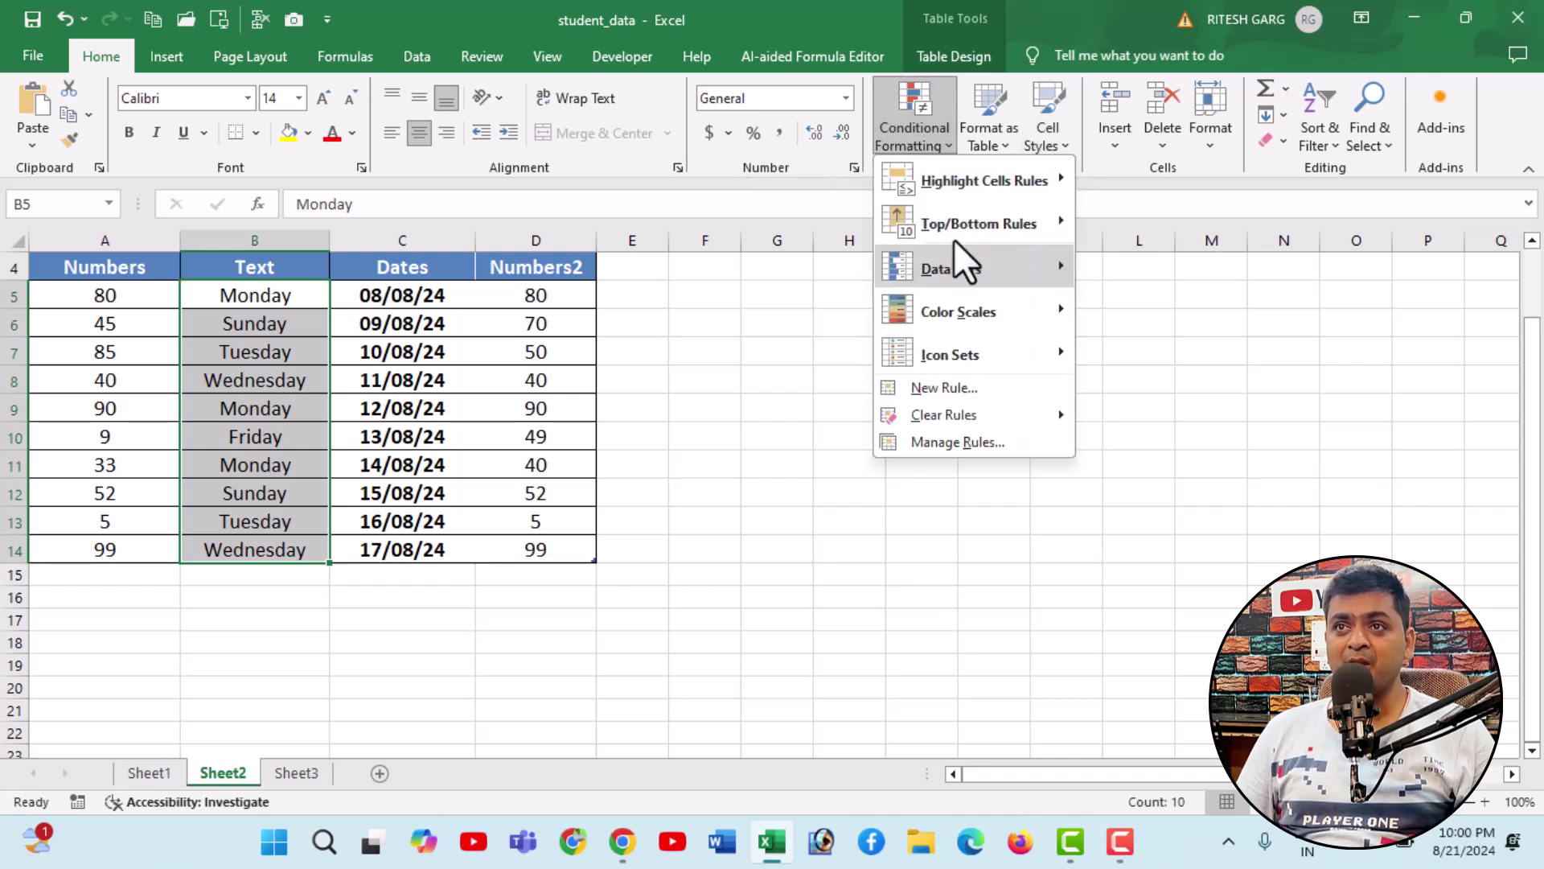
mouse_move(982, 180)
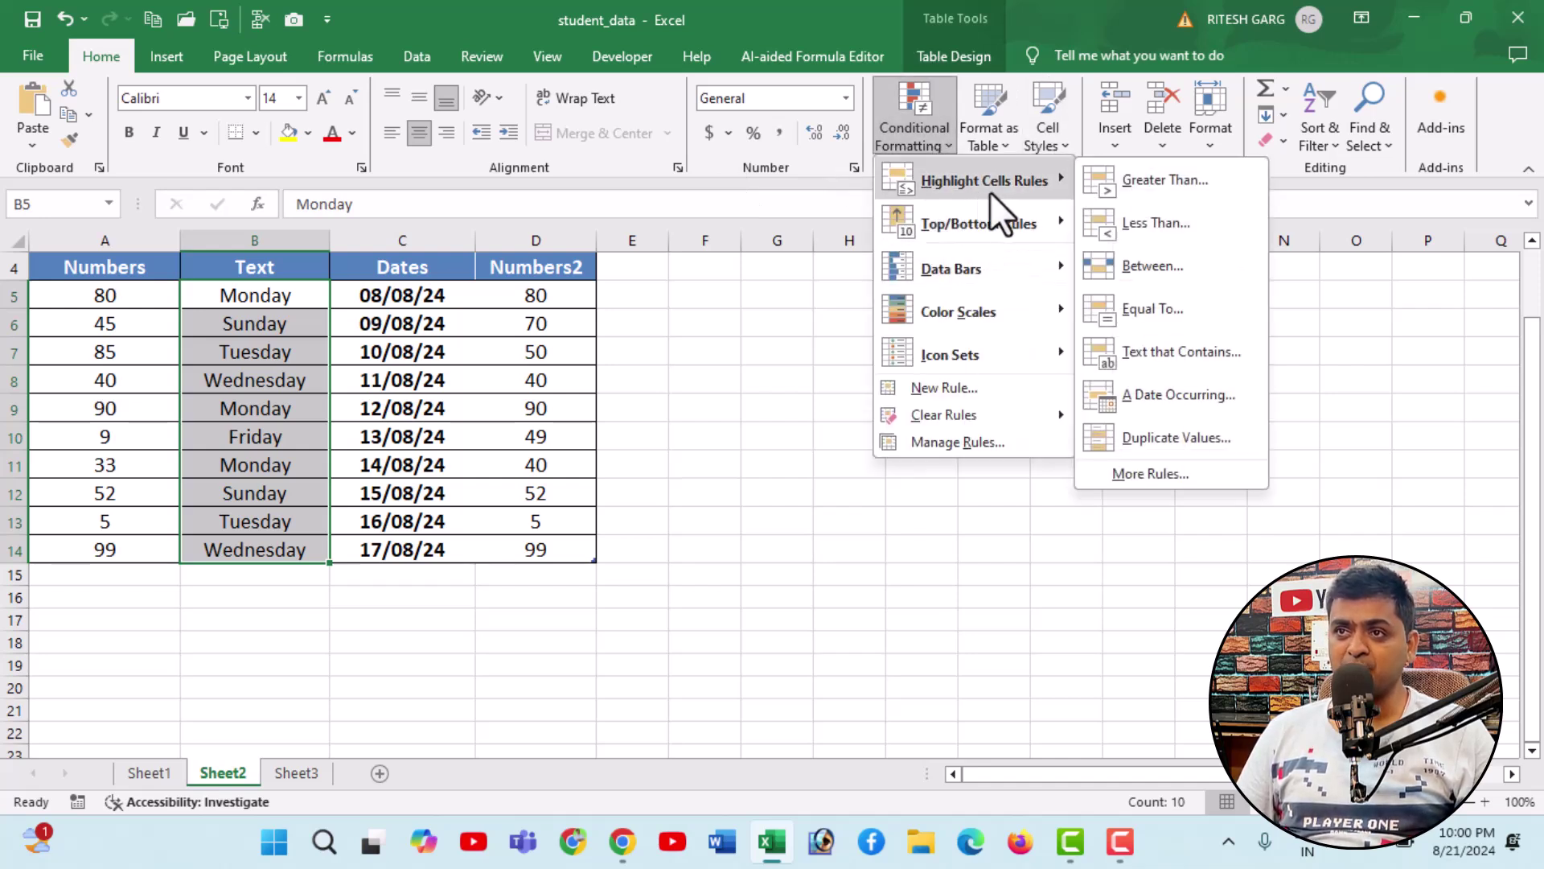
left_click(1148, 441)
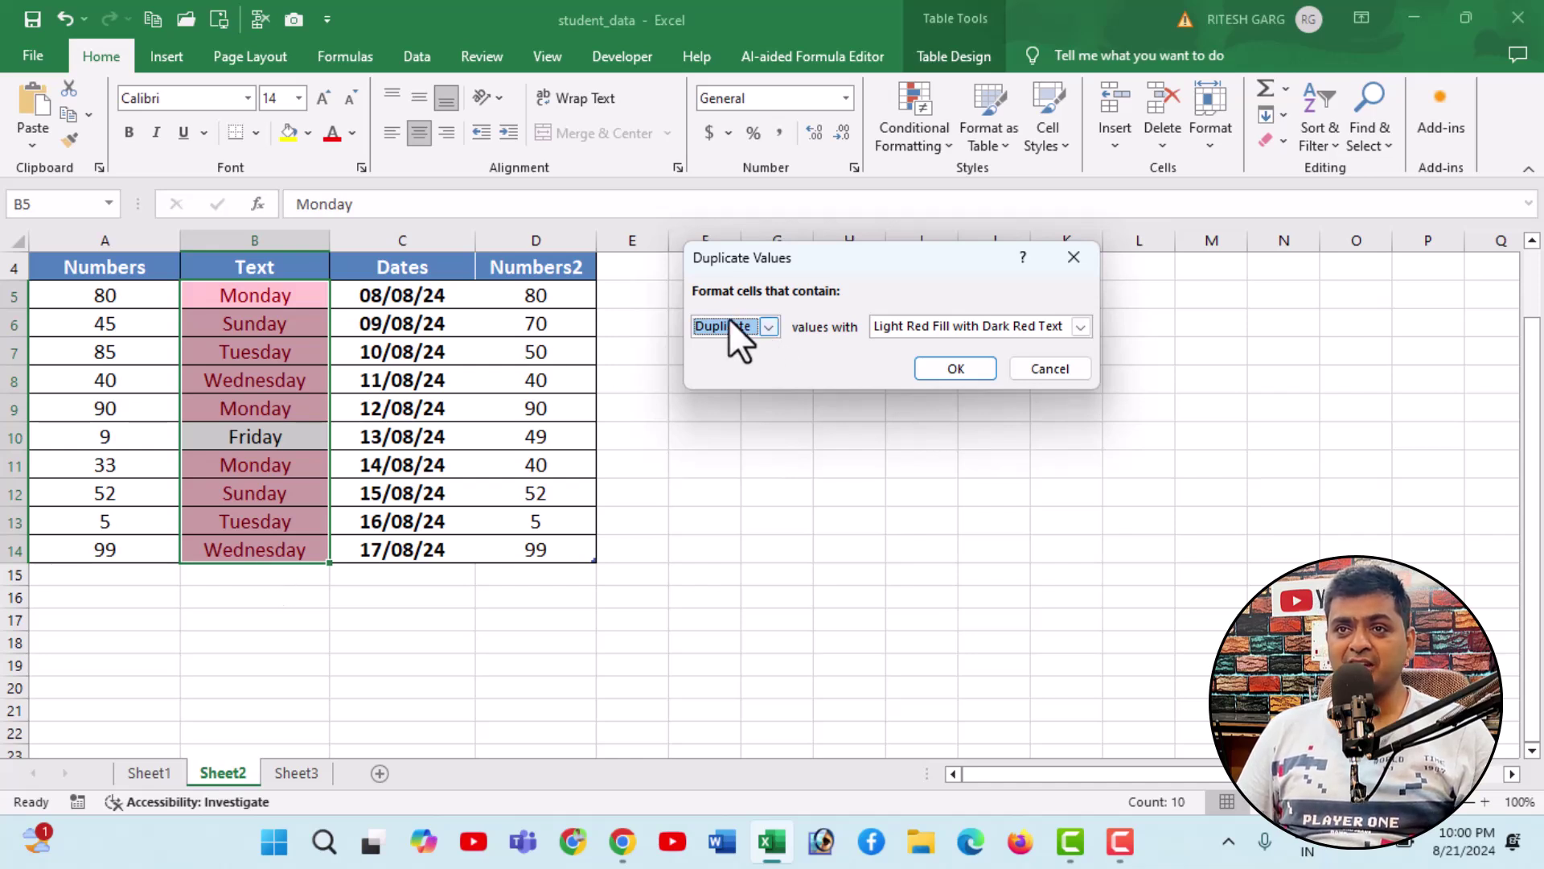
left_click(765, 328)
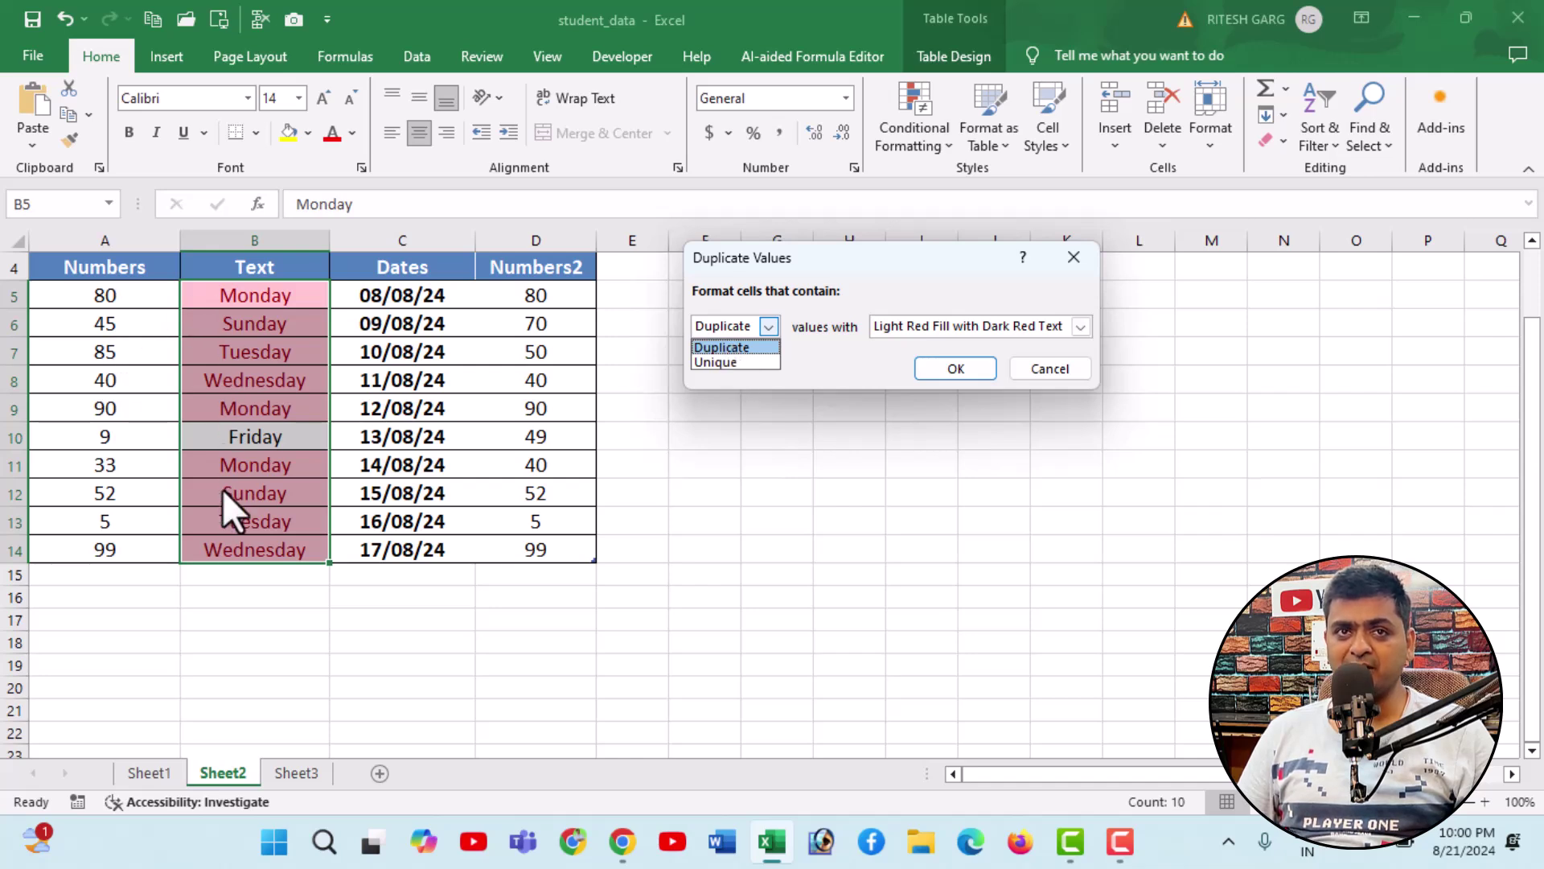
left_click(720, 362)
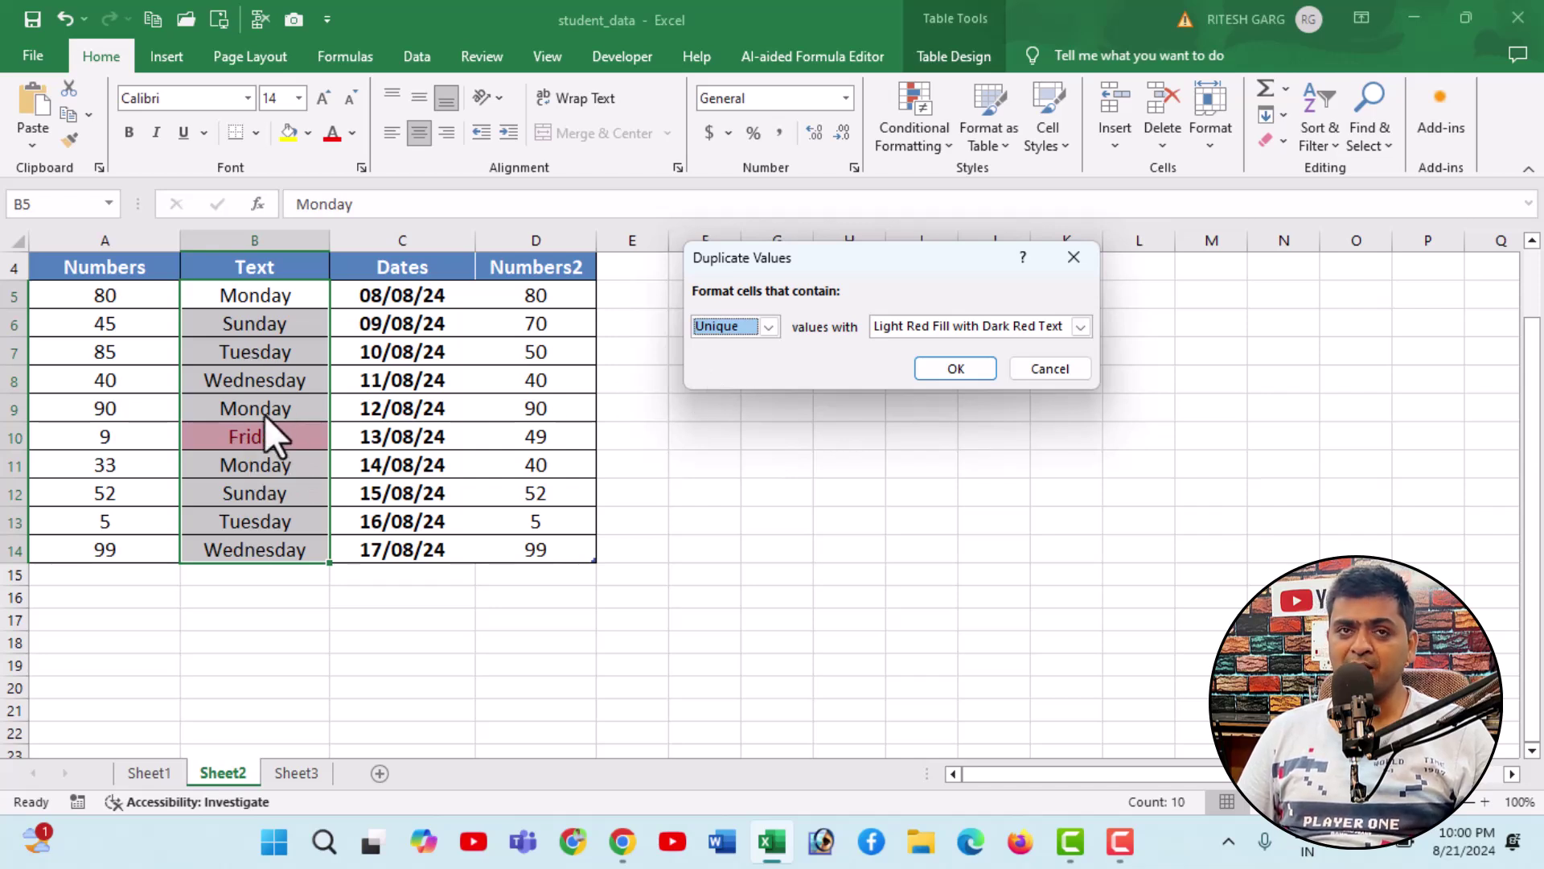
left_click(954, 367)
left_click(517, 391)
left_click(252, 291)
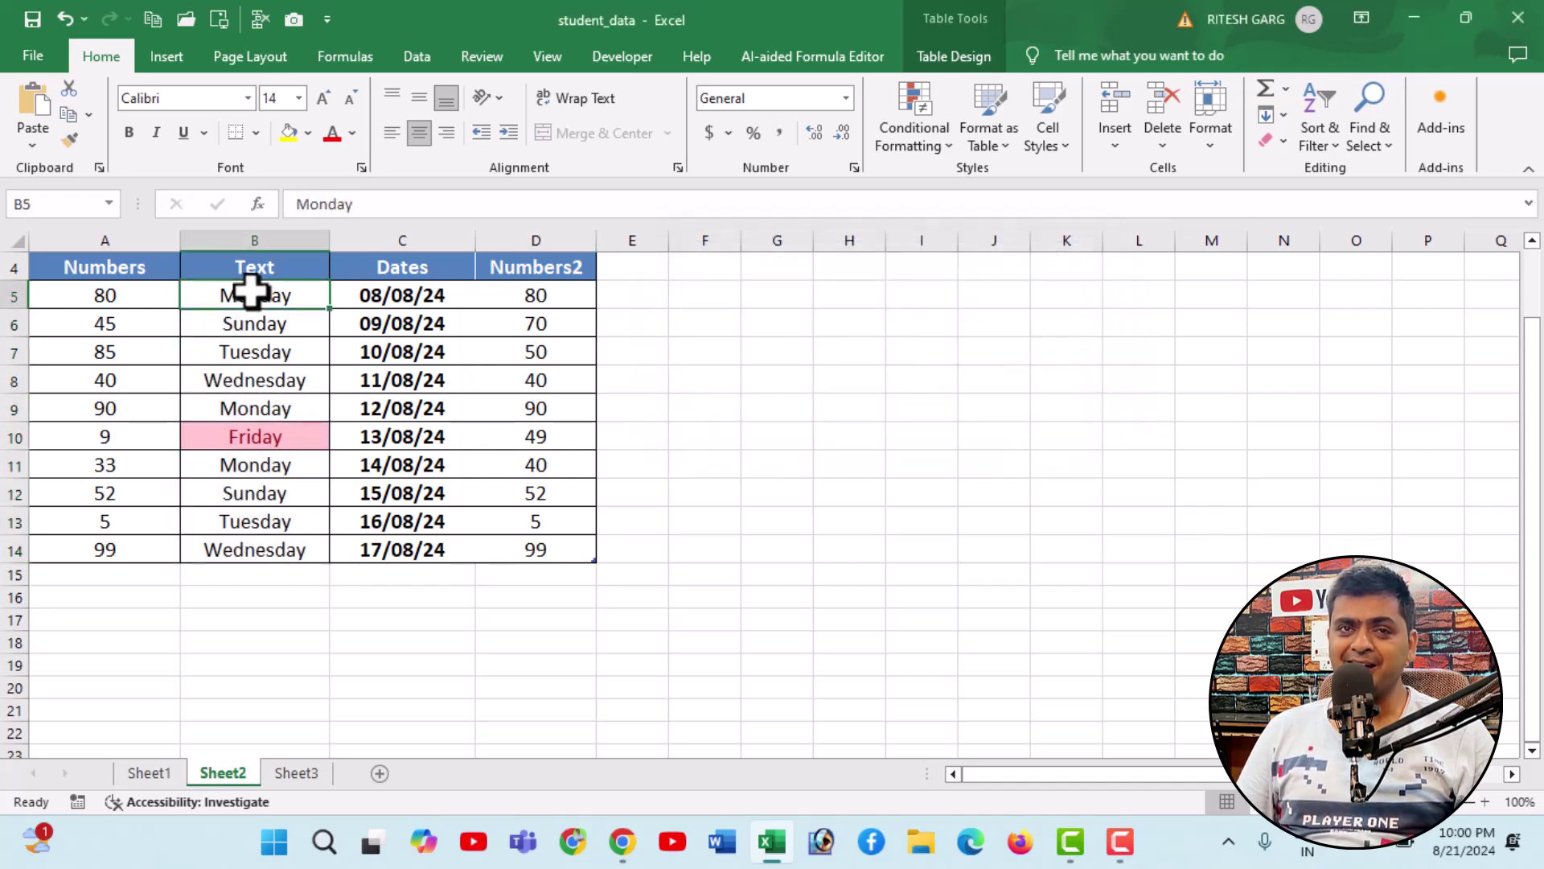
left_click_drag(251, 291, 252, 547)
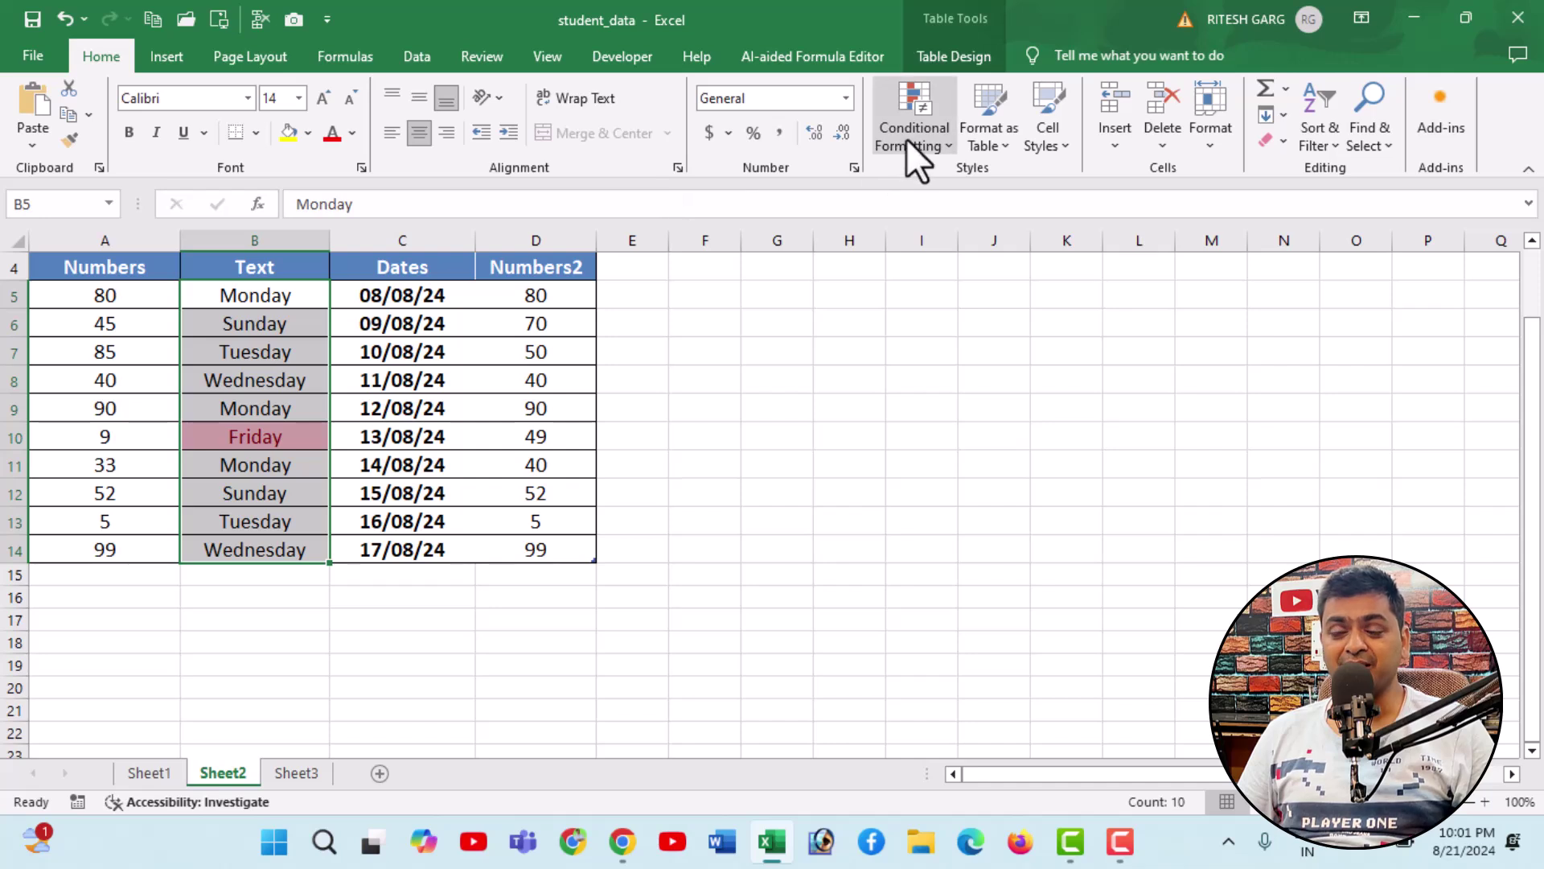
left_click(925, 125)
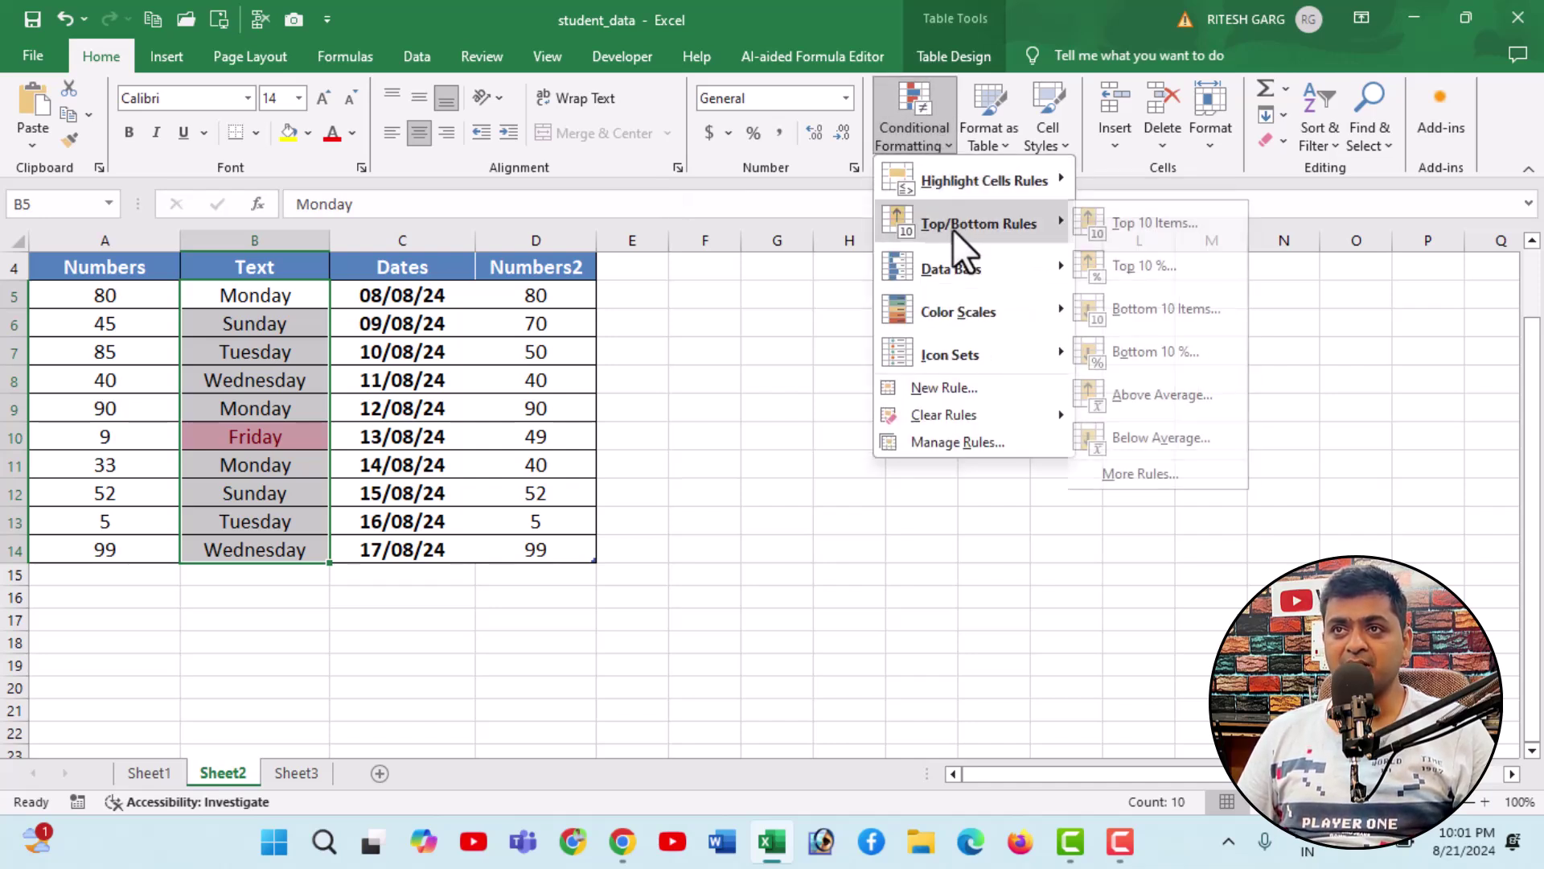
mouse_move(978, 223)
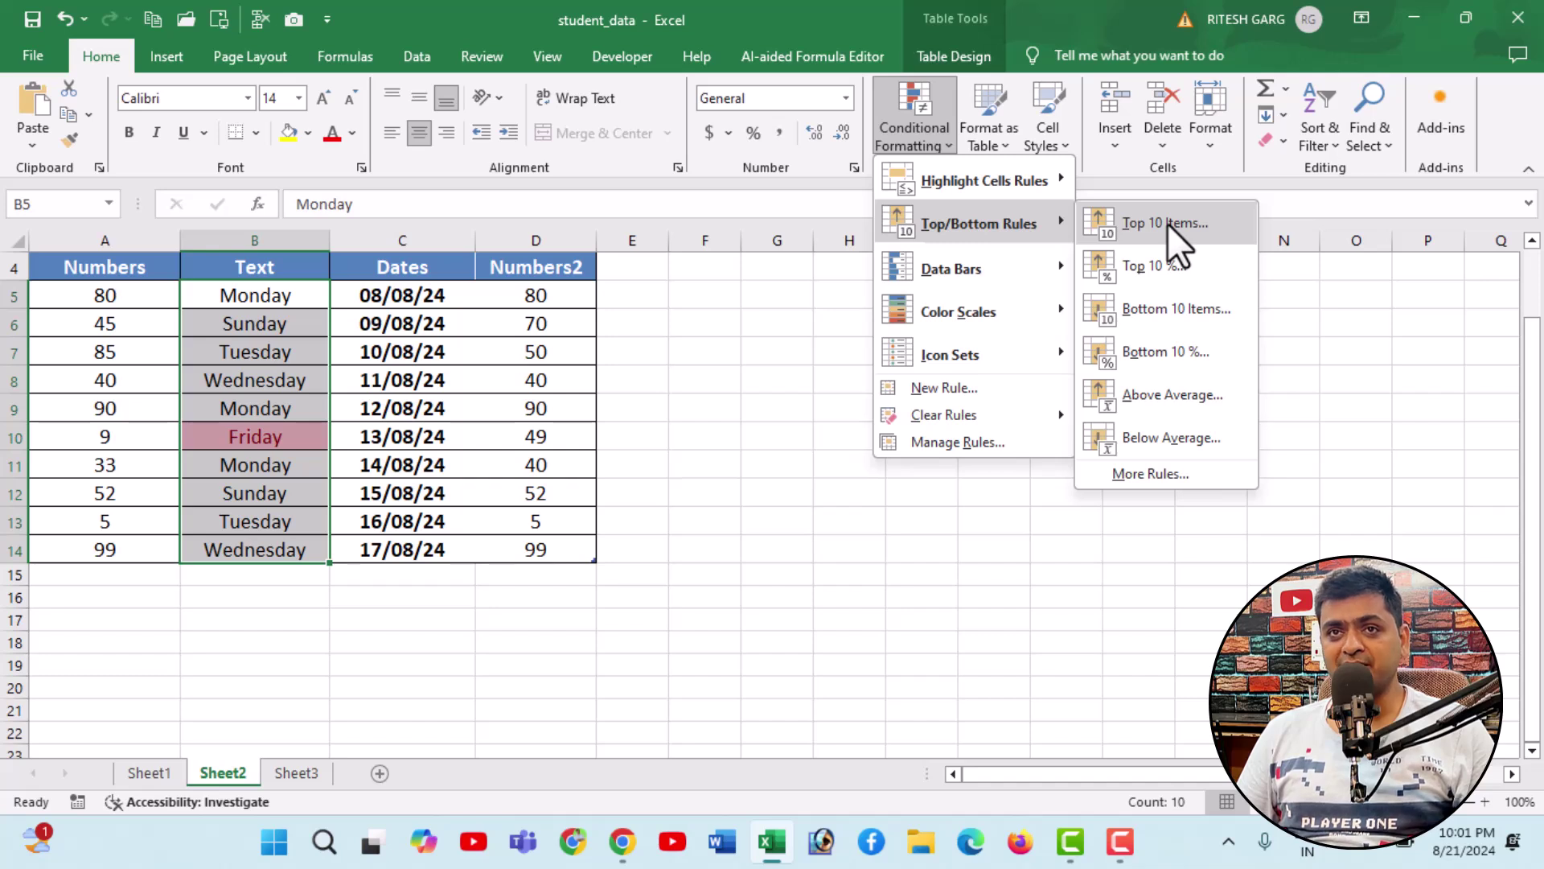
left_click(555, 302)
left_click(555, 306)
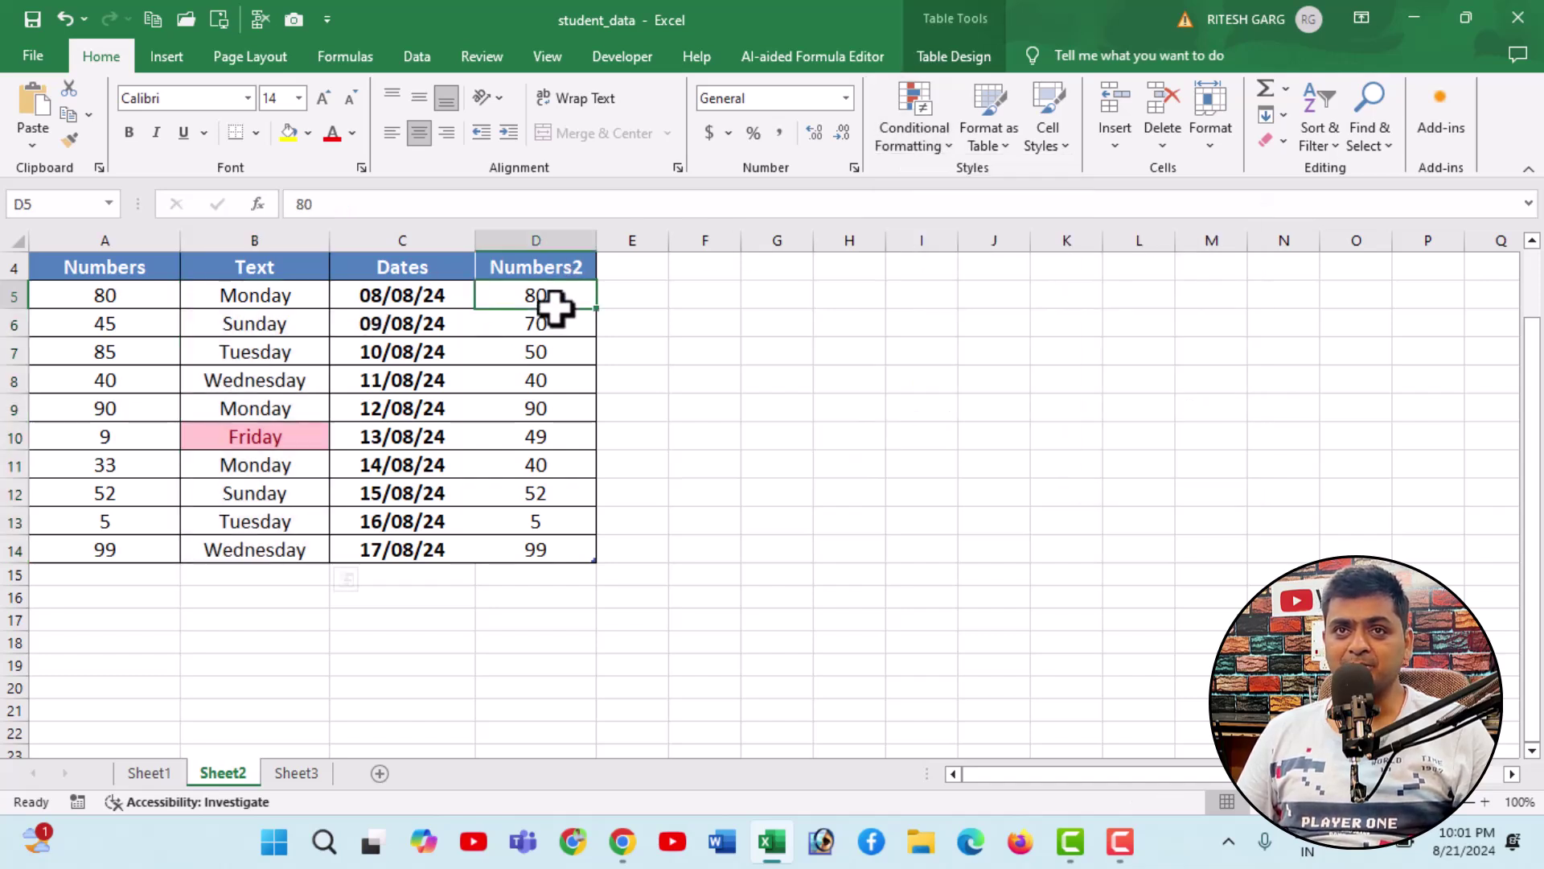
left_click_drag(555, 305, 555, 550)
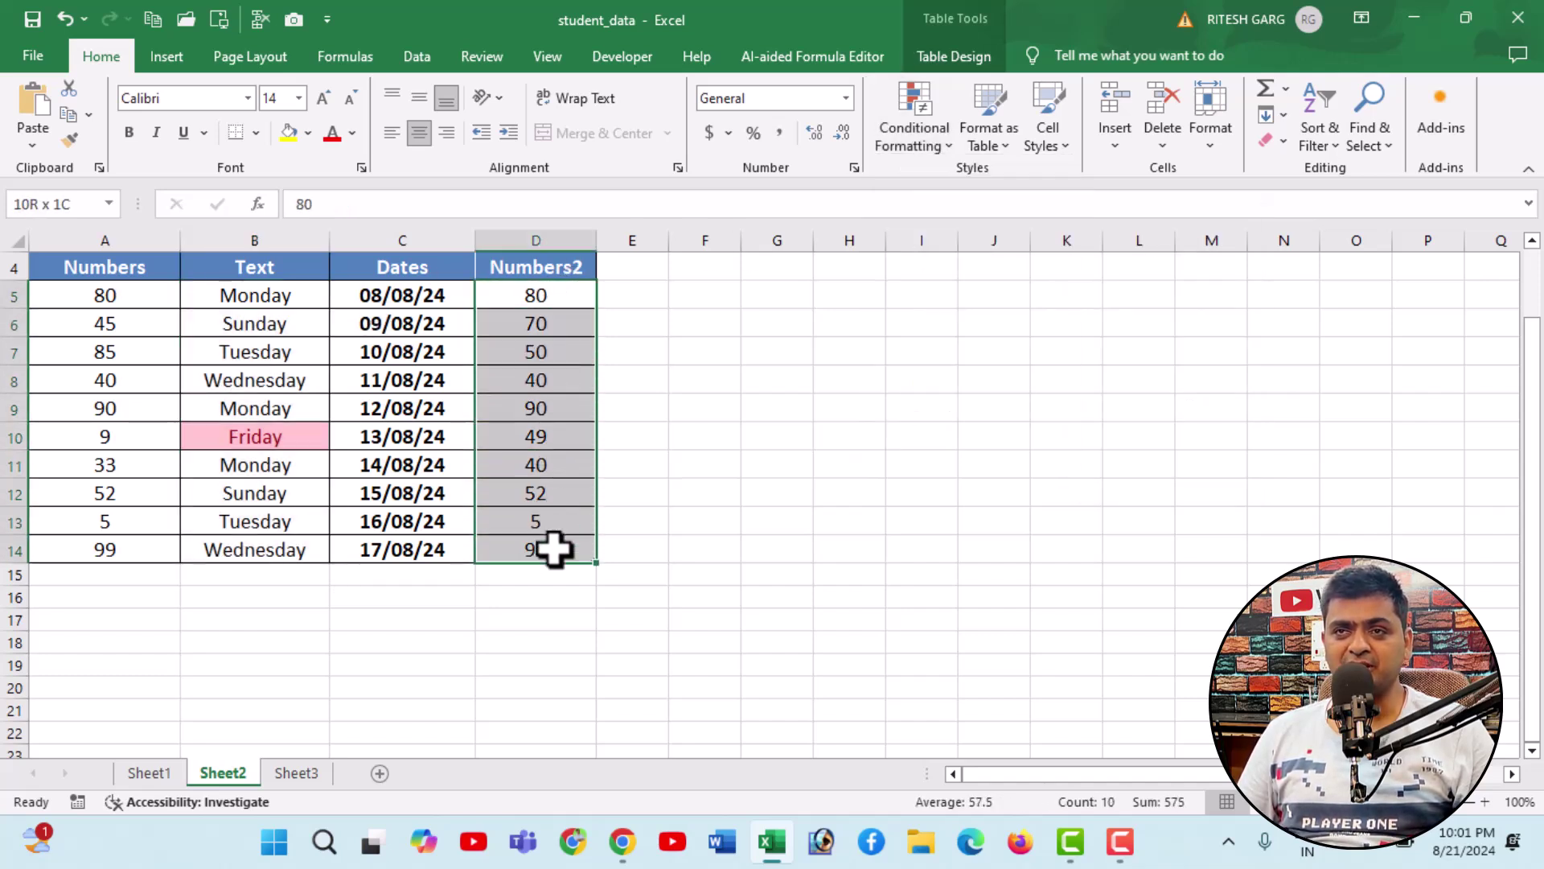
left_click(915, 125)
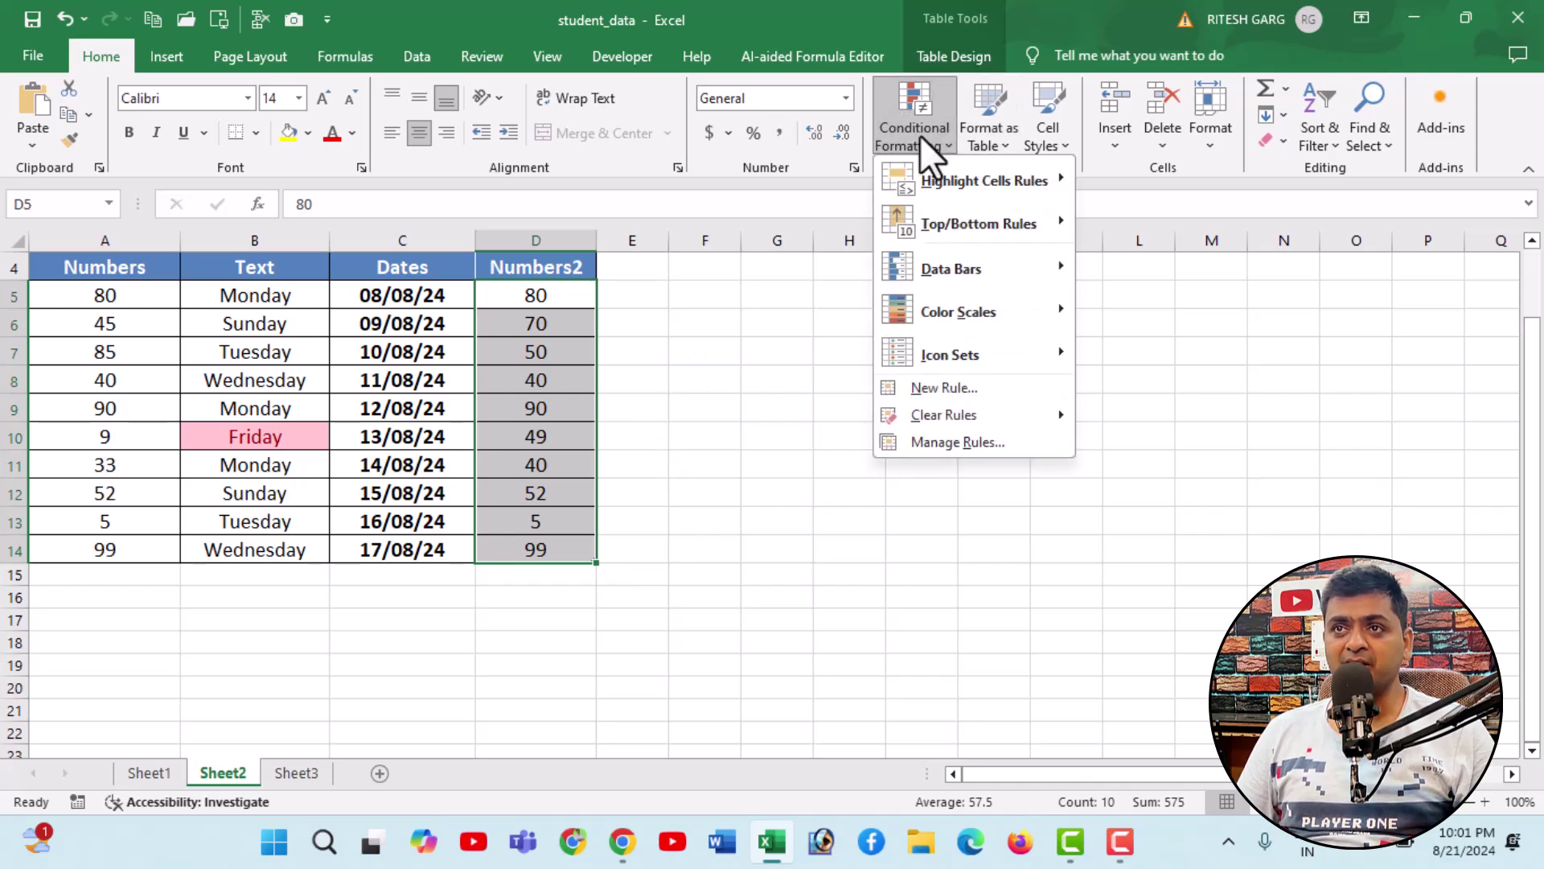
mouse_move(977, 223)
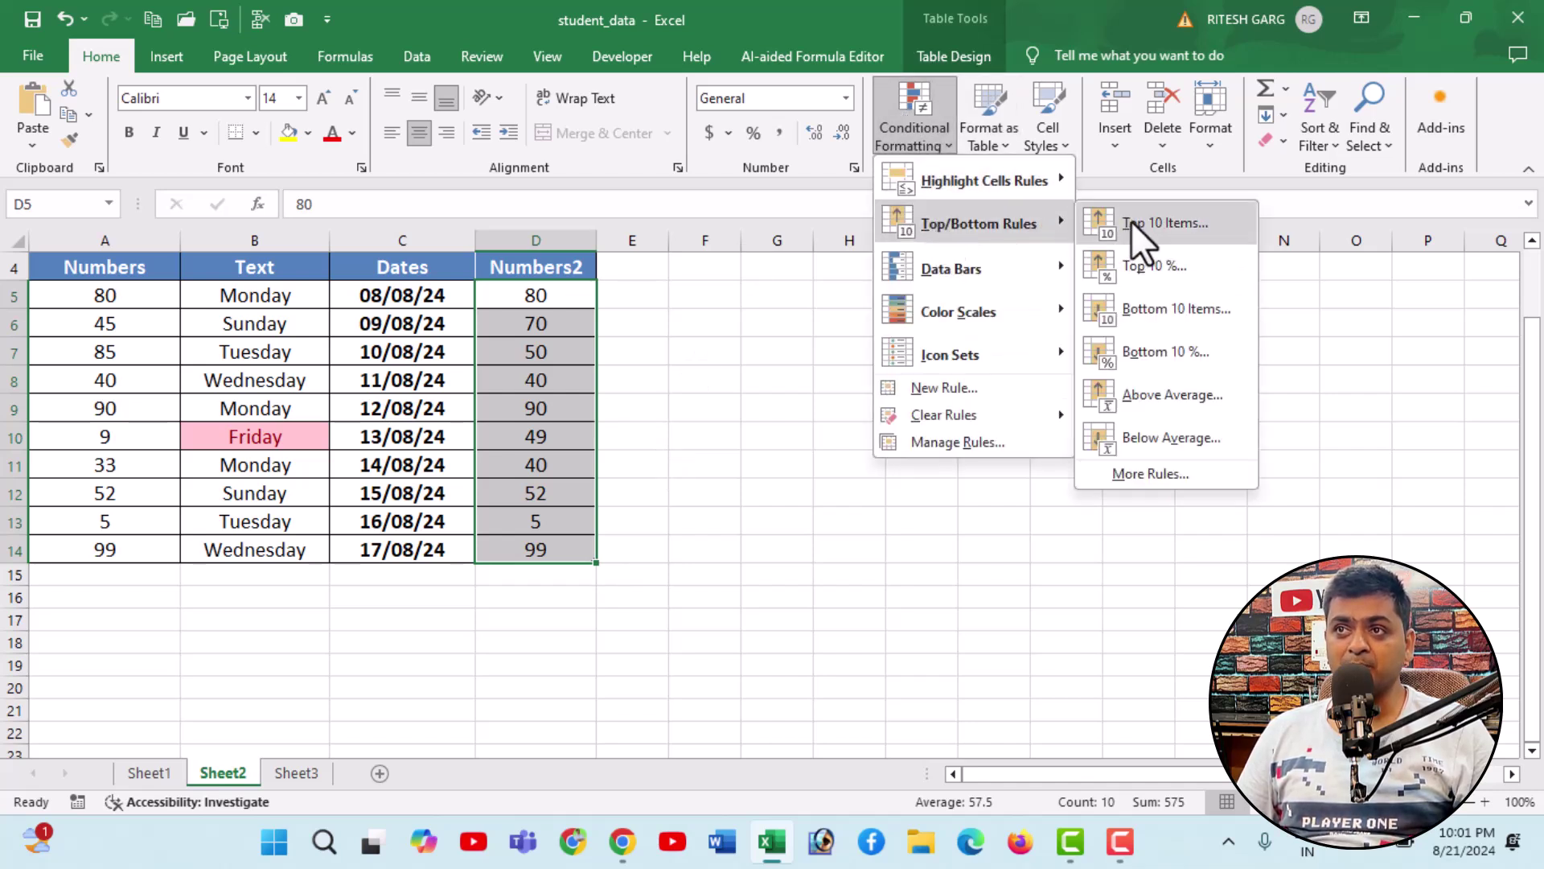
left_click(1131, 222)
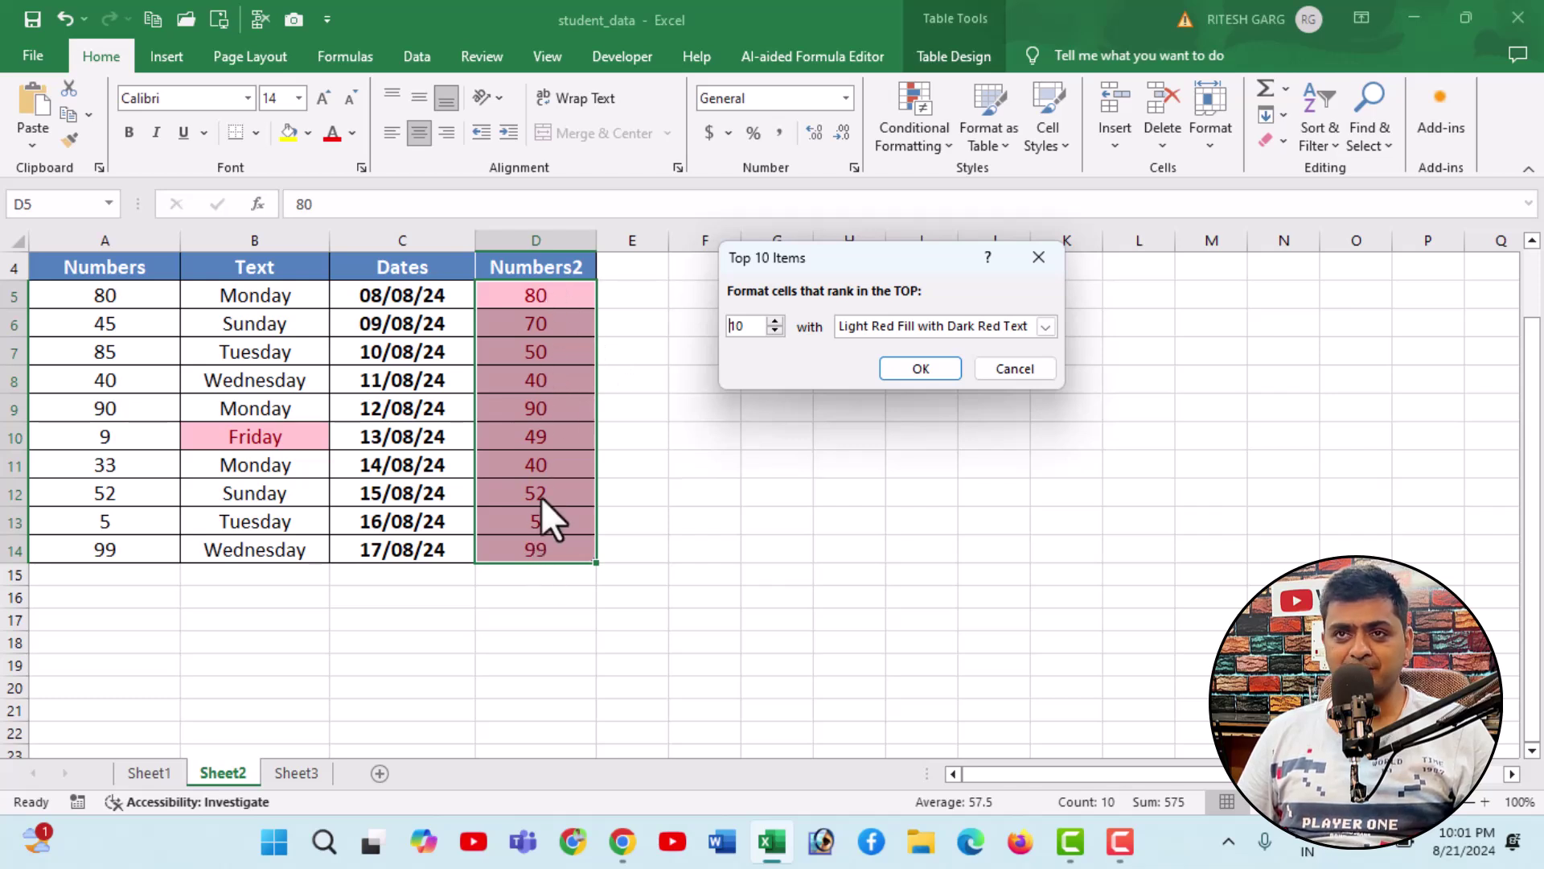
left_click(776, 330)
left_click(775, 331)
left_click(775, 330)
left_click(775, 331)
left_click(776, 330)
left_click(776, 331)
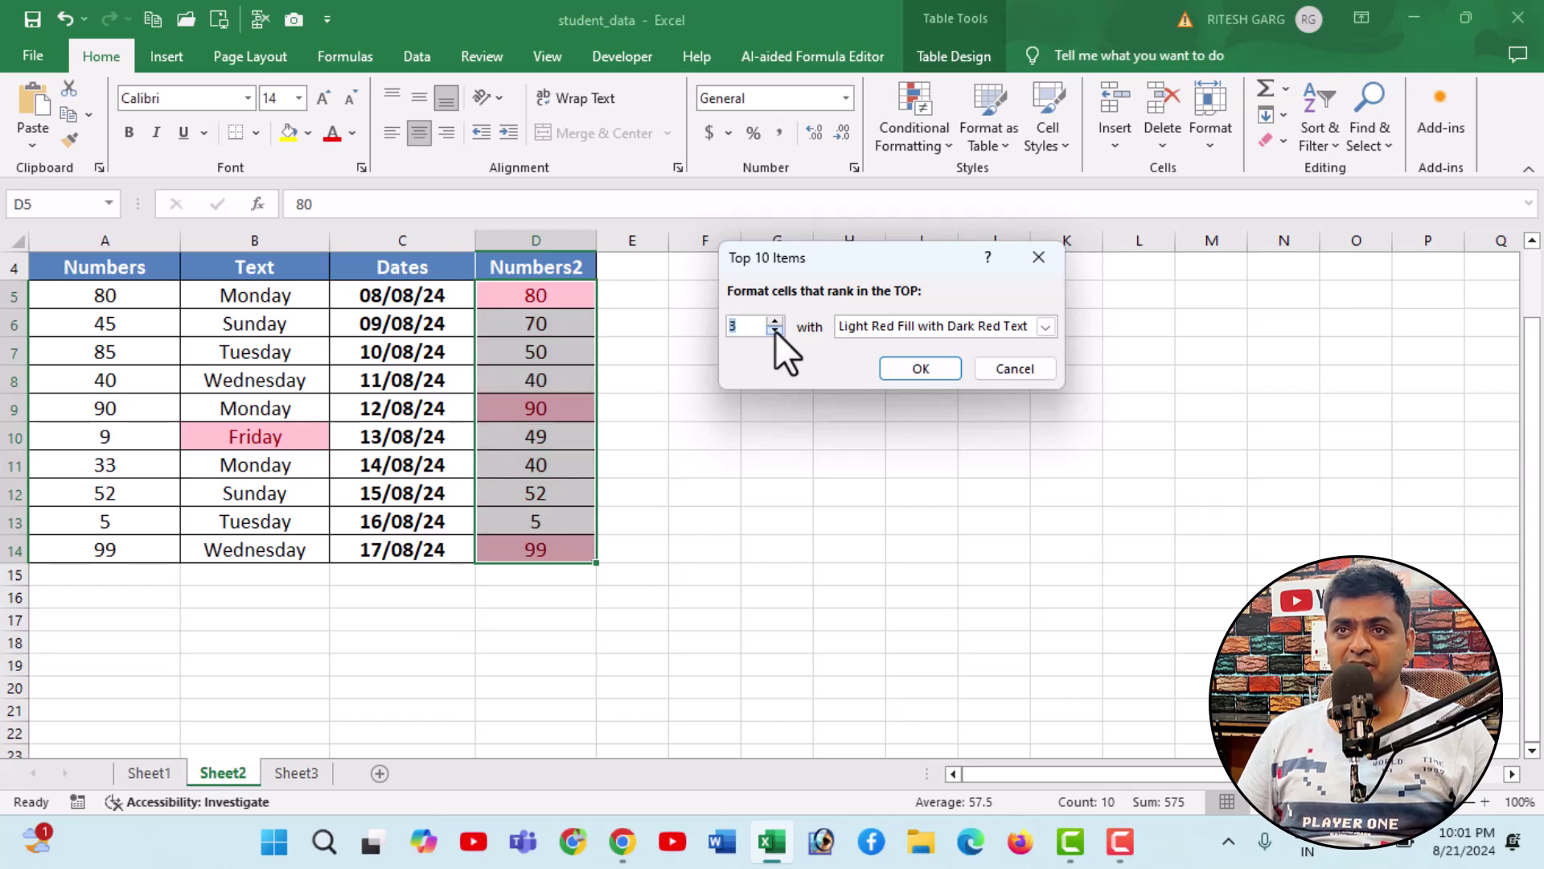
left_click(775, 320)
left_click(776, 320)
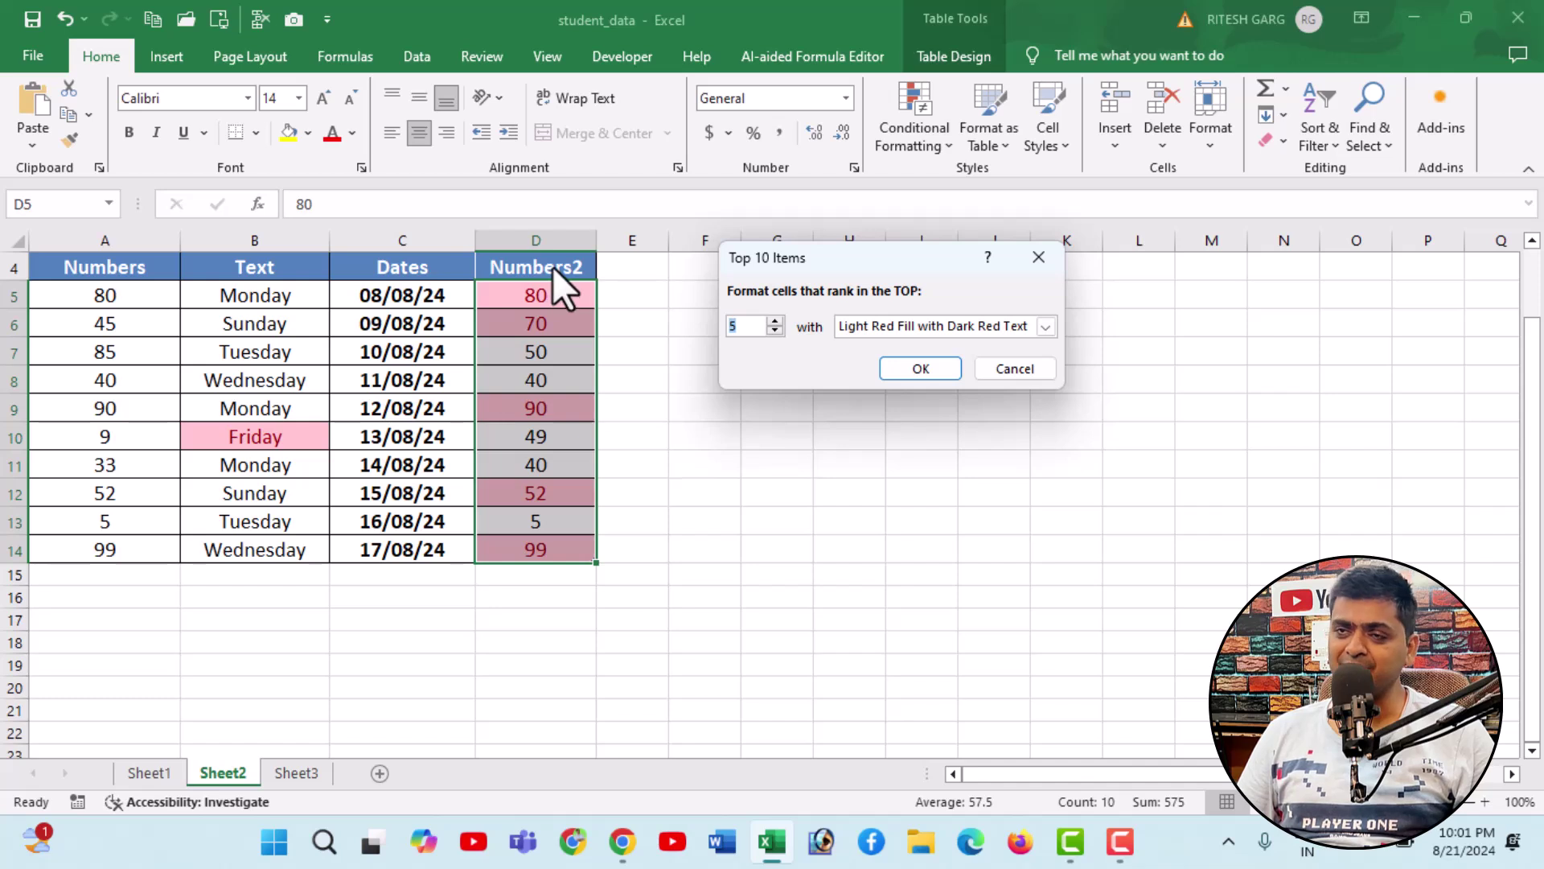
Step: Preview a Top 10% rule raised to 30% on Numbers2, then cancel without applying
left_click(1036, 366)
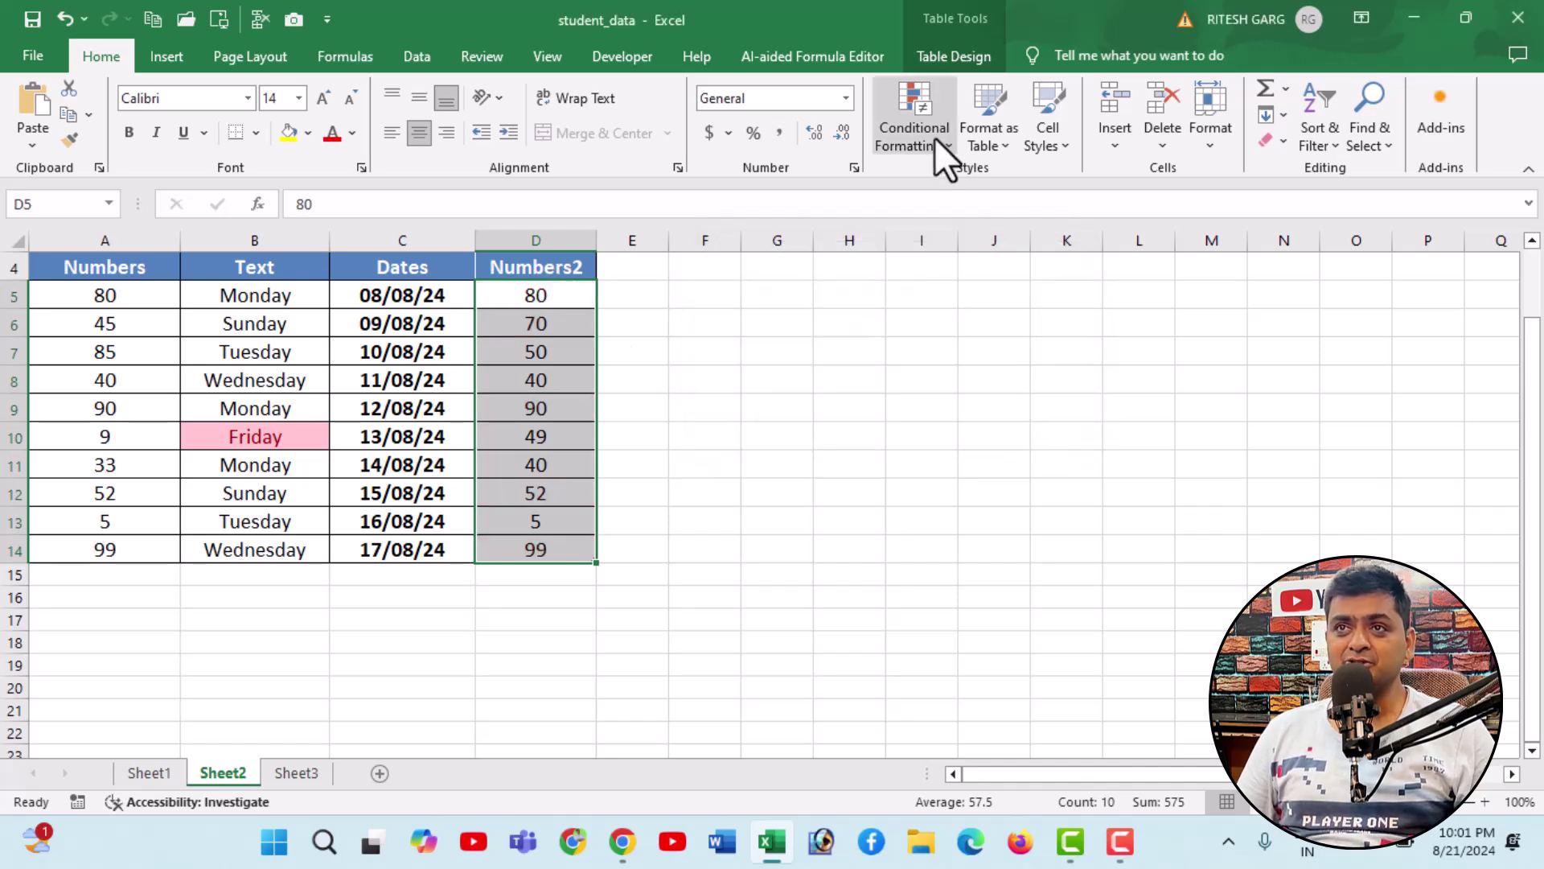
left_click(935, 138)
mouse_move(977, 223)
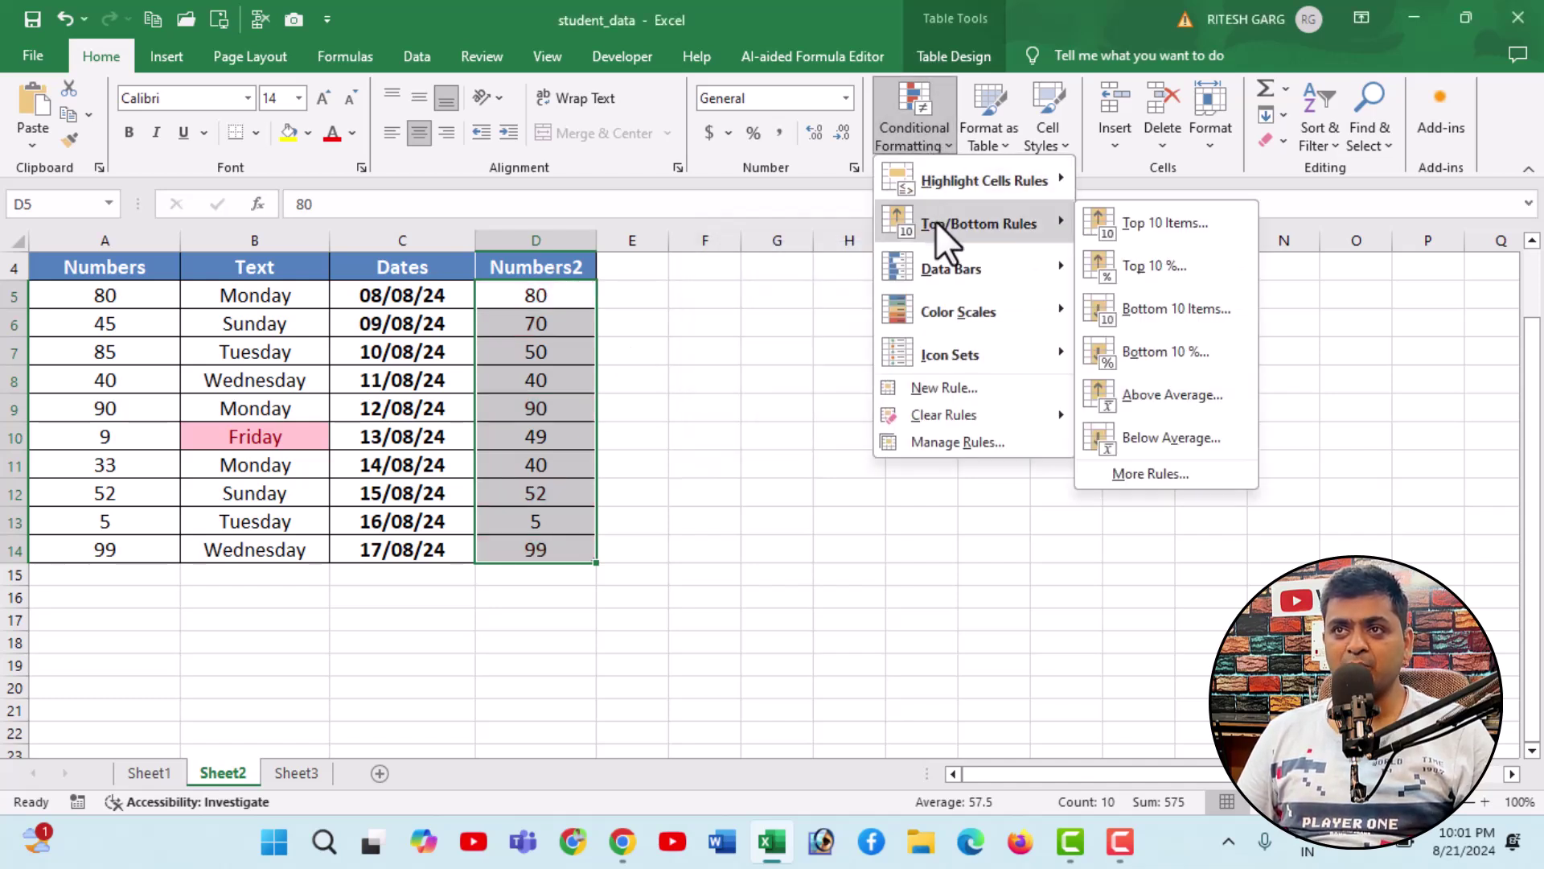
left_click(1156, 268)
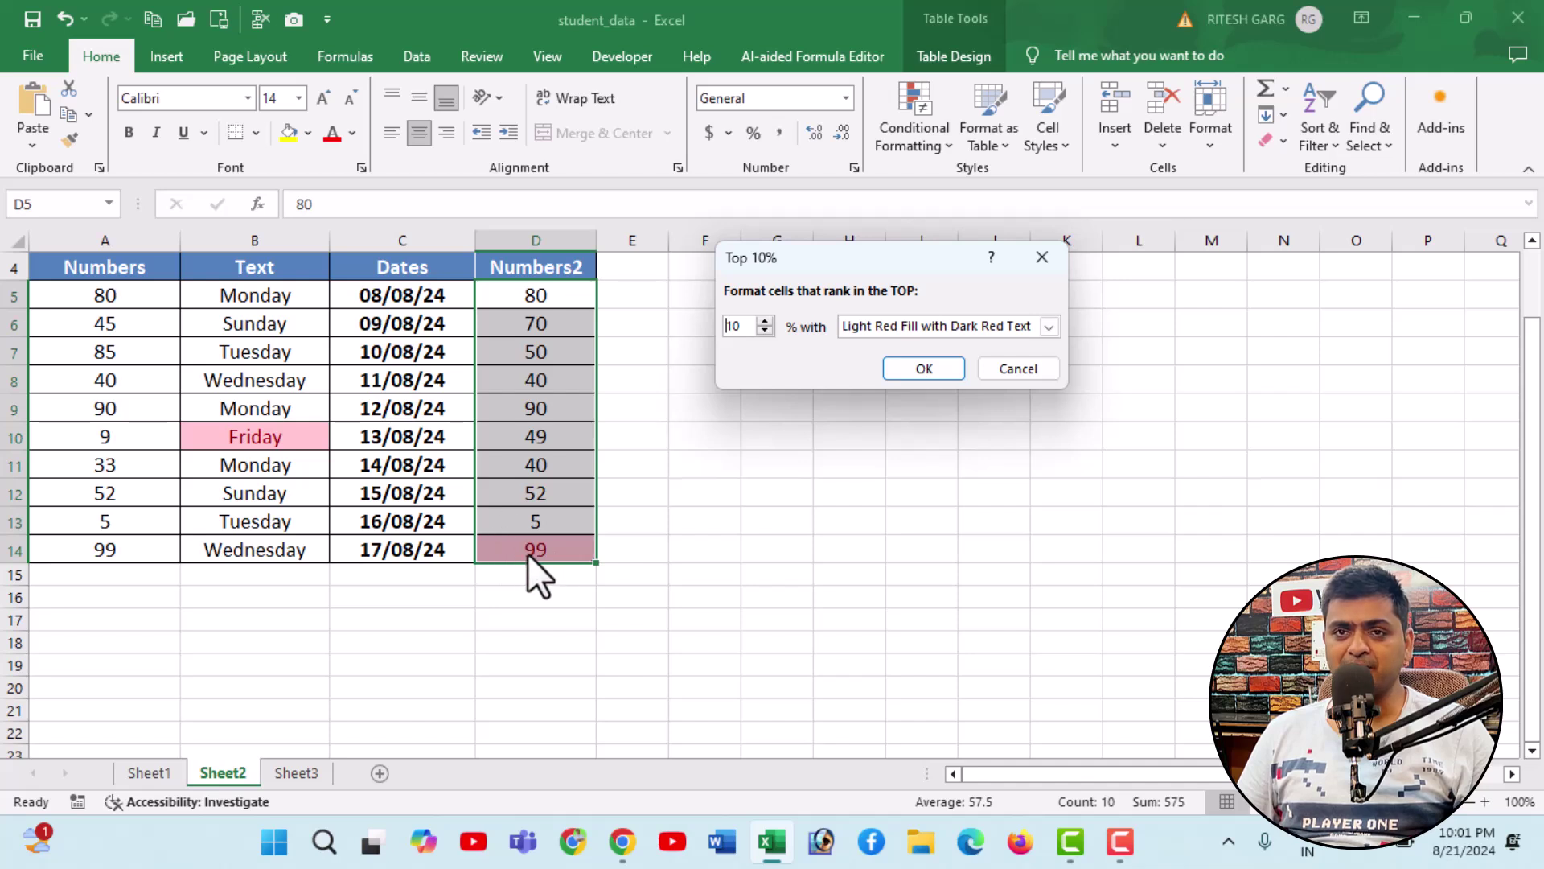
left_click(765, 322)
left_click(765, 322)
left_click(765, 321)
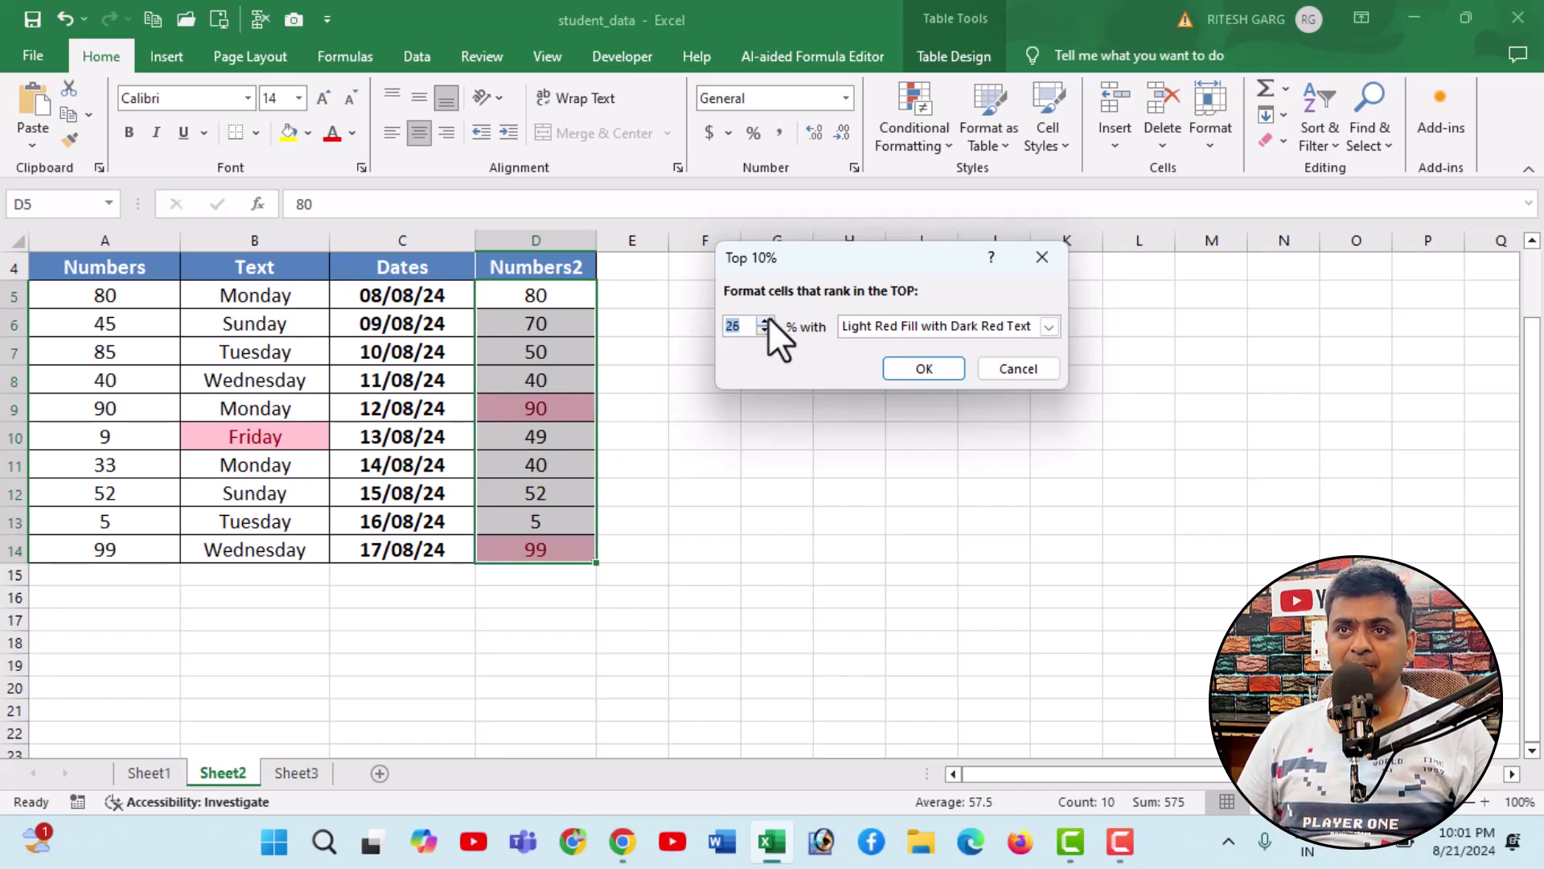
left_click(765, 322)
left_click(765, 322)
left_click(765, 322)
left_click(765, 322)
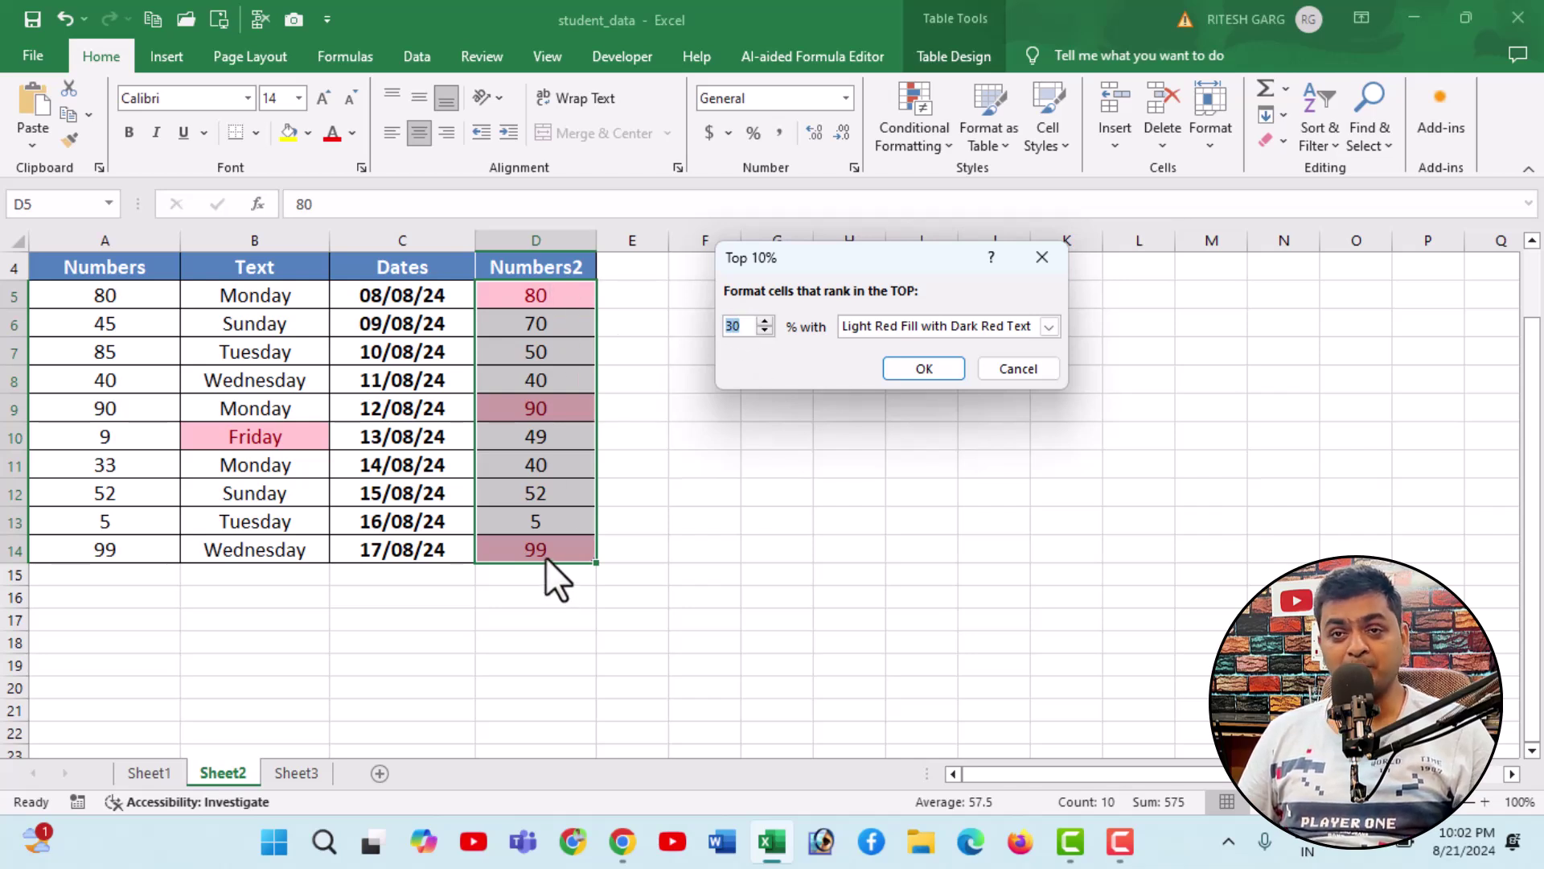
key("Escape")
left_click(918, 127)
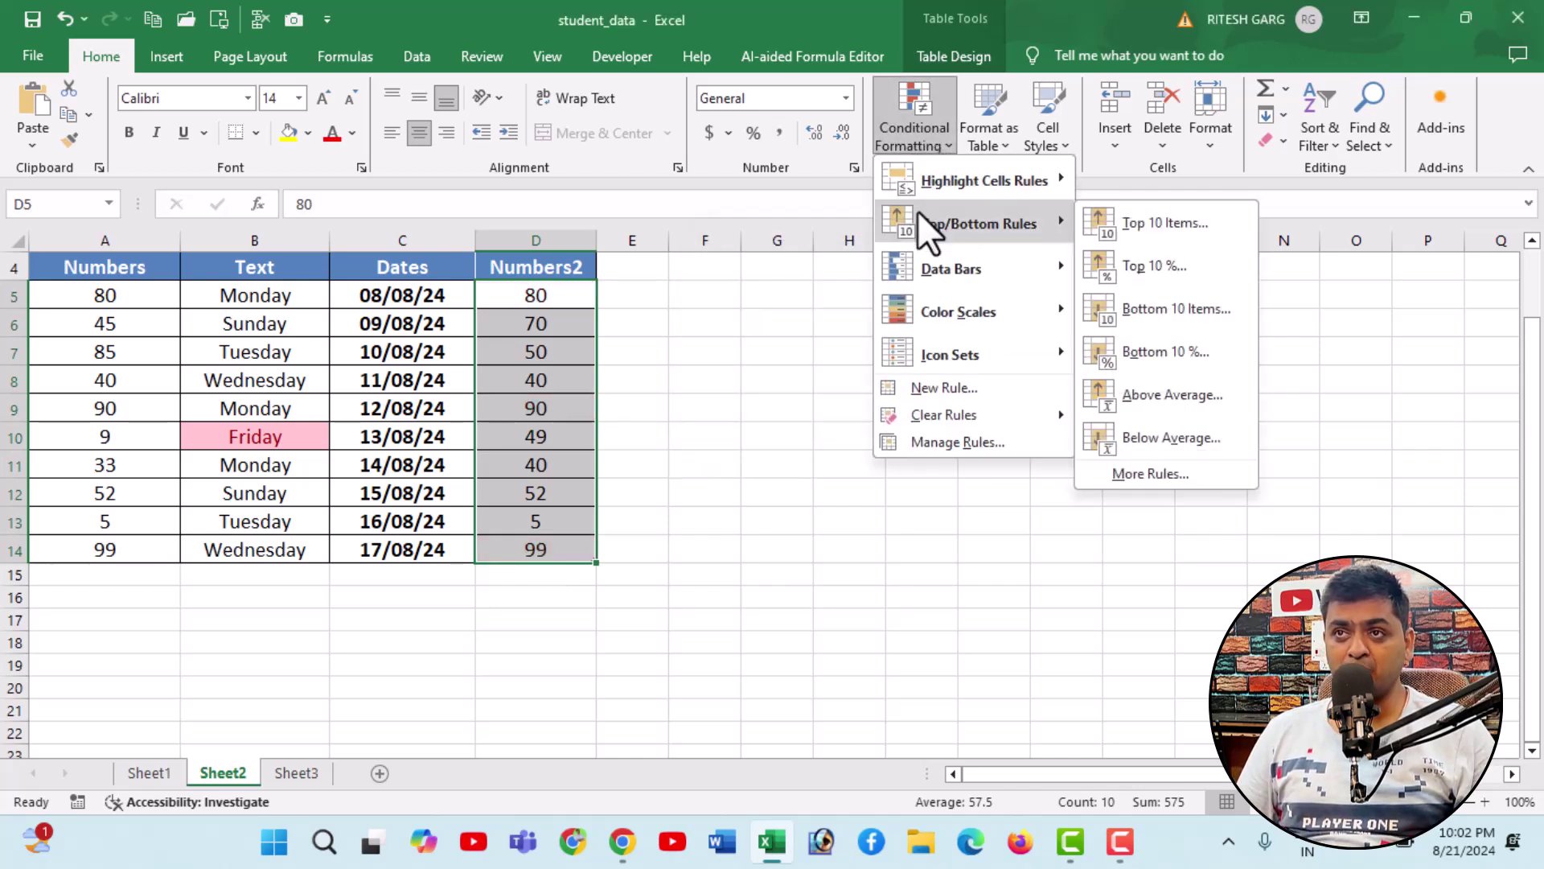
left_click(1146, 312)
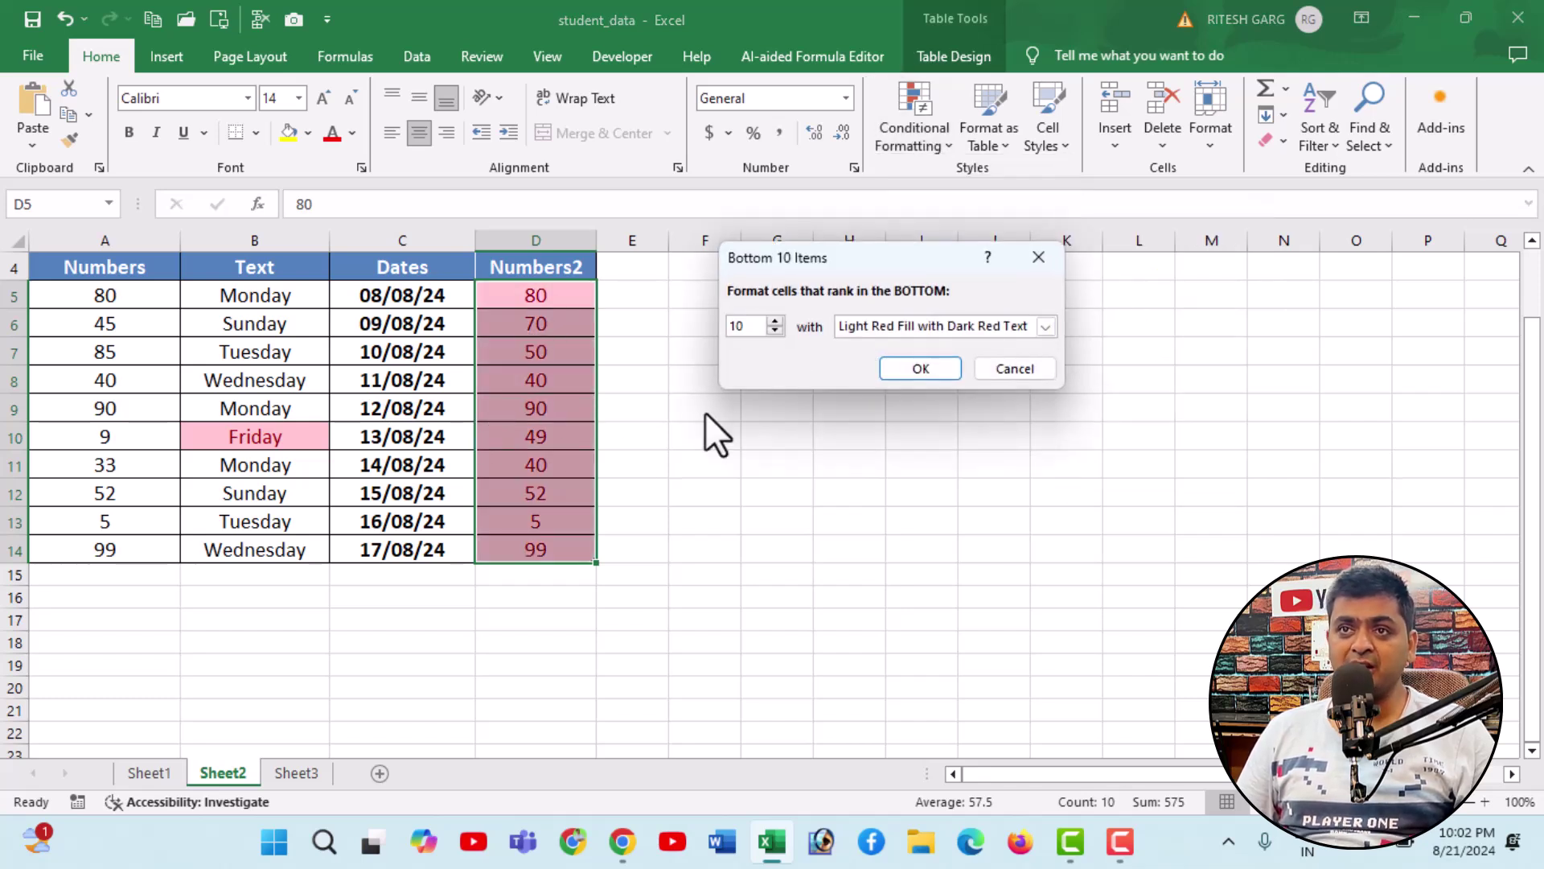
left_click(775, 330)
left_click(775, 329)
left_click(776, 330)
left_click(775, 330)
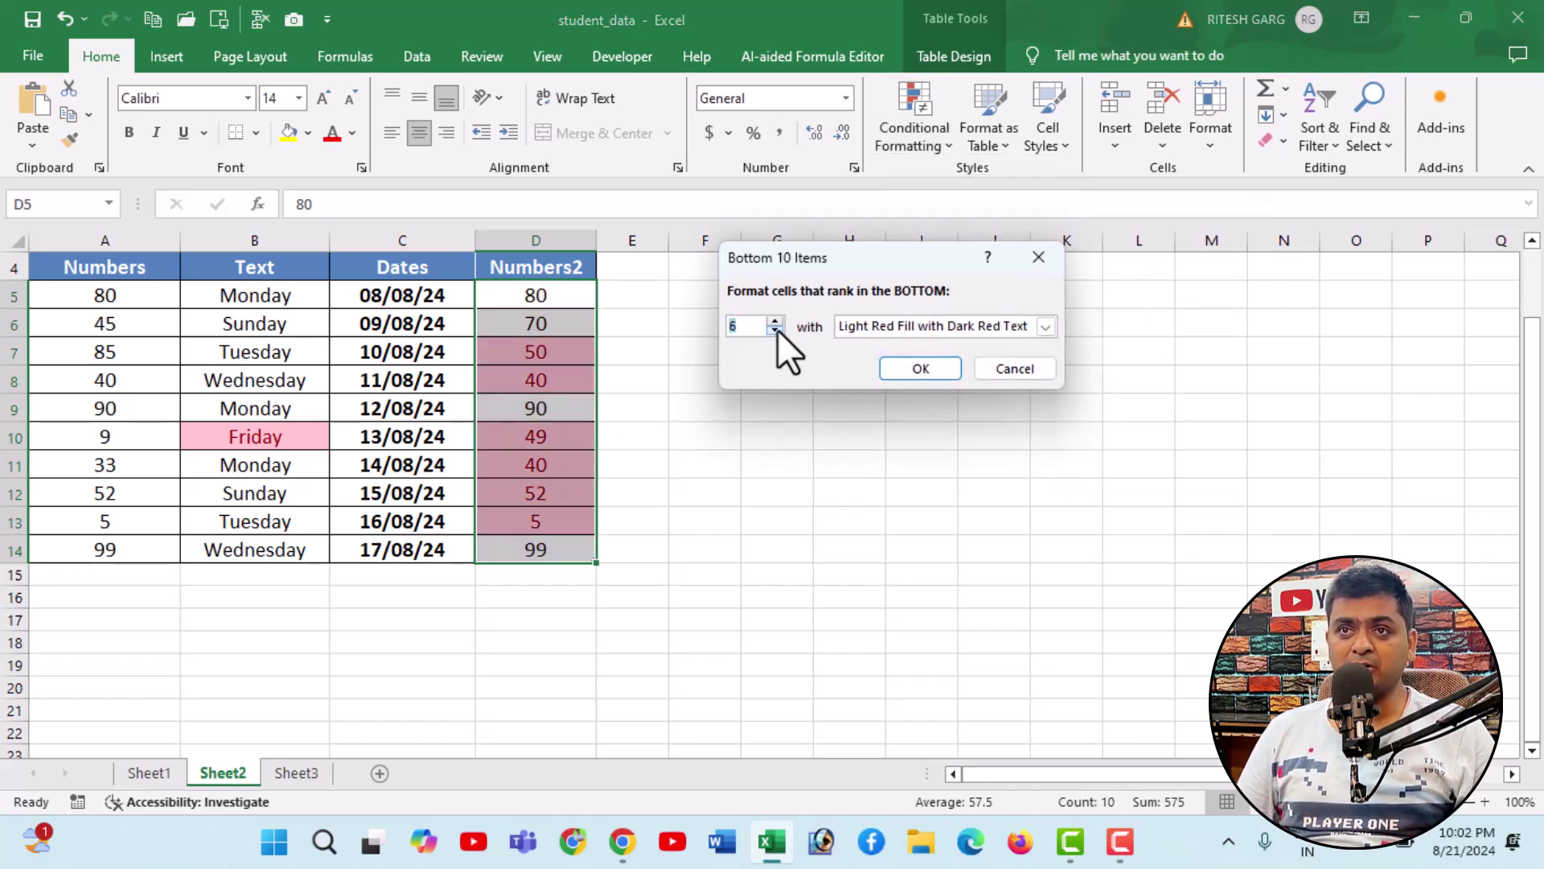
left_click(776, 330)
left_click(776, 330)
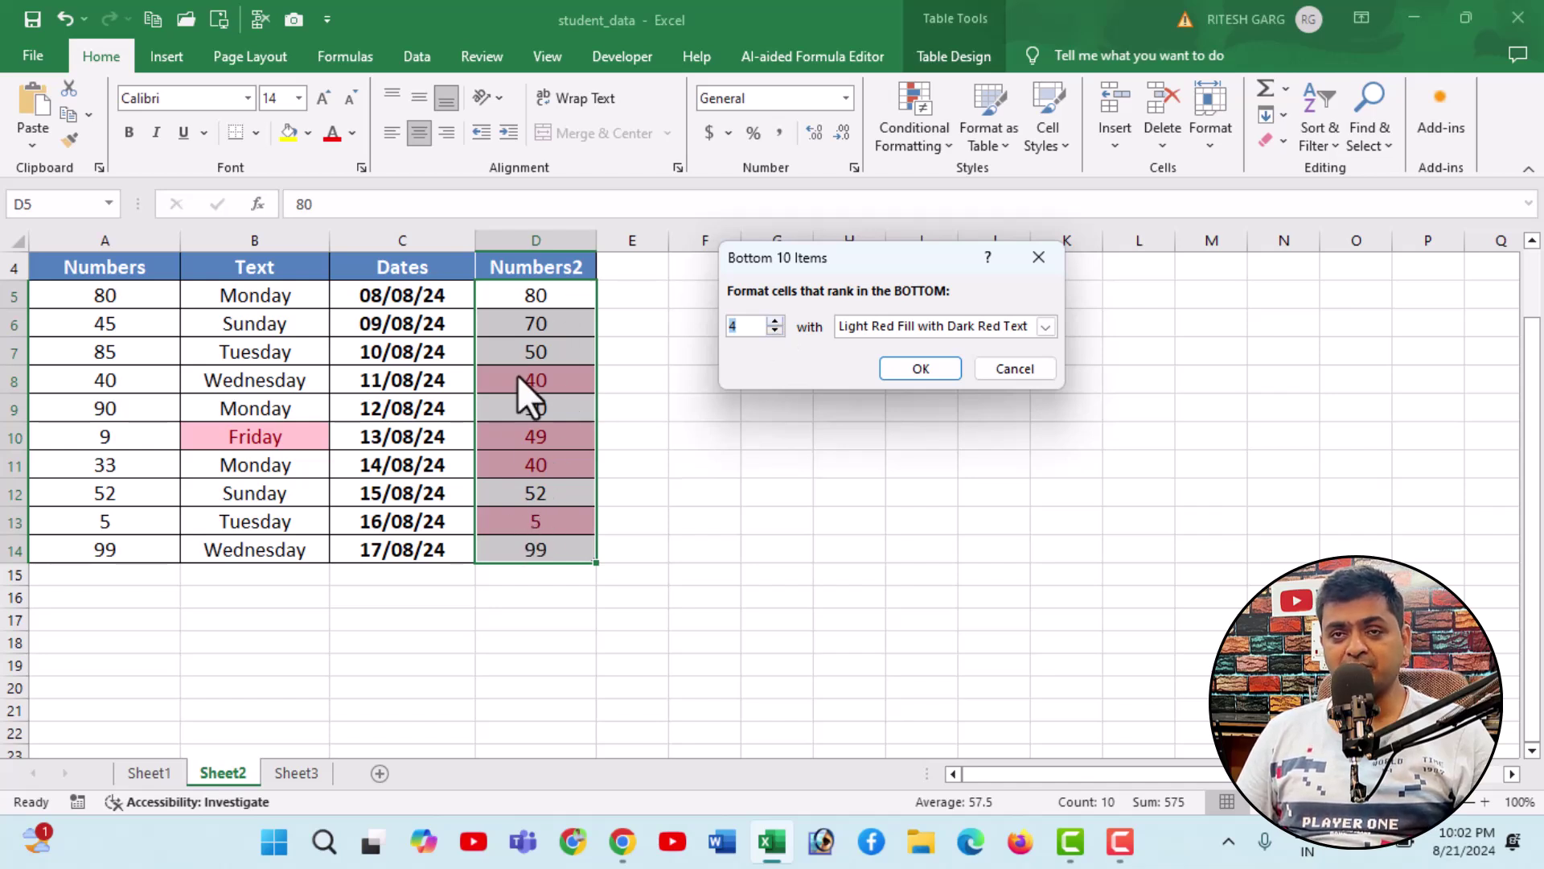
left_click(978, 366)
left_click(939, 149)
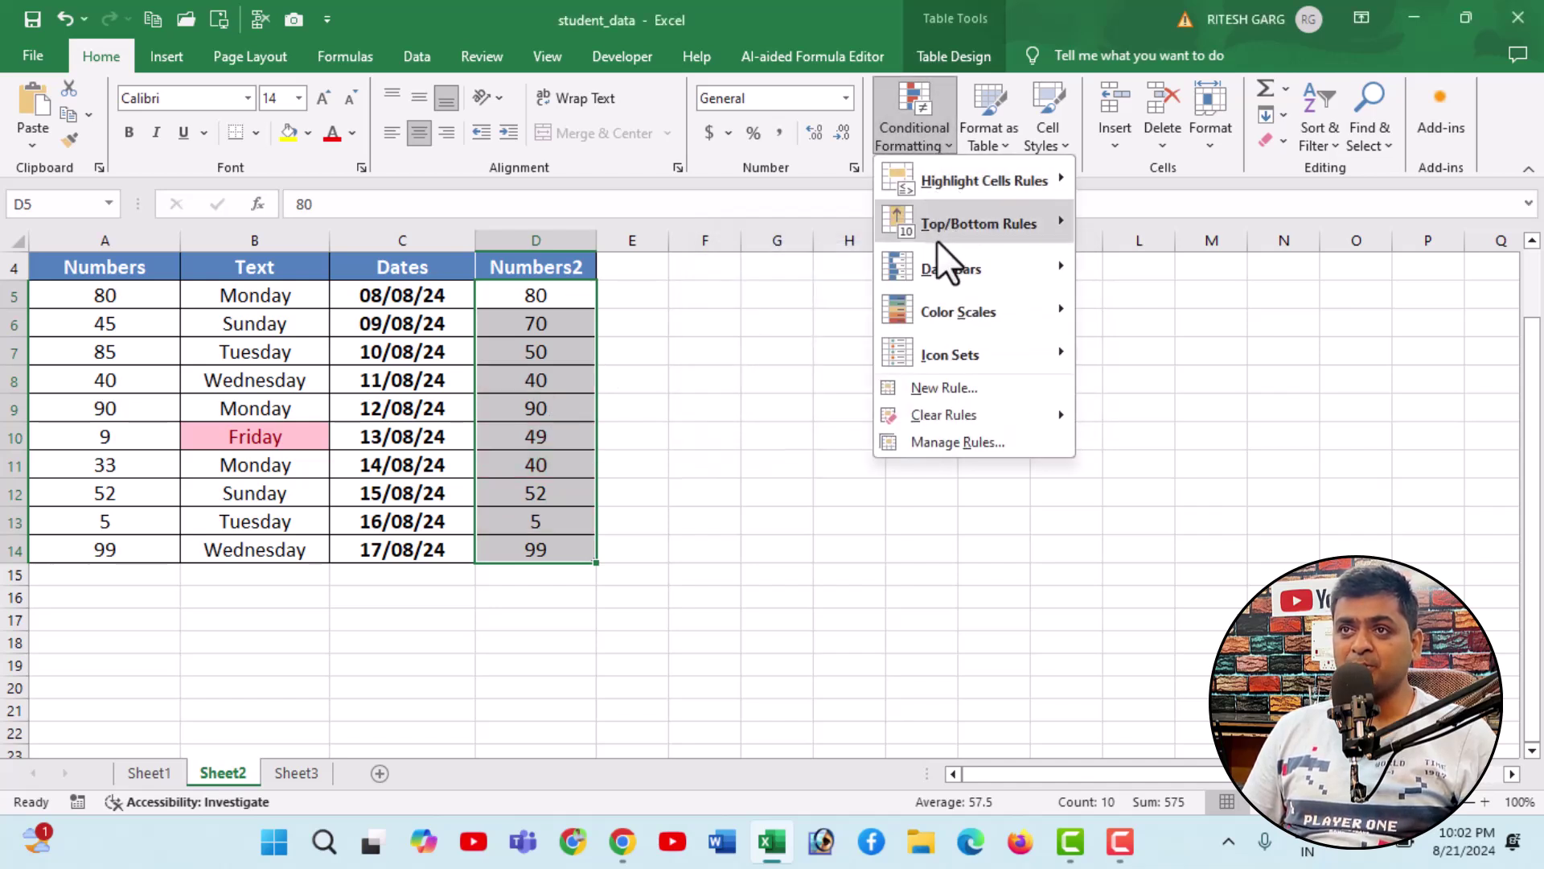
mouse_move(978, 223)
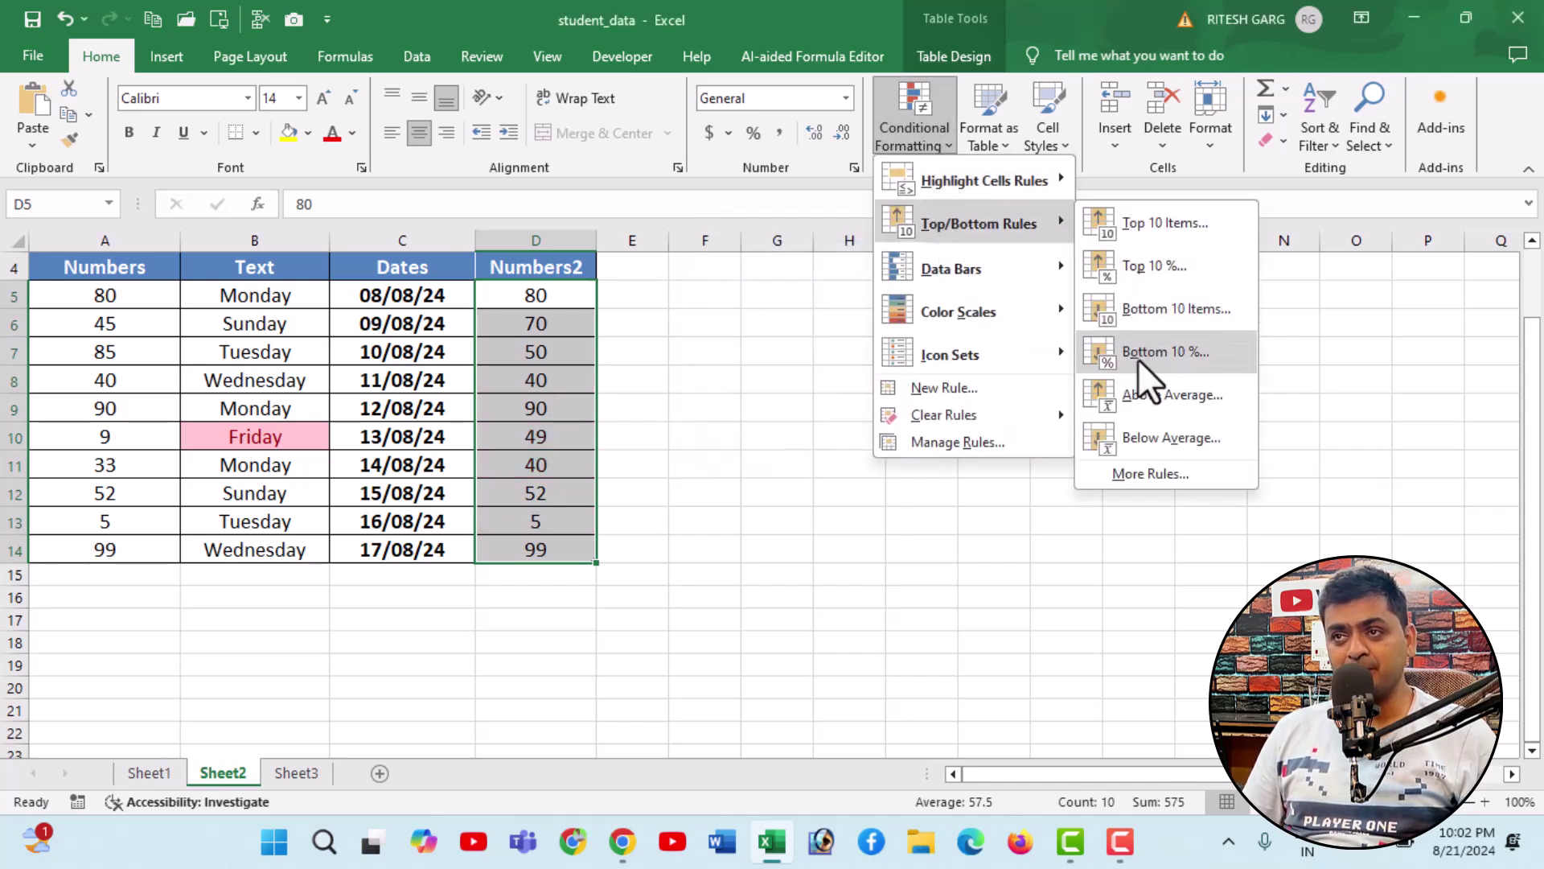
left_click(1138, 354)
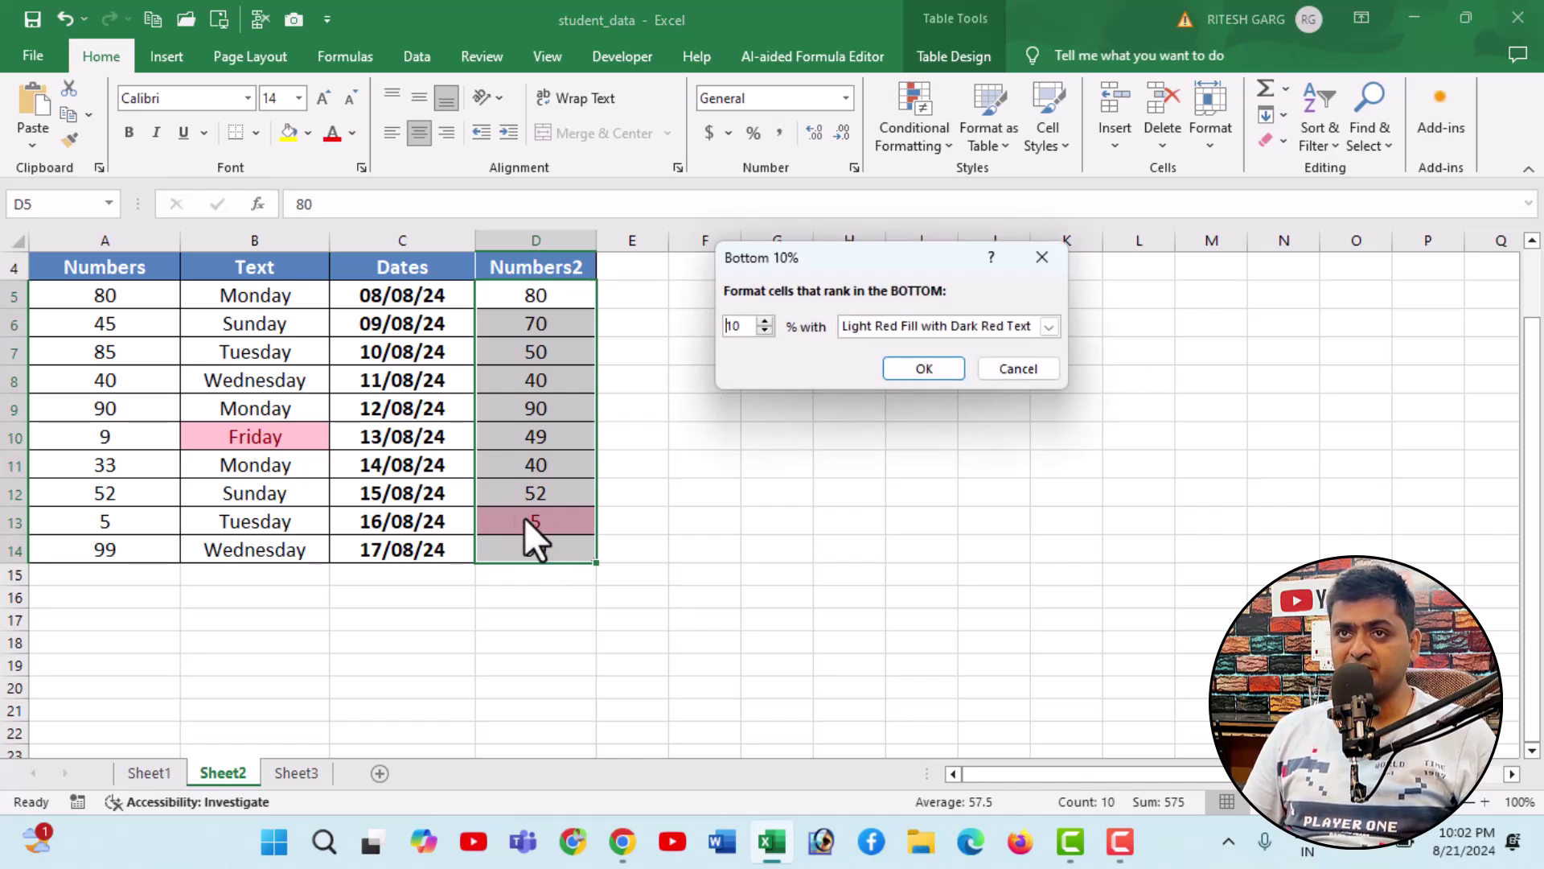
left_click(766, 320)
left_click(766, 321)
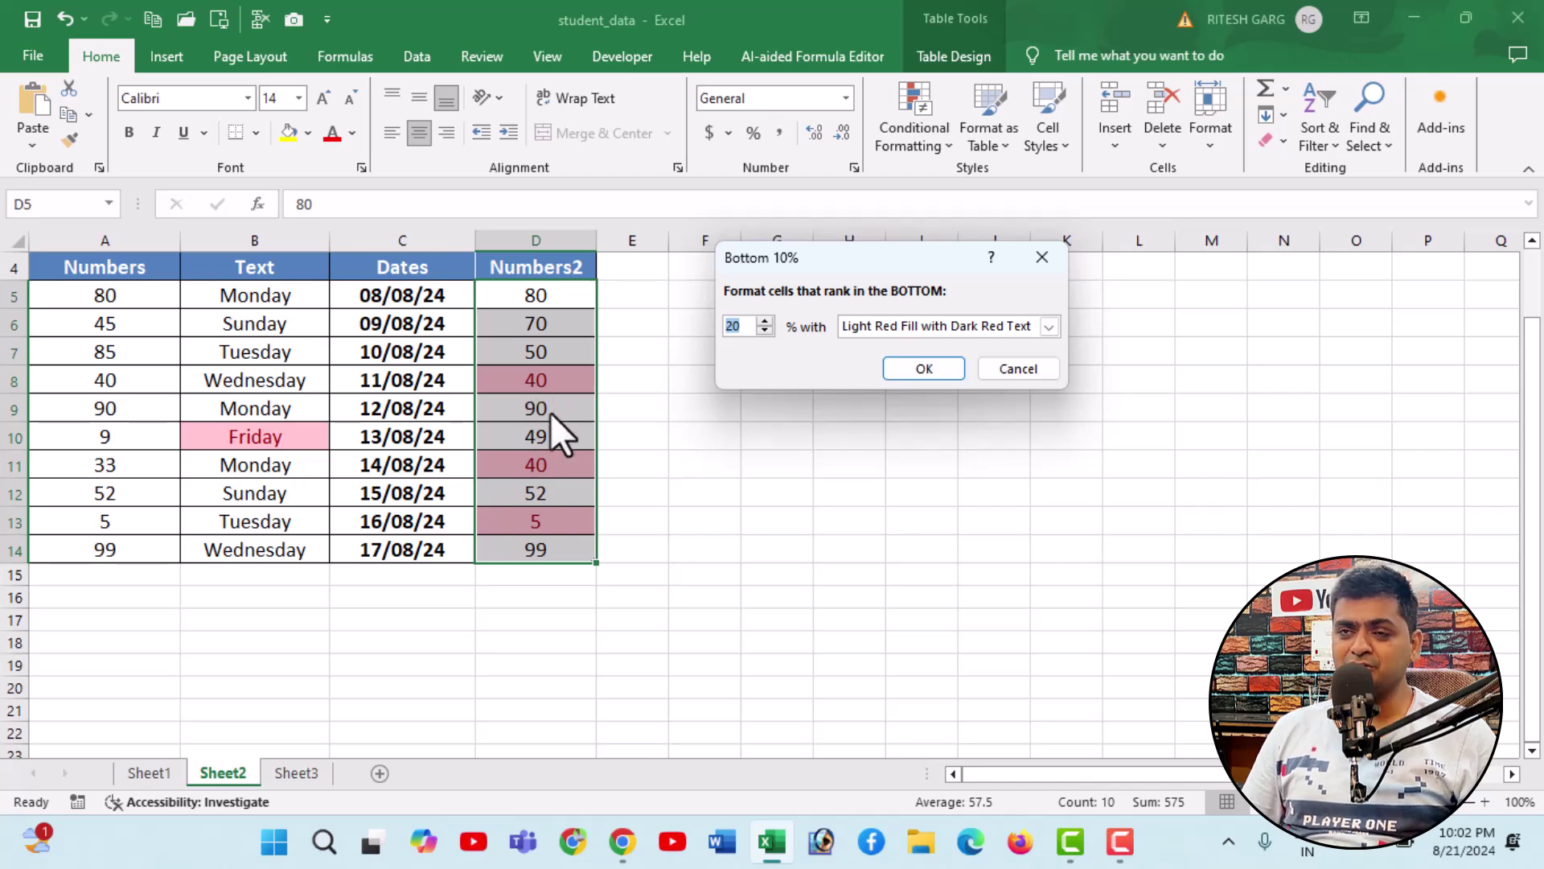
left_click(1018, 369)
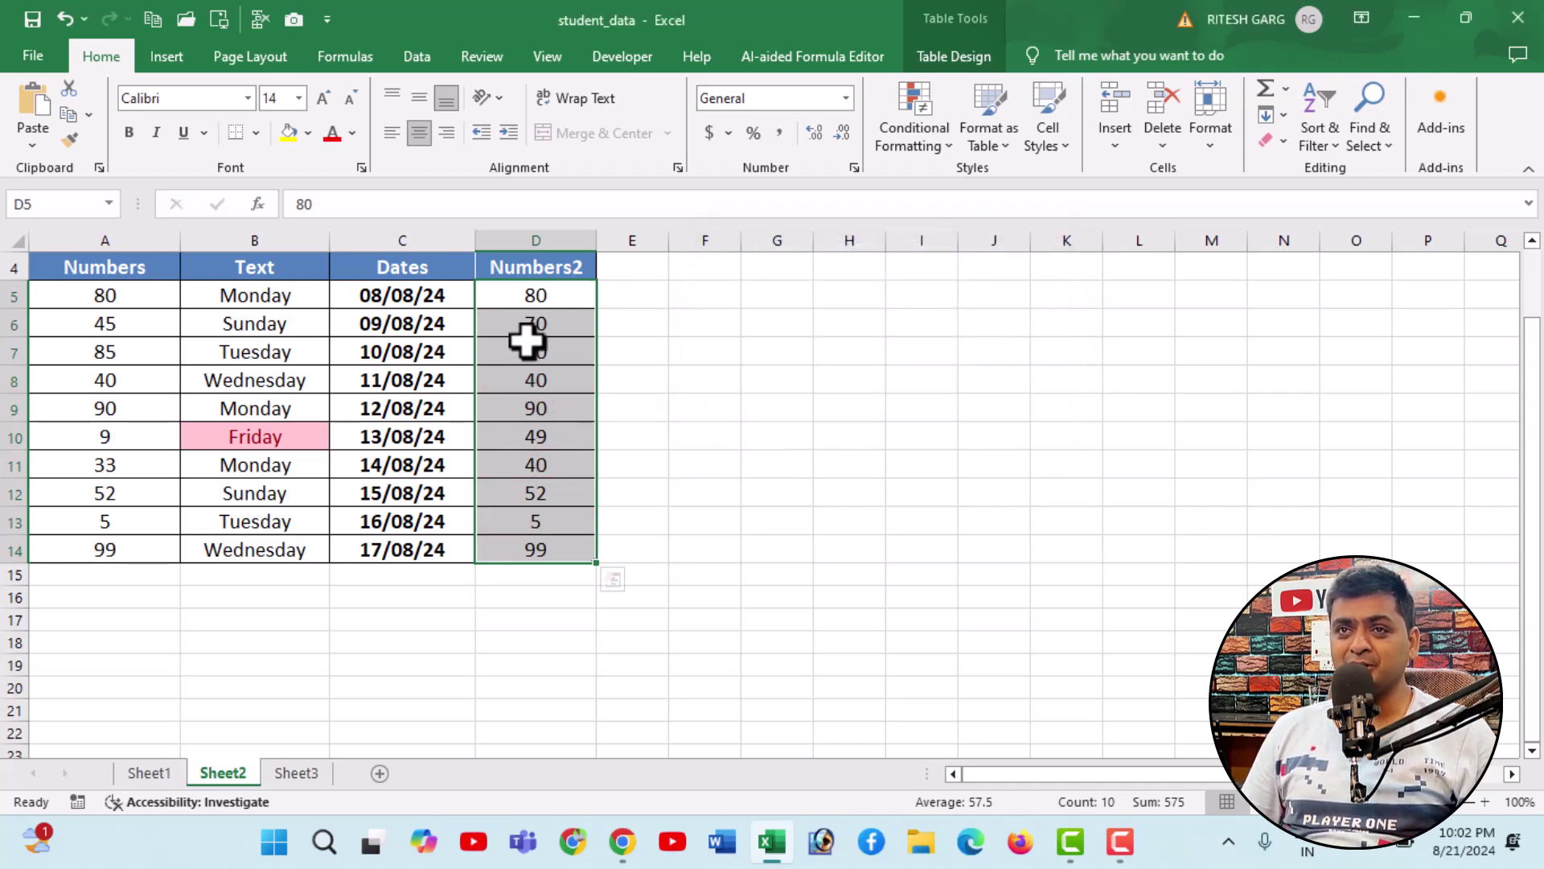
left_click(937, 141)
mouse_move(978, 223)
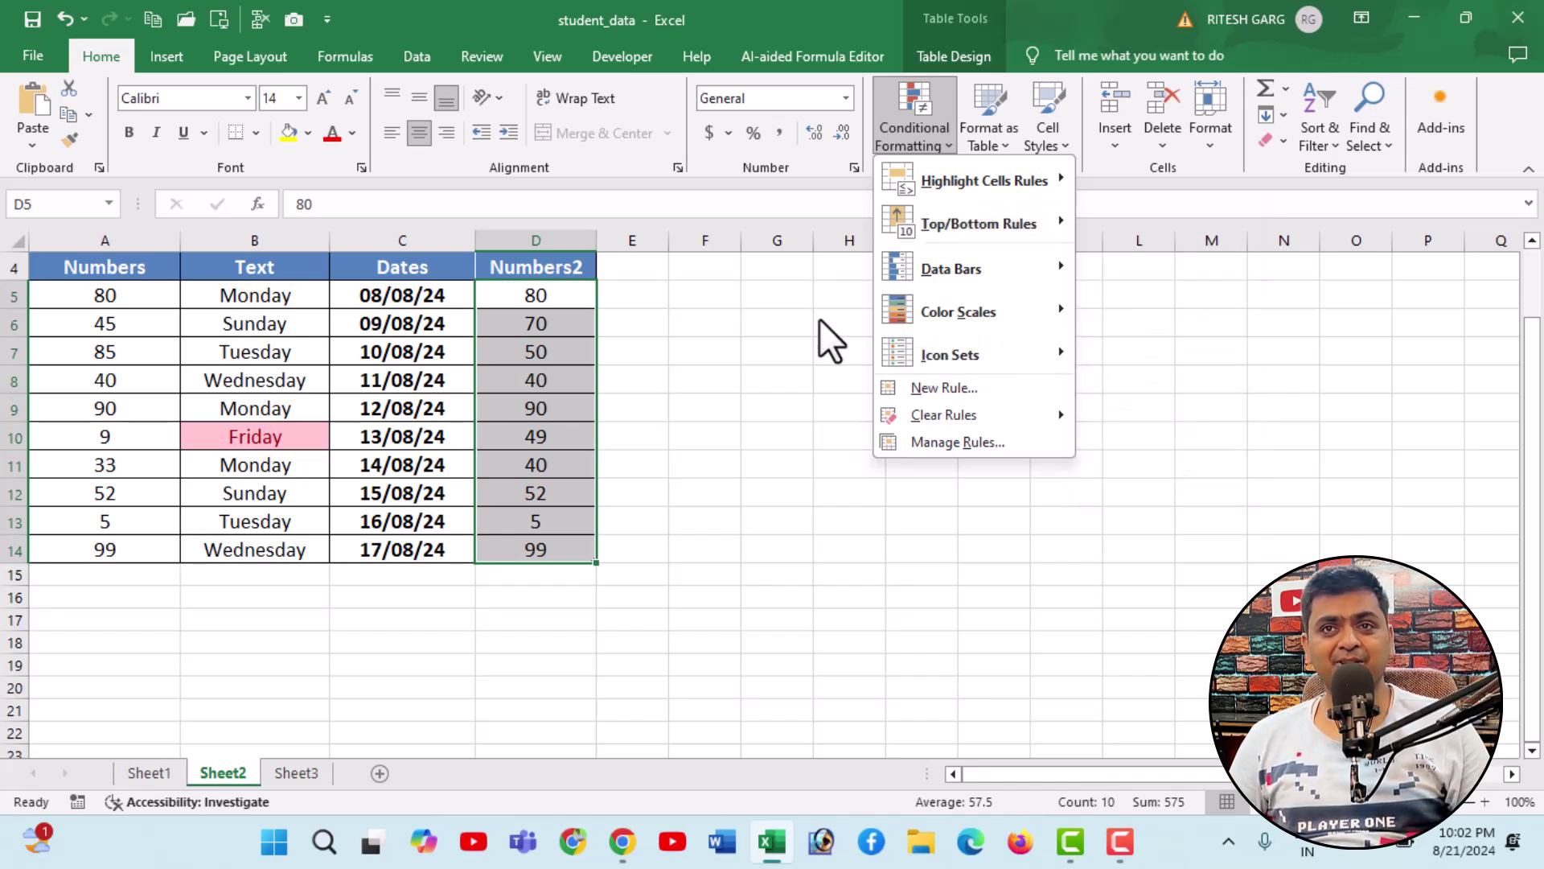
Step: Apply an Above Average rule shading 80, 70, 90 and 99 light red with dark red text
left_click(756, 306)
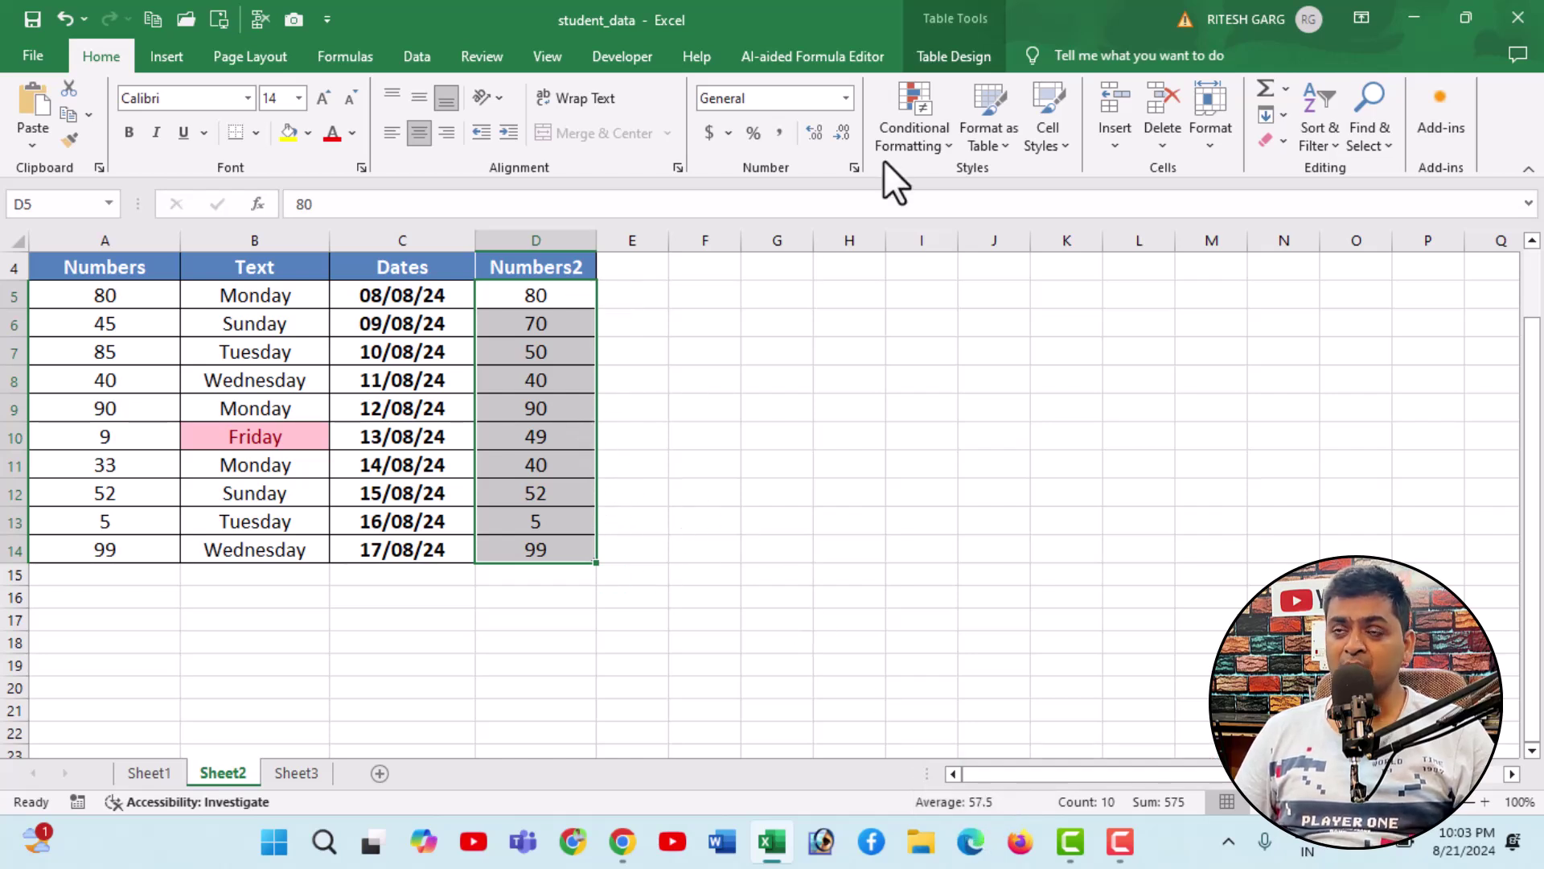
left_click(938, 131)
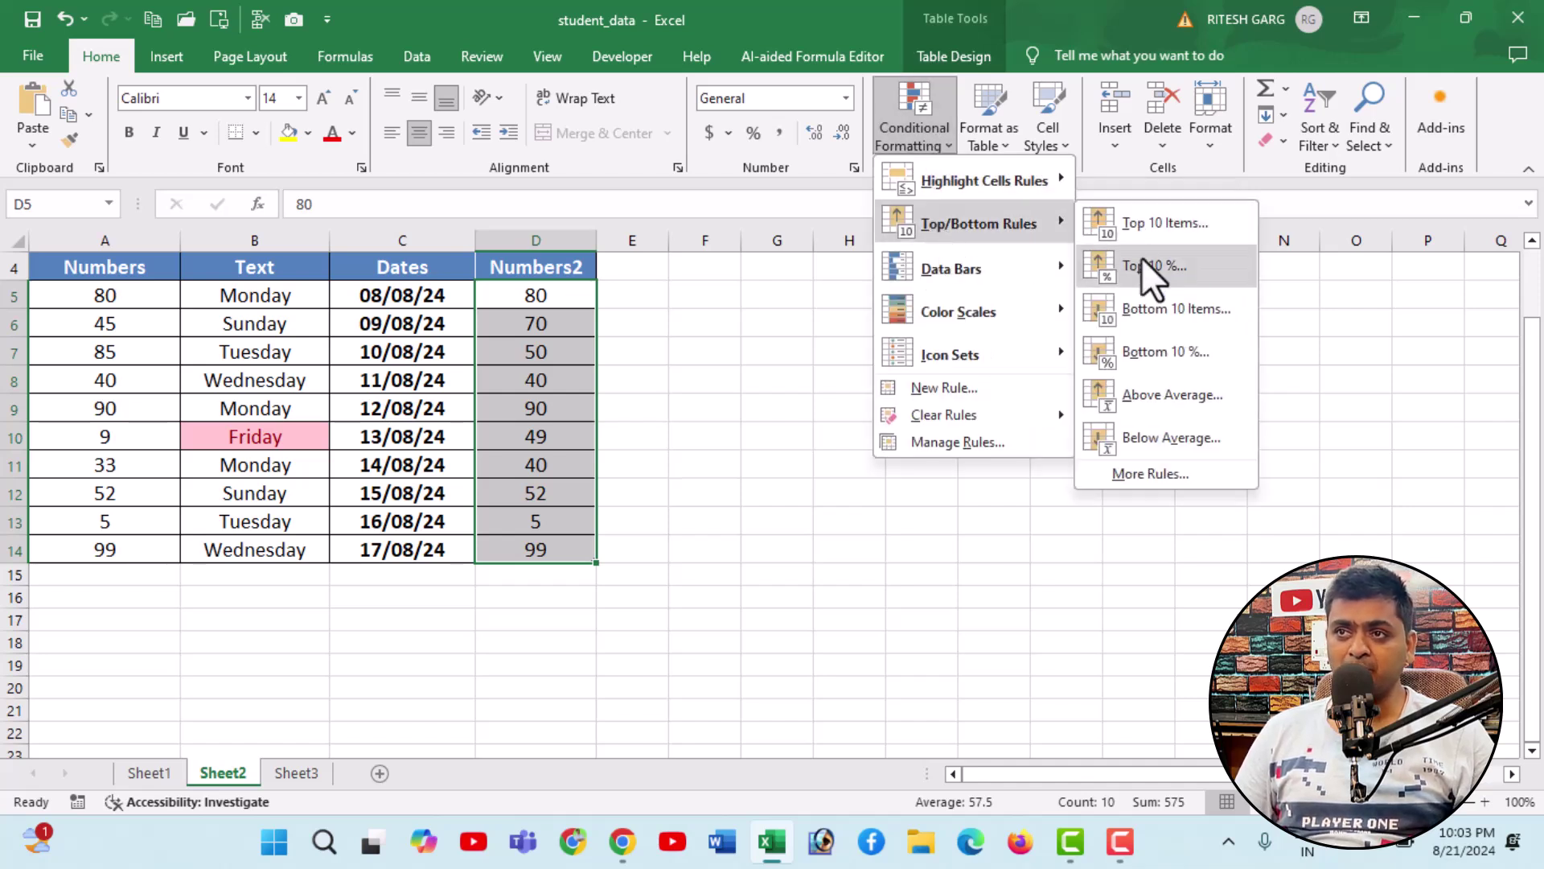
left_click(1164, 395)
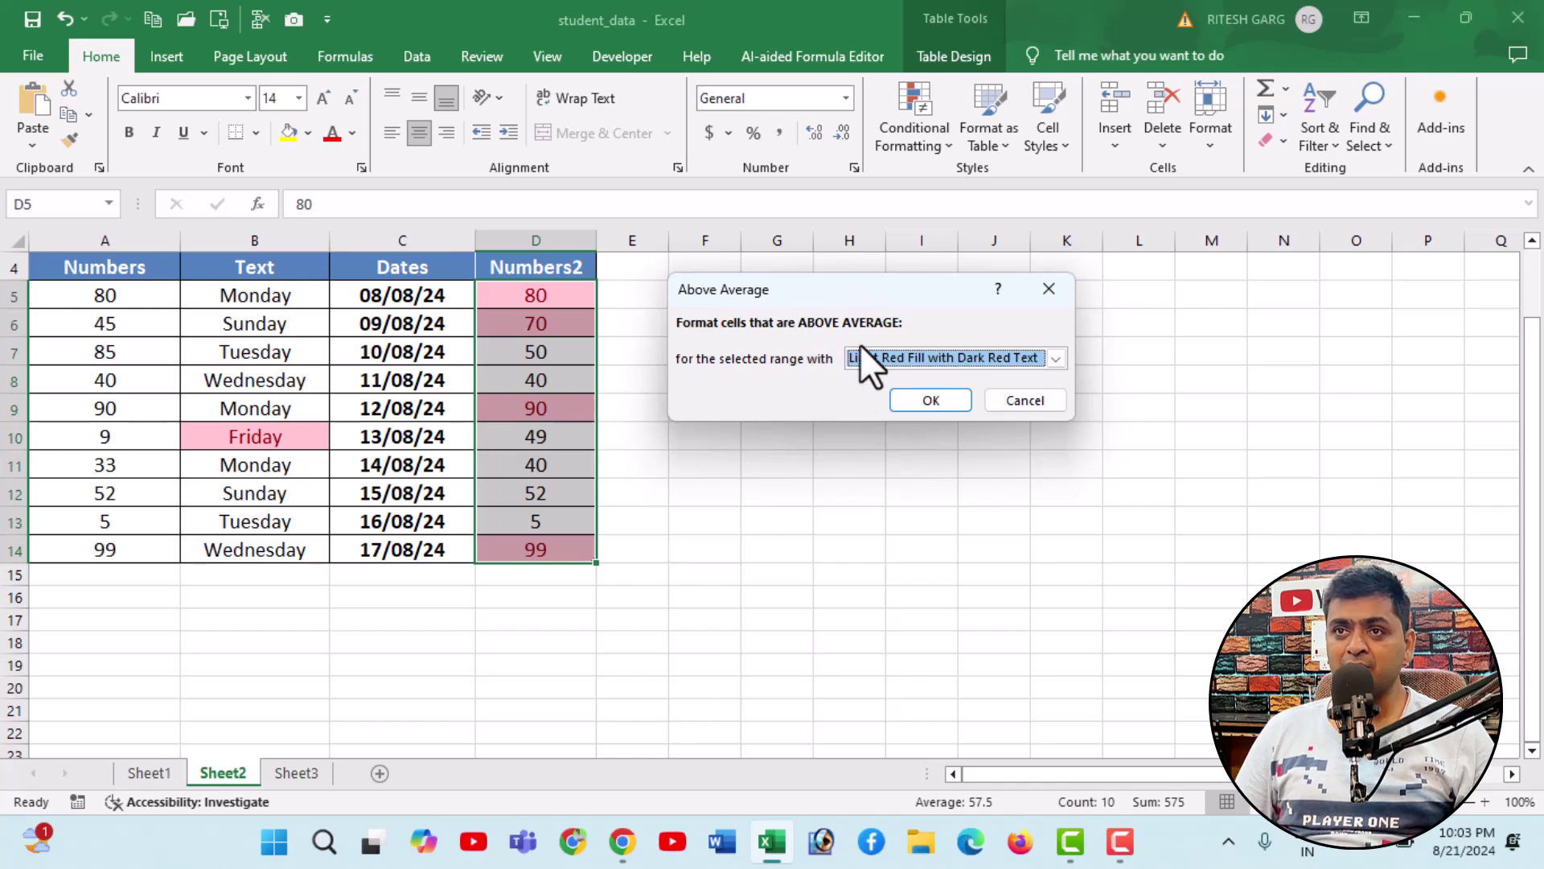
left_click(917, 400)
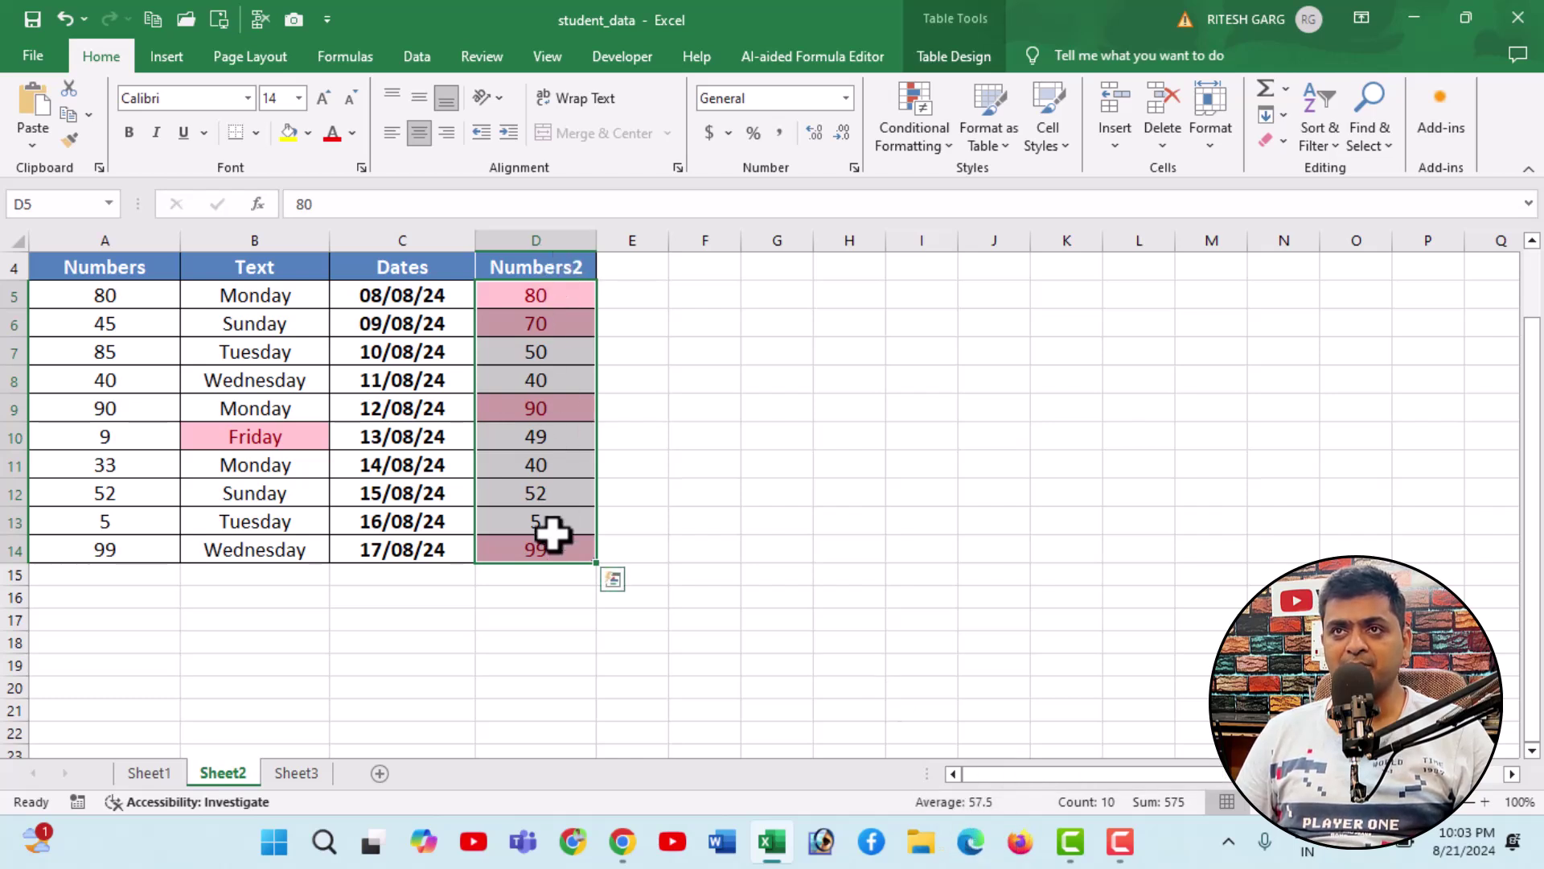
left_click(918, 146)
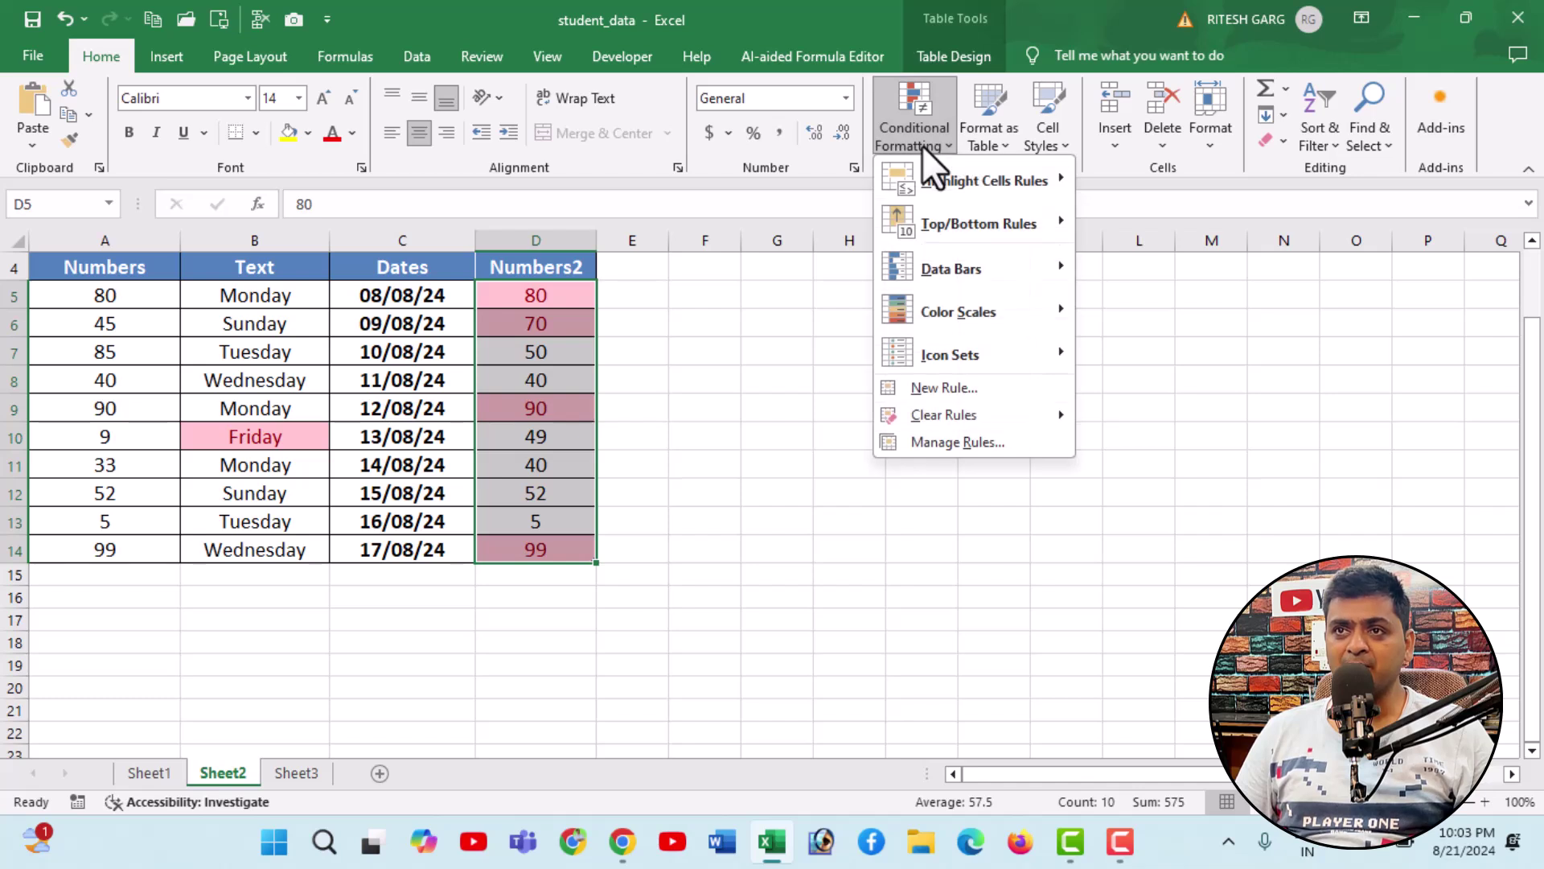
mouse_move(944, 415)
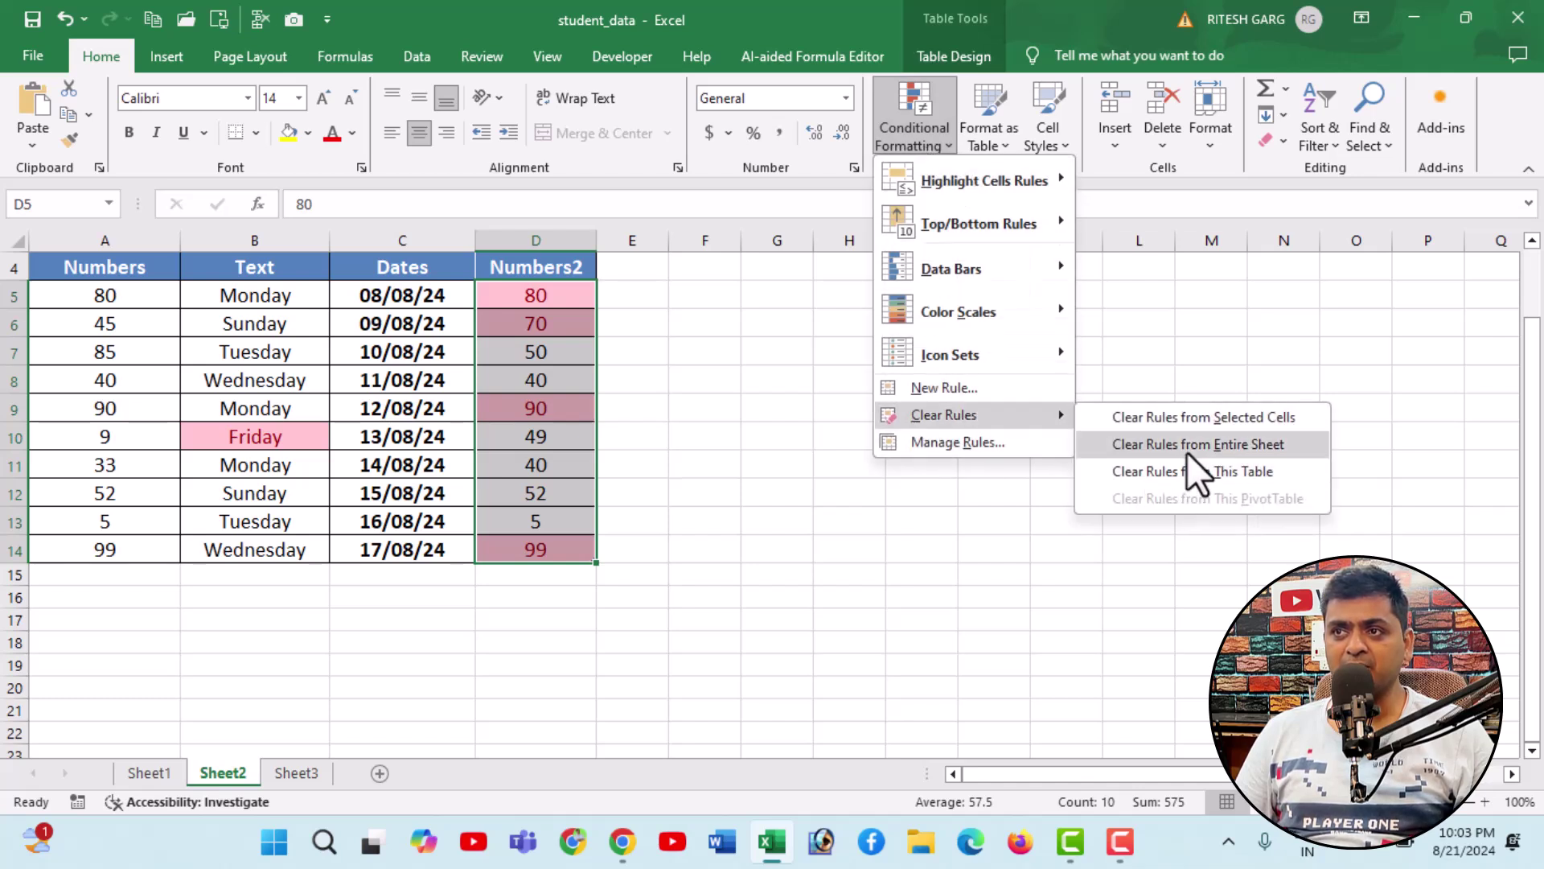
Step: Replace the existing rules with a light red Below Average rule on Numbers2
left_click(1186, 447)
left_click(936, 128)
mouse_move(977, 223)
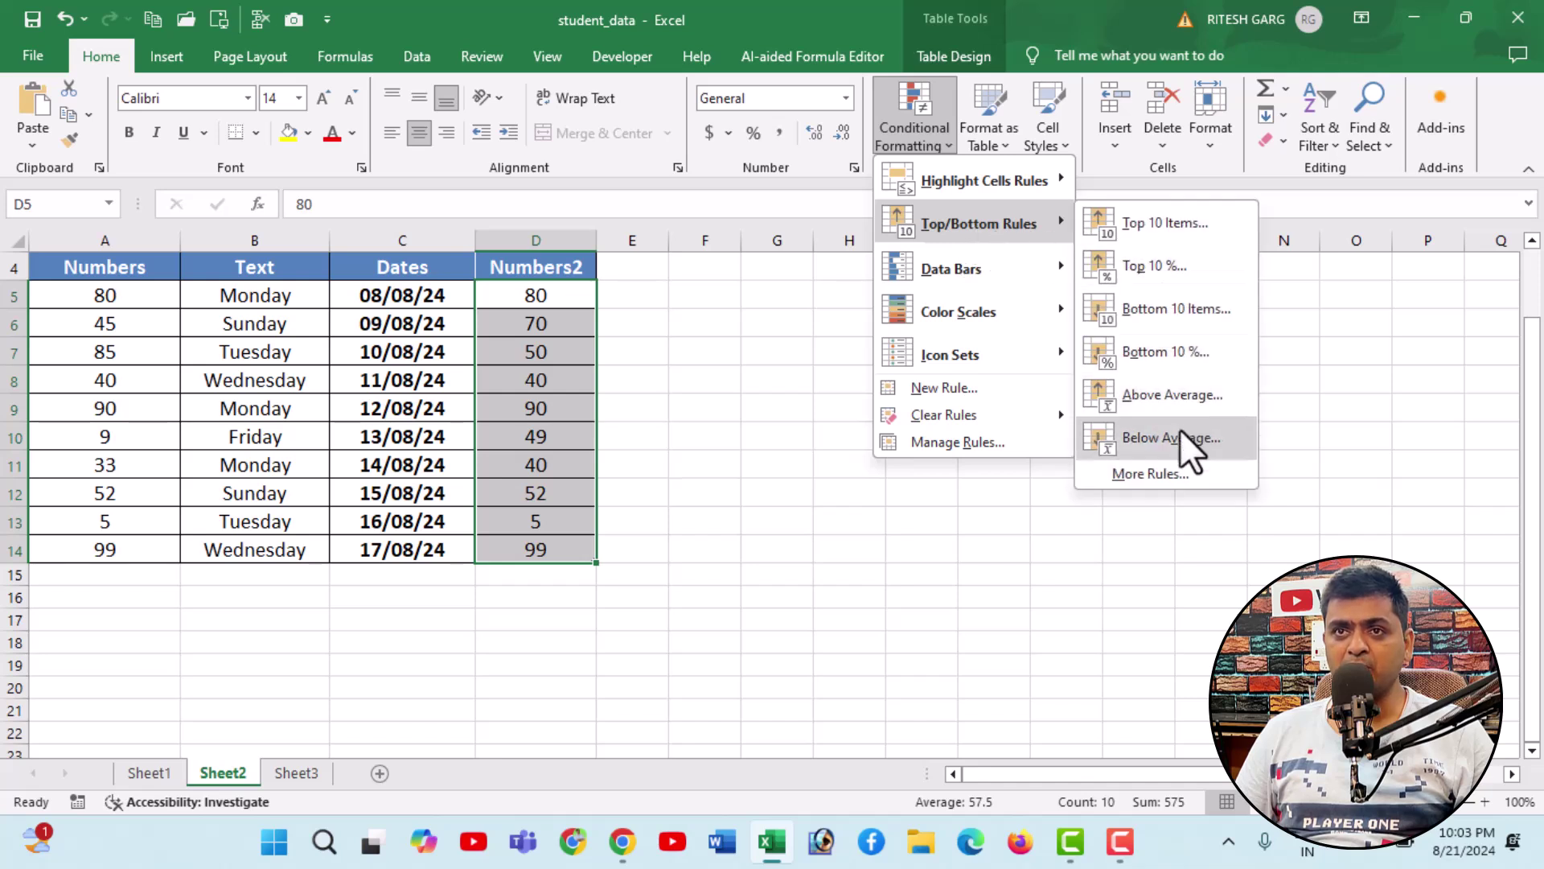
left_click(1178, 437)
left_click(930, 399)
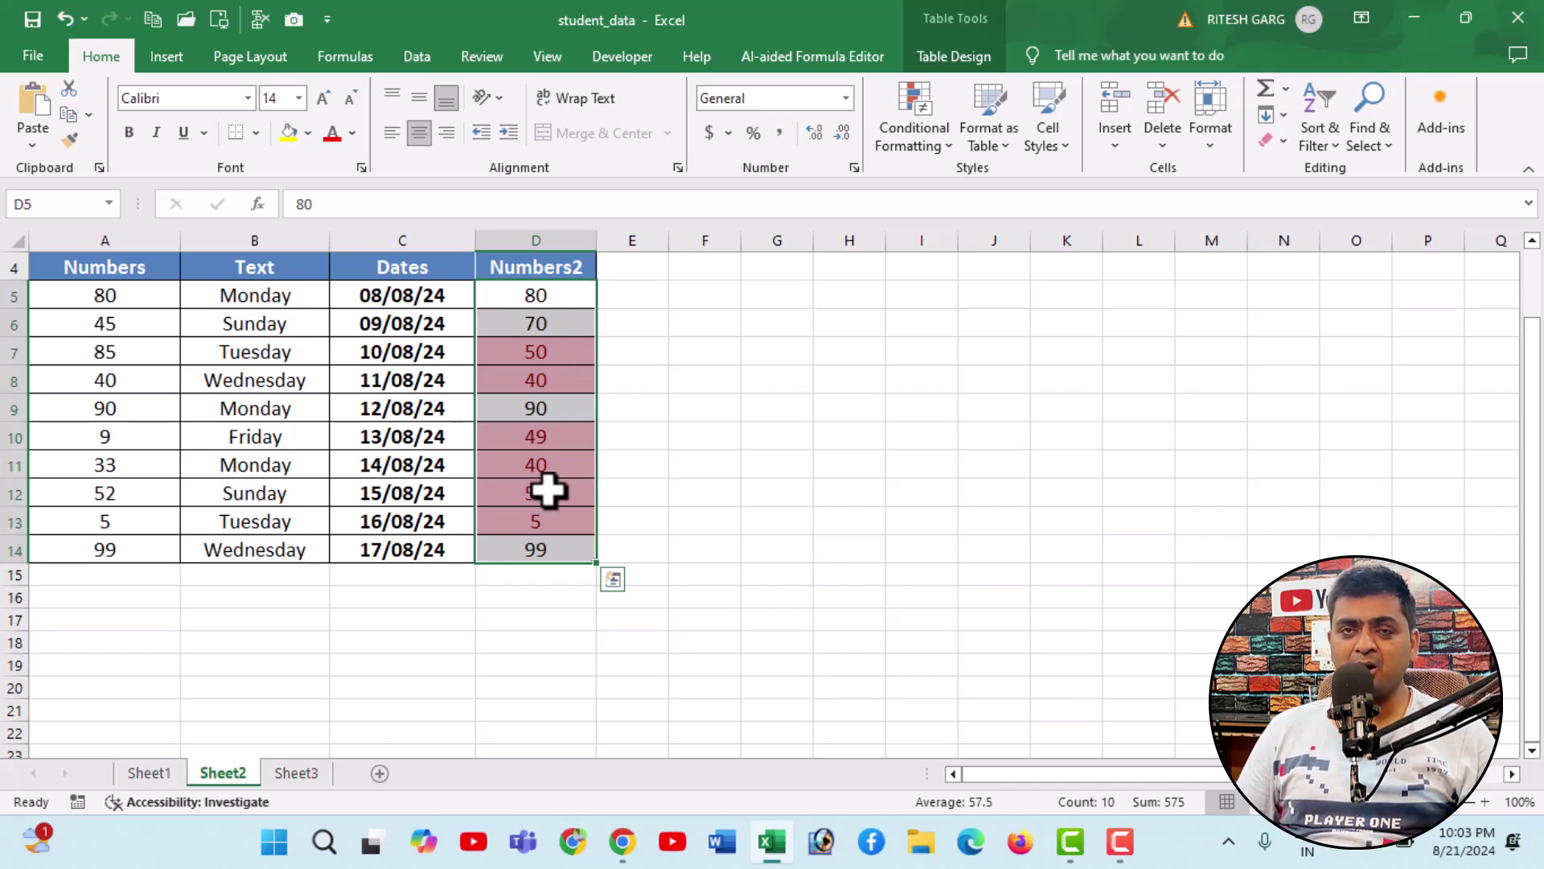
Step: Change the value in D5 to 85
left_click(559, 371)
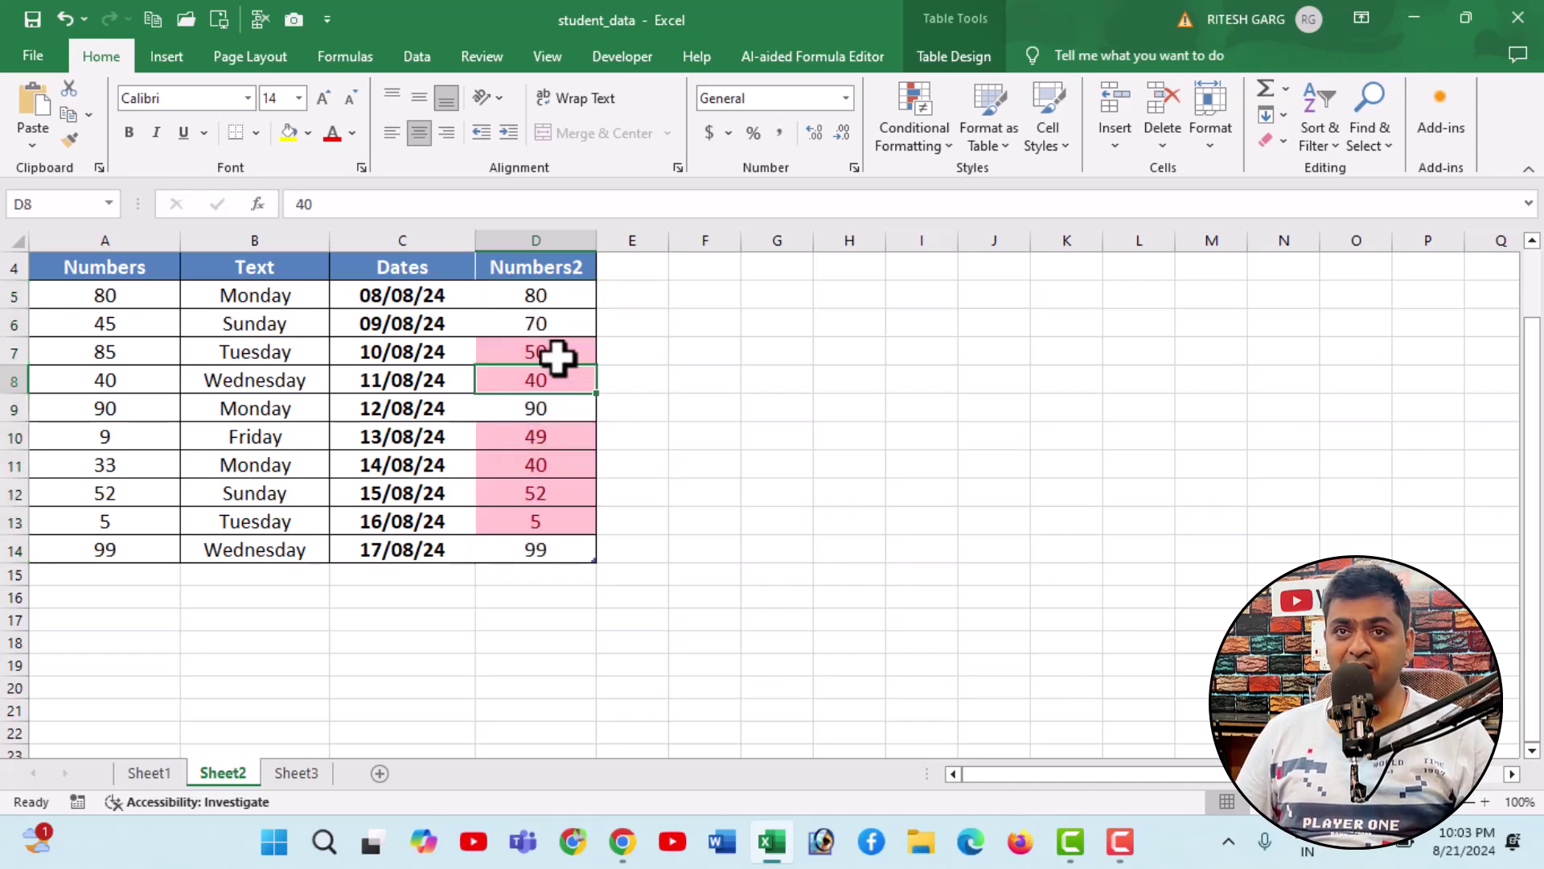
left_click(585, 295)
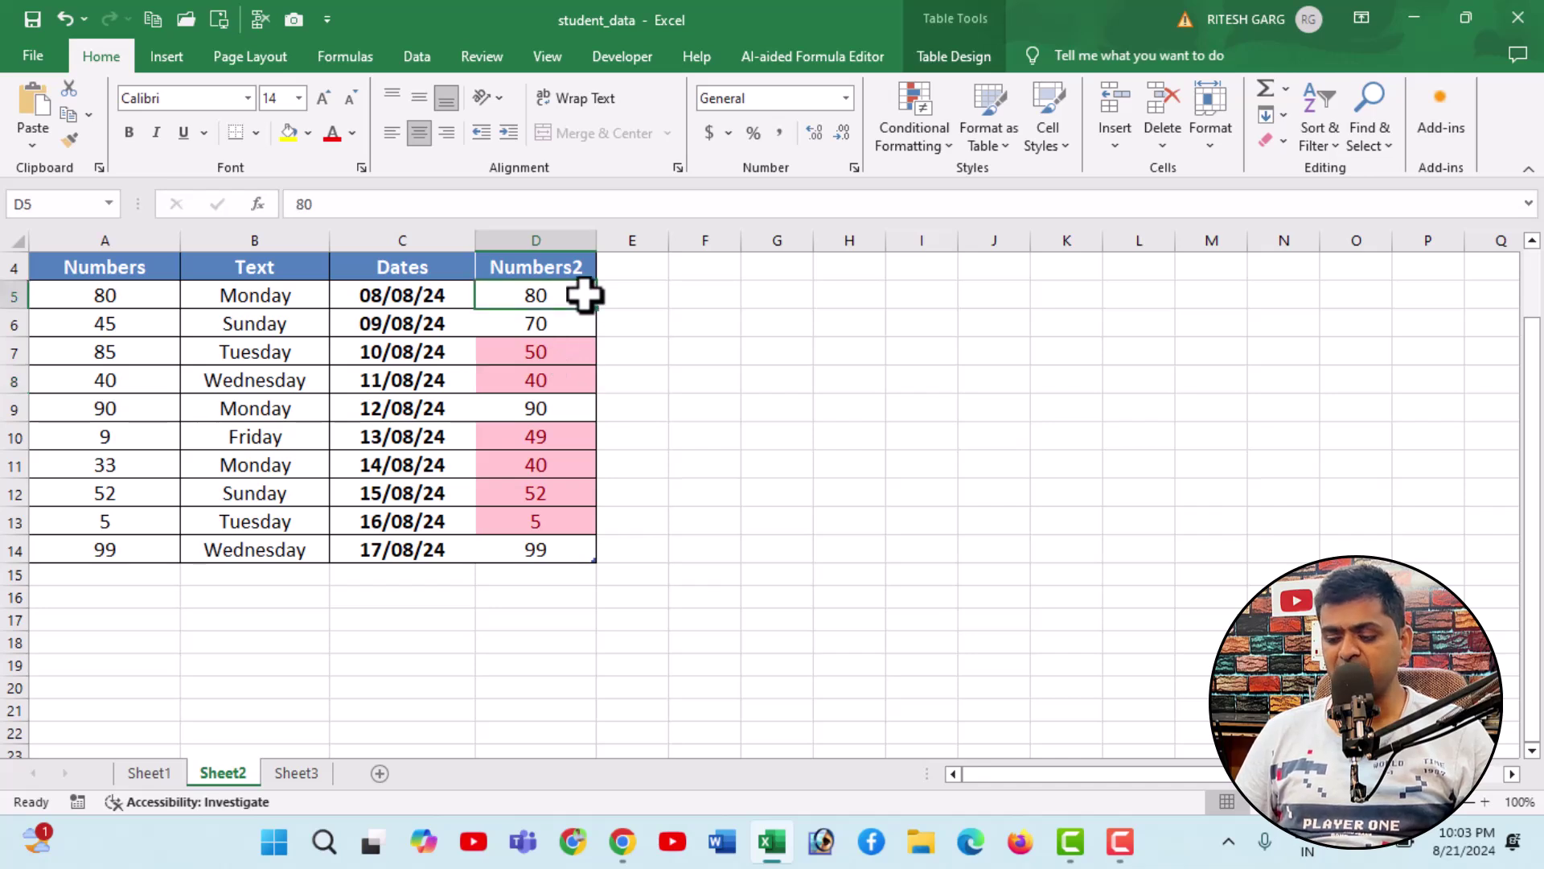
type("85")
key("Tab")
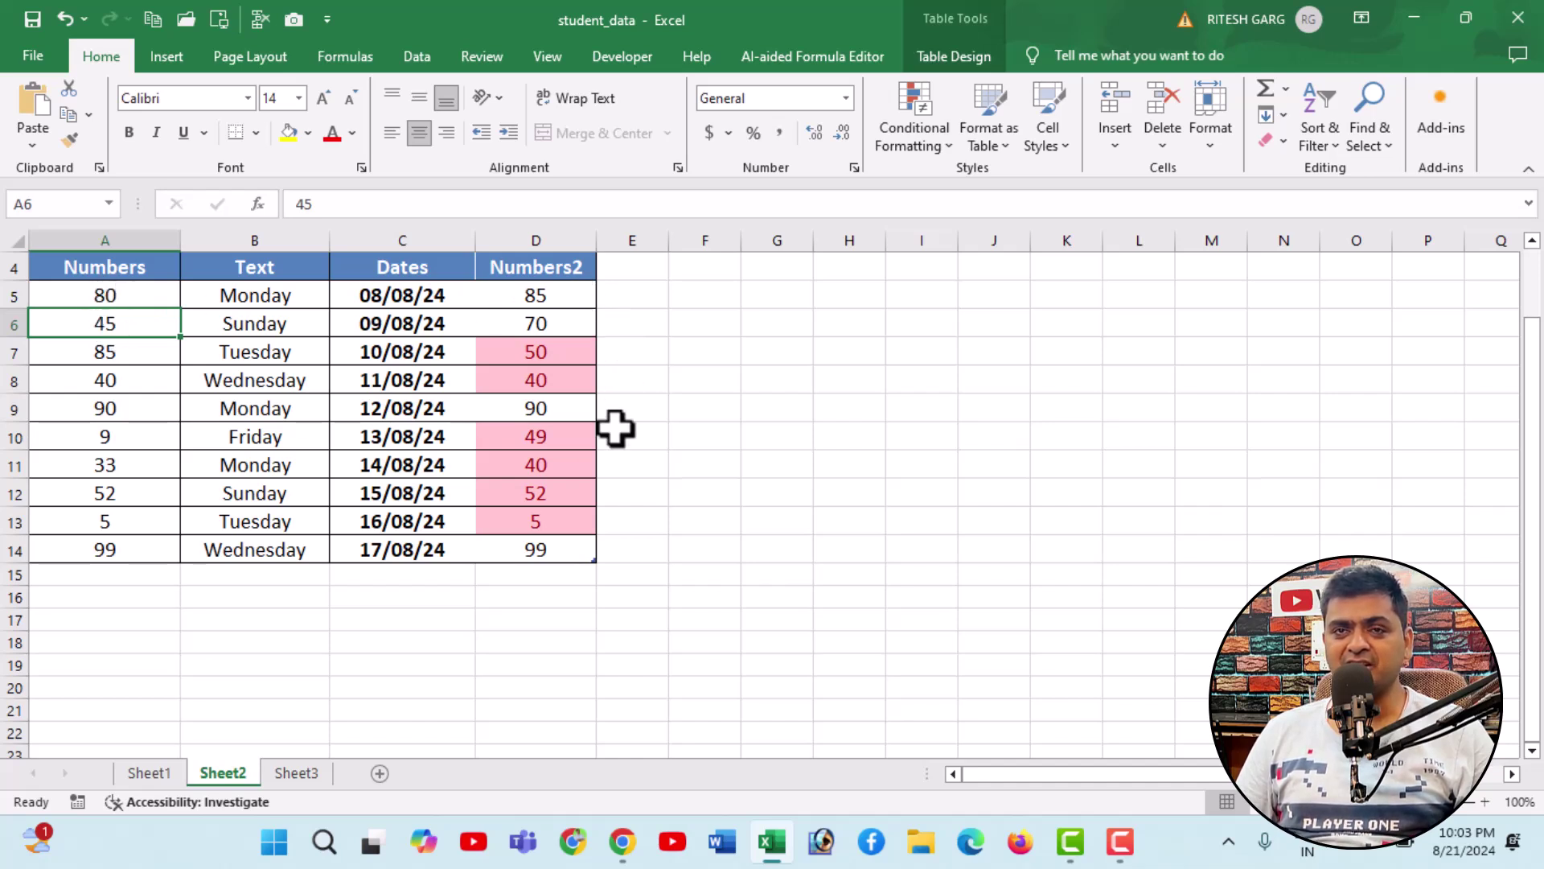
Step: Select the whole student_data table and clear all conditional formatting rules from the sheet
mouse_move(122, 295)
left_mouse_down()
mouse_move(501, 513)
mouse_move(524, 544)
left_mouse_up()
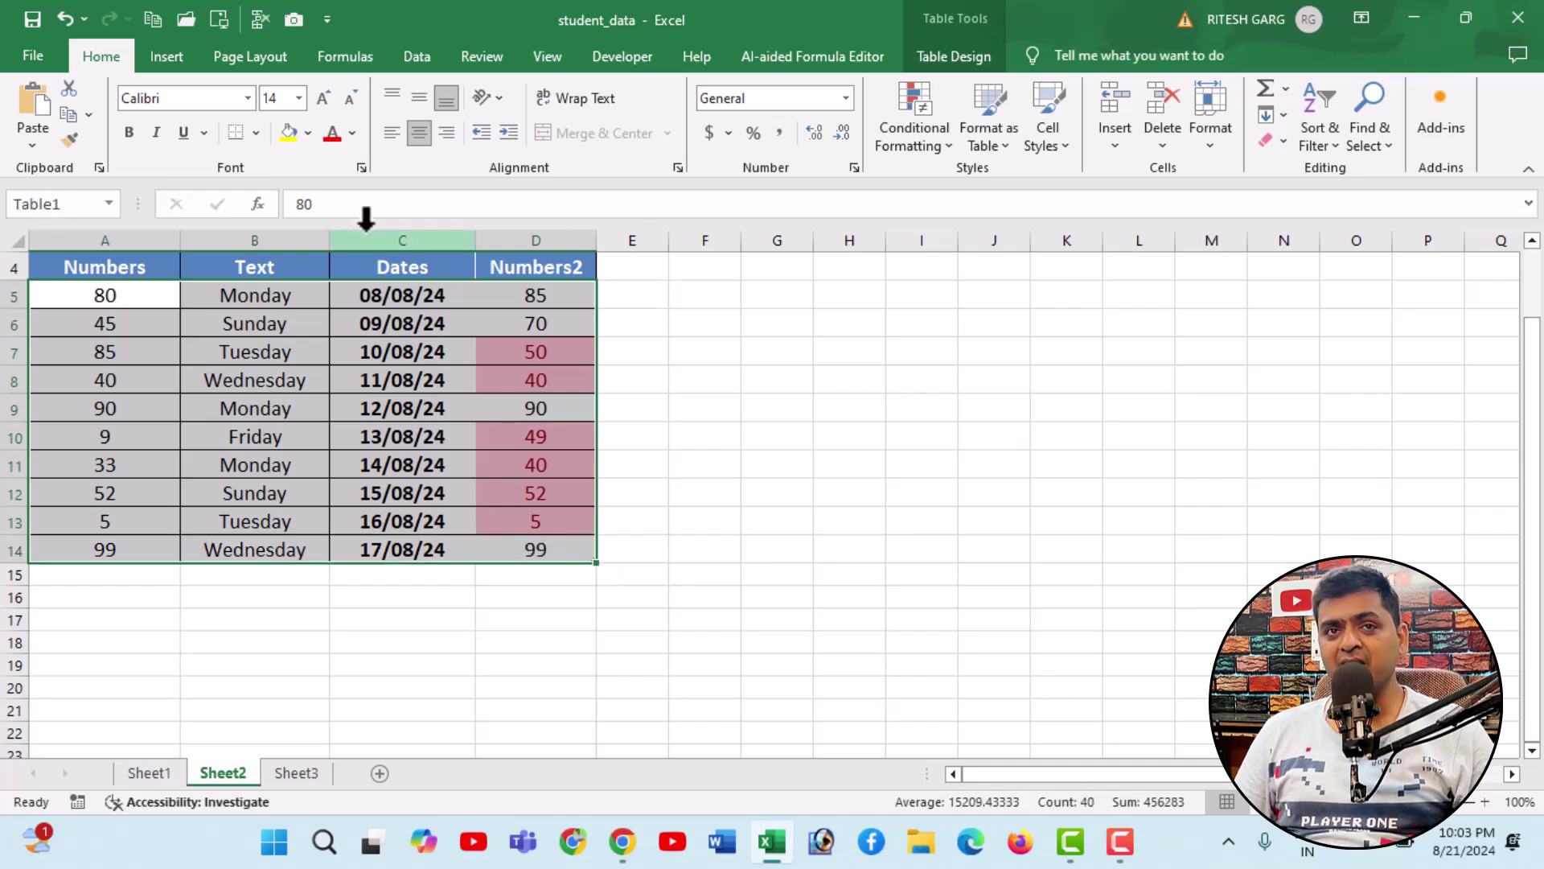
left_click(269, 383)
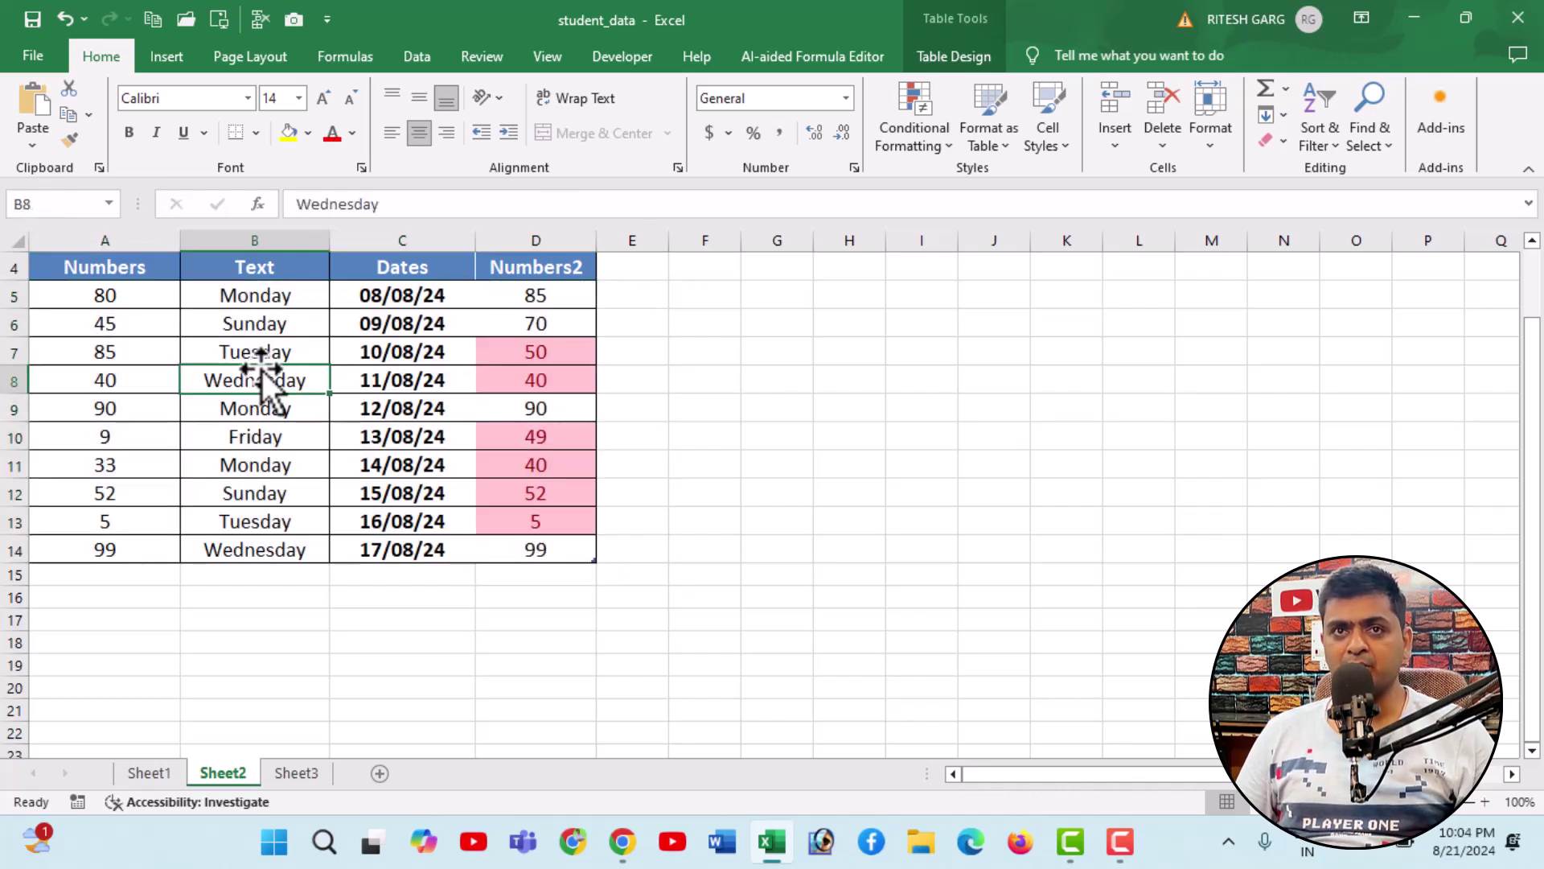
key("ctrl+a")
left_click(934, 119)
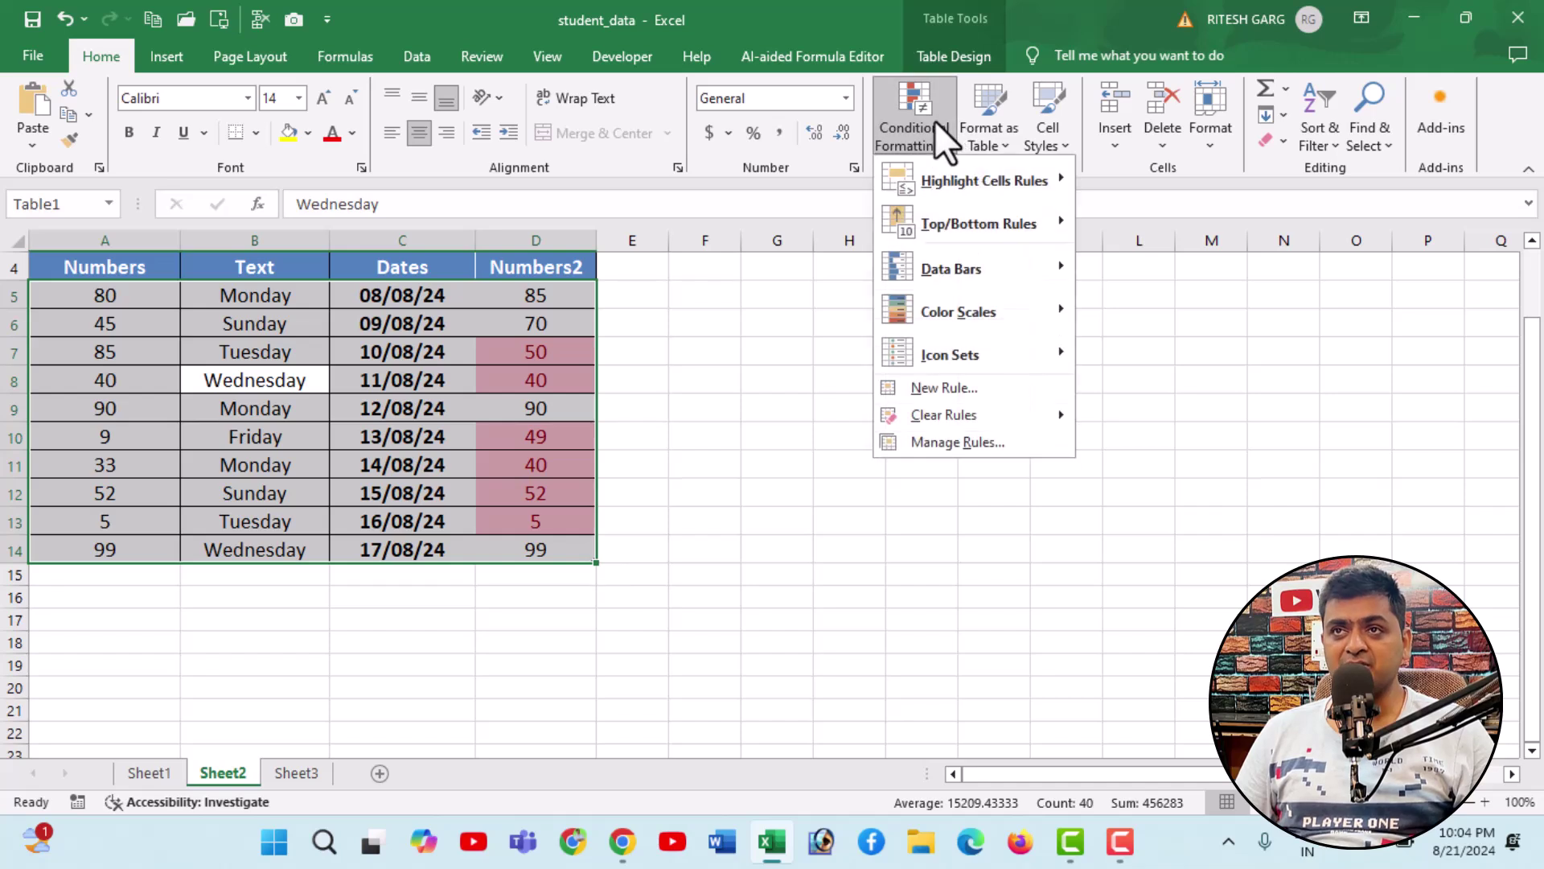
mouse_move(943, 415)
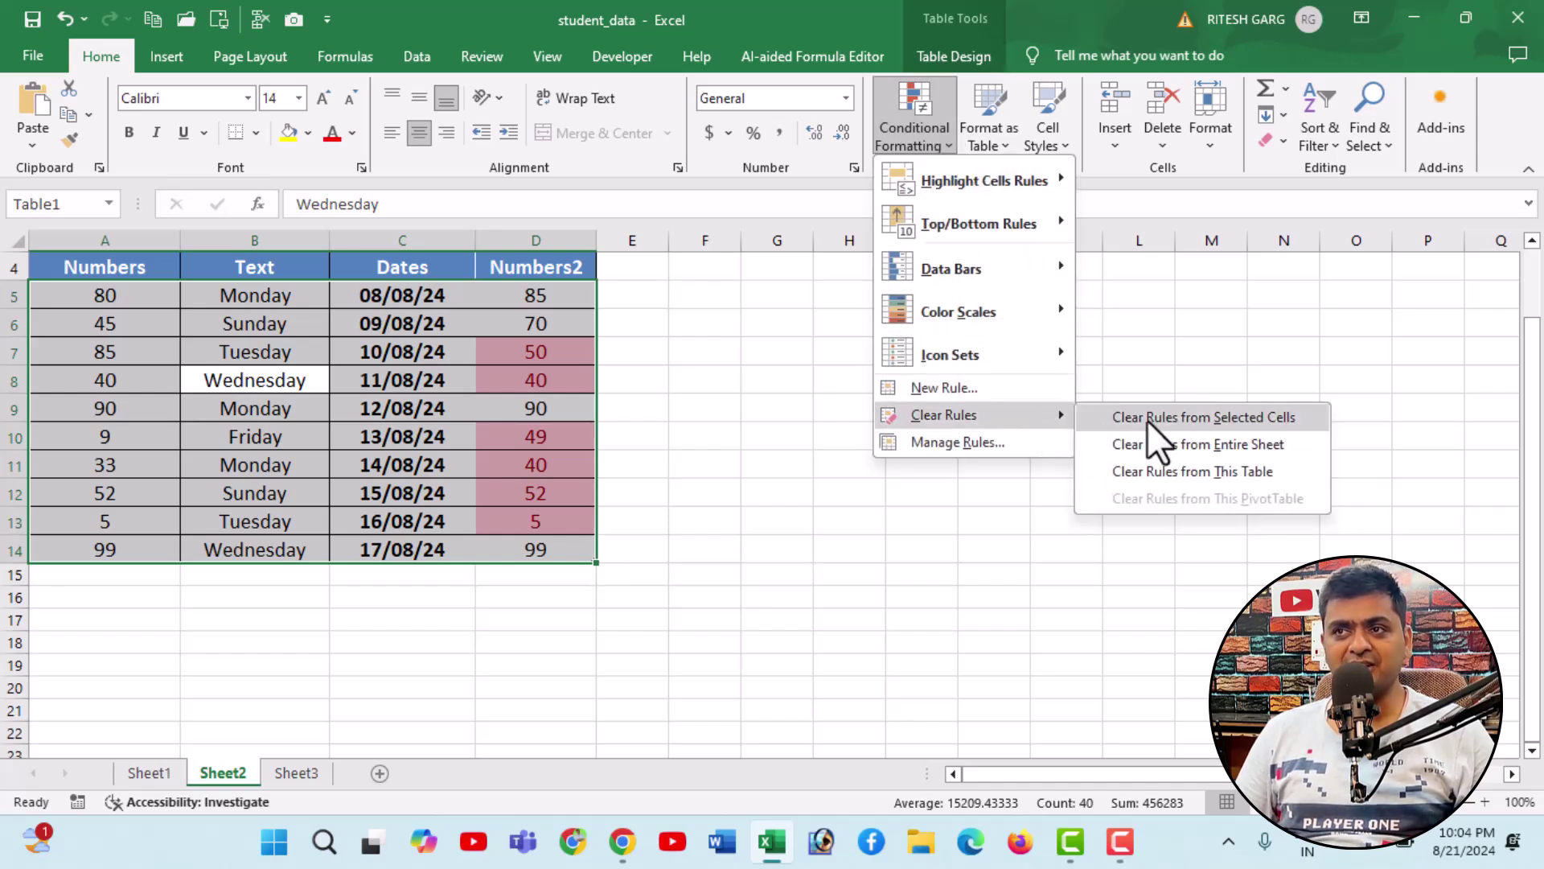
left_click(1175, 452)
left_click(926, 462)
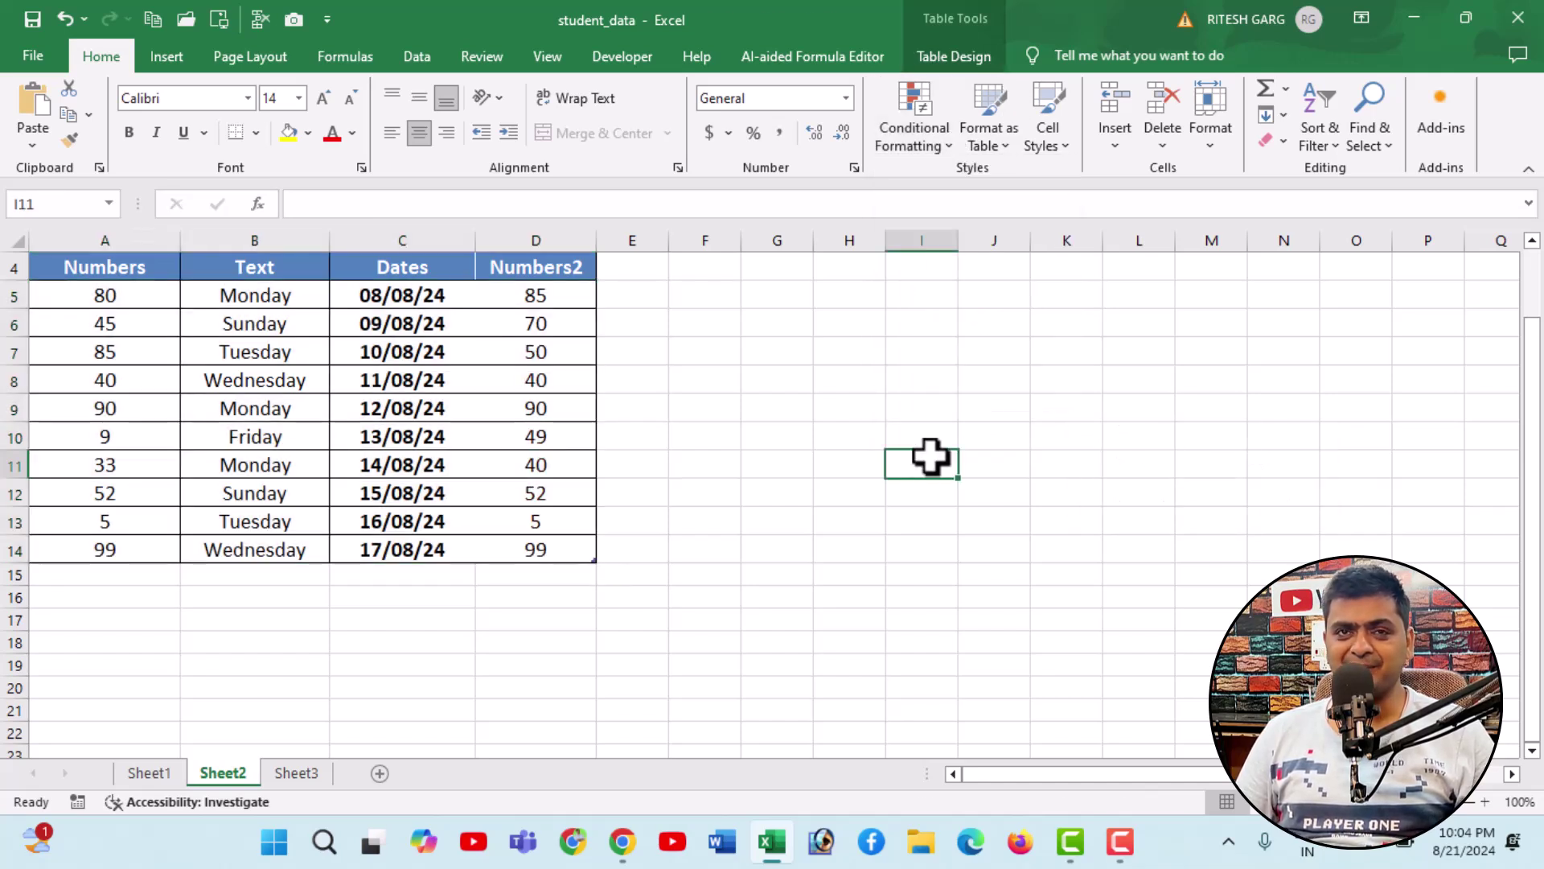